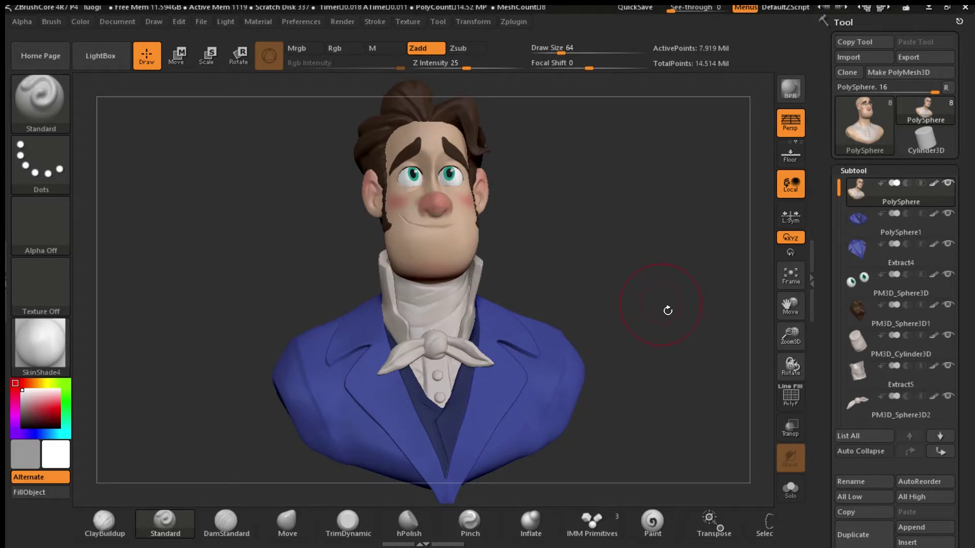
- Examine the painted character bust from front and three-quarter views, adjusting its framing
drag(667, 310, 688, 327)
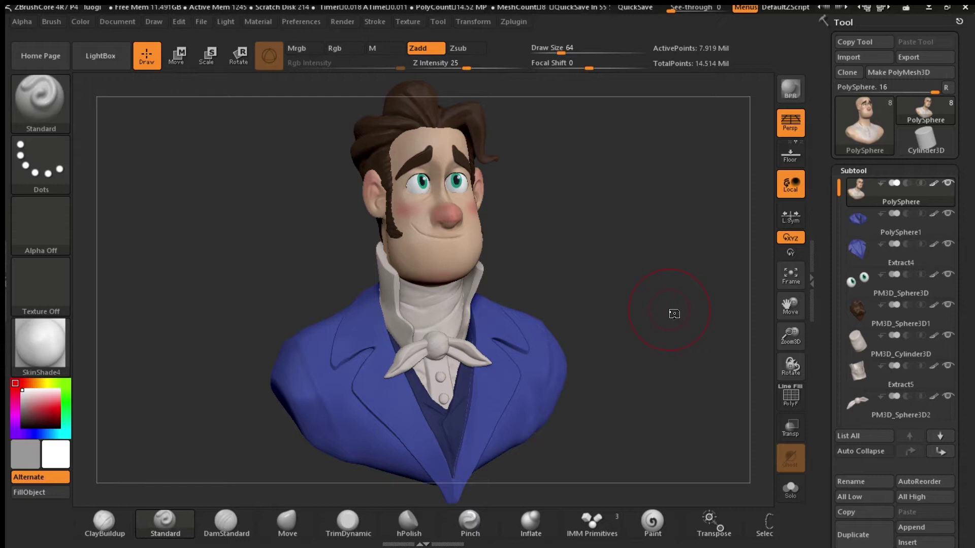
drag(645, 309, 681, 302)
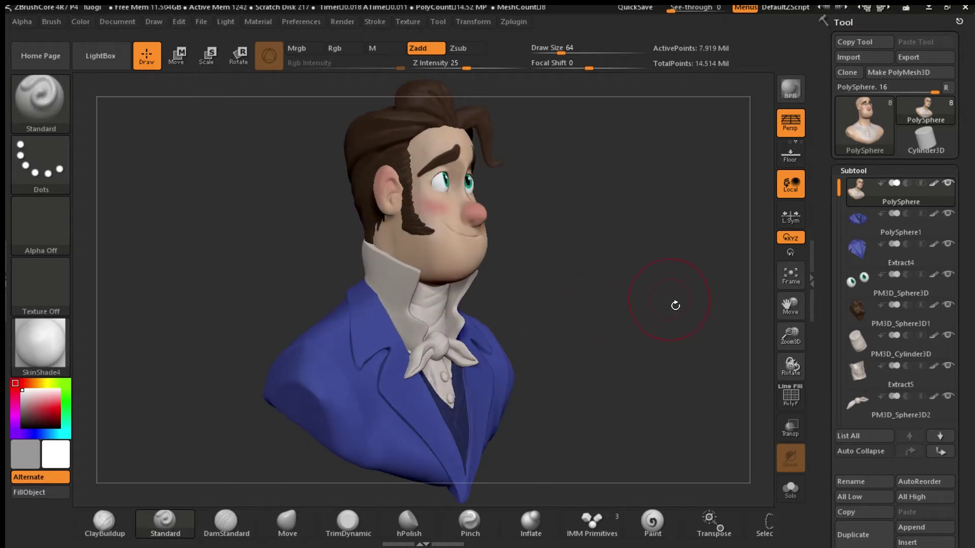
shift+drag(665, 314, 673, 258)
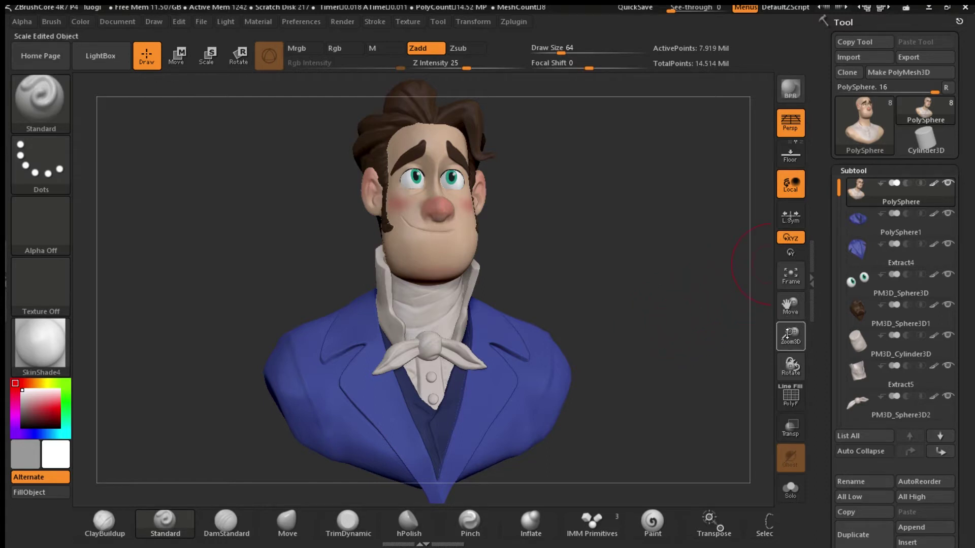
drag(790, 306, 755, 339)
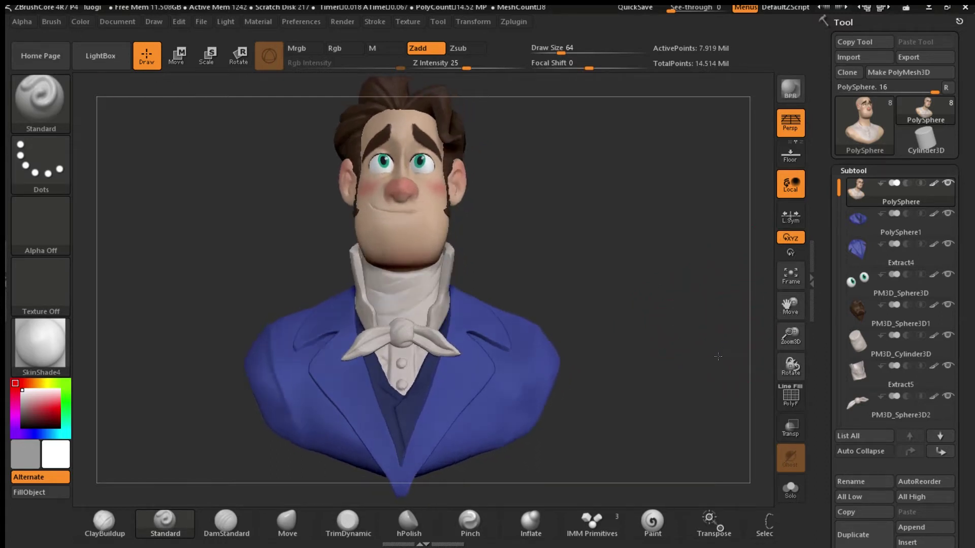
click(795, 285)
drag(800, 339, 795, 330)
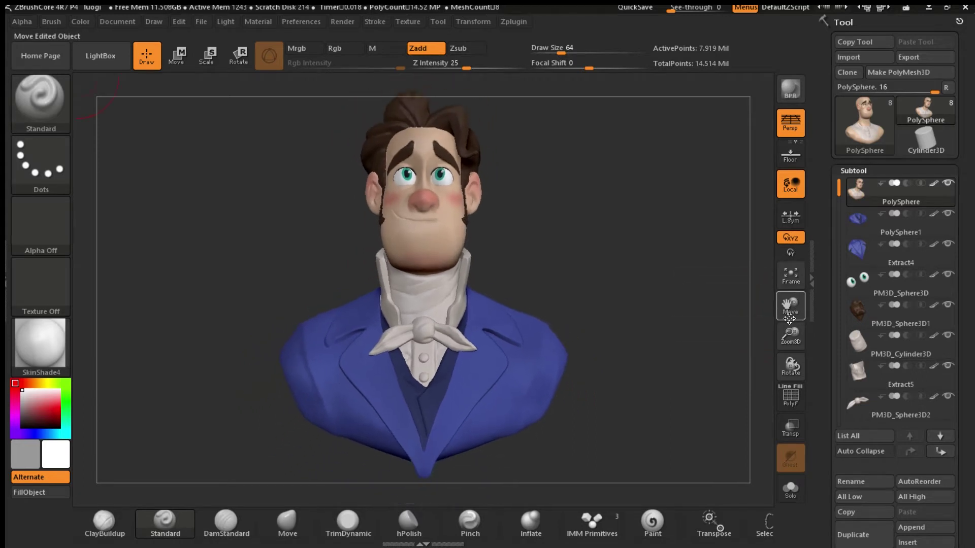
drag(723, 349, 780, 321)
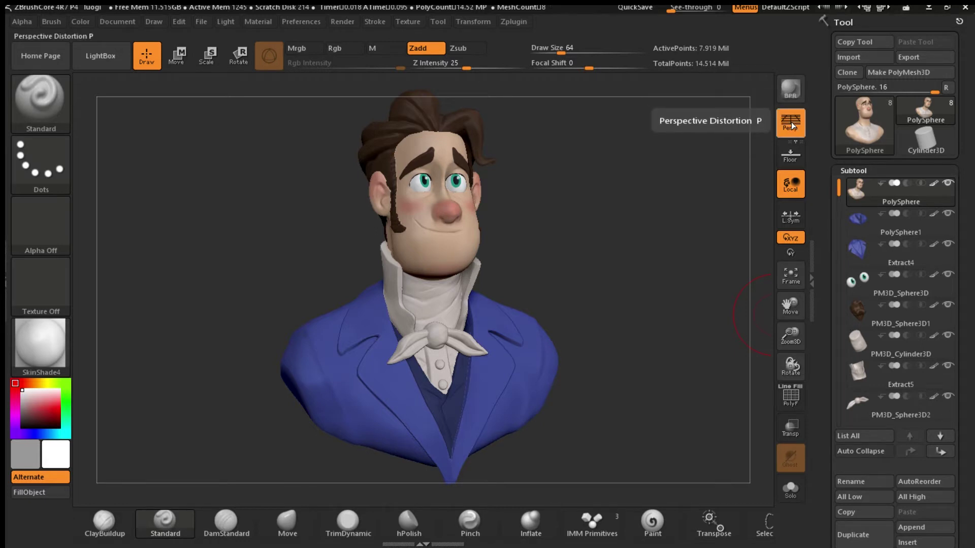
- Turn off perspective distortion and disable polypaint display on the bust's subtools so the model appears uncoloured
click(791, 124)
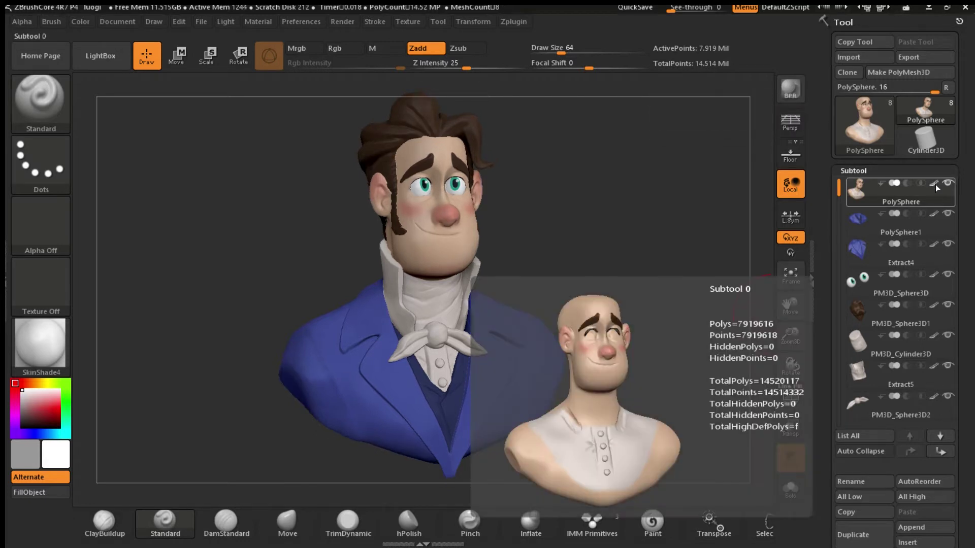
click(934, 183)
click(935, 214)
click(933, 245)
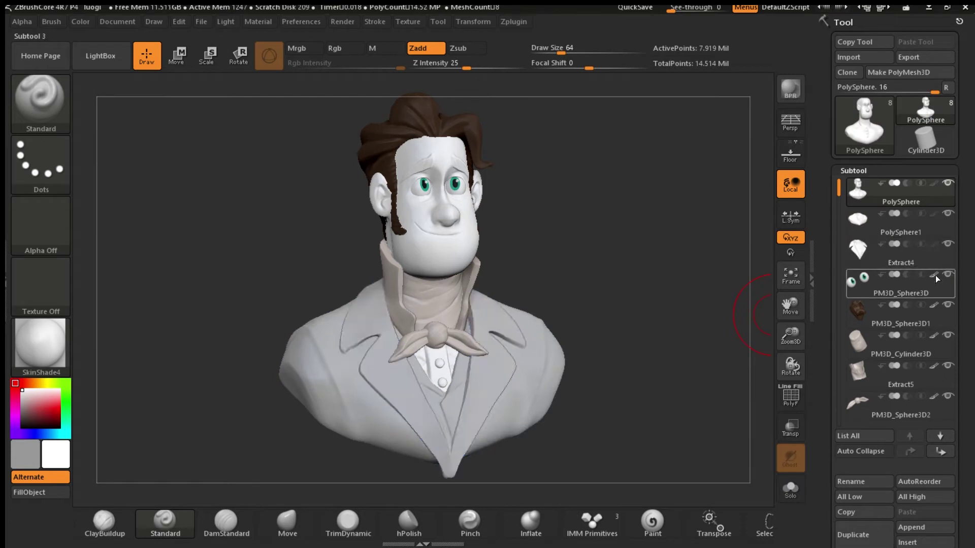
click(934, 274)
click(933, 306)
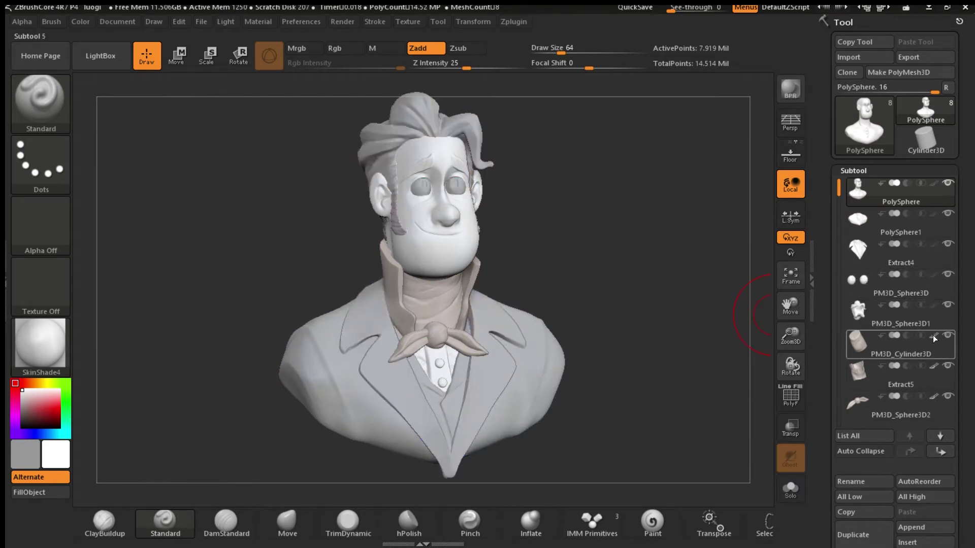
click(933, 336)
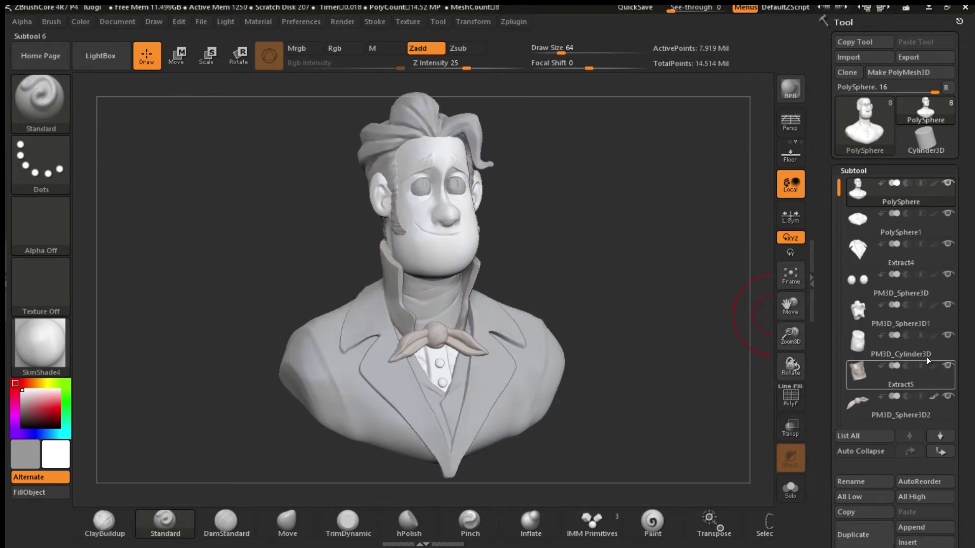
drag(841, 191, 842, 233)
mouse_move(928, 335)
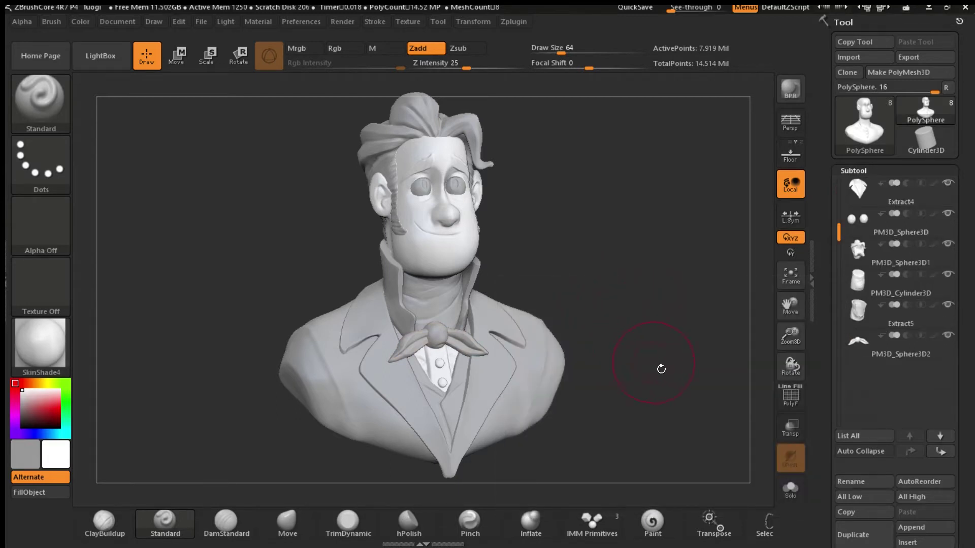
- Examine the uncoloured bust from the side, front and both three-quarter views
drag(661, 369, 704, 275)
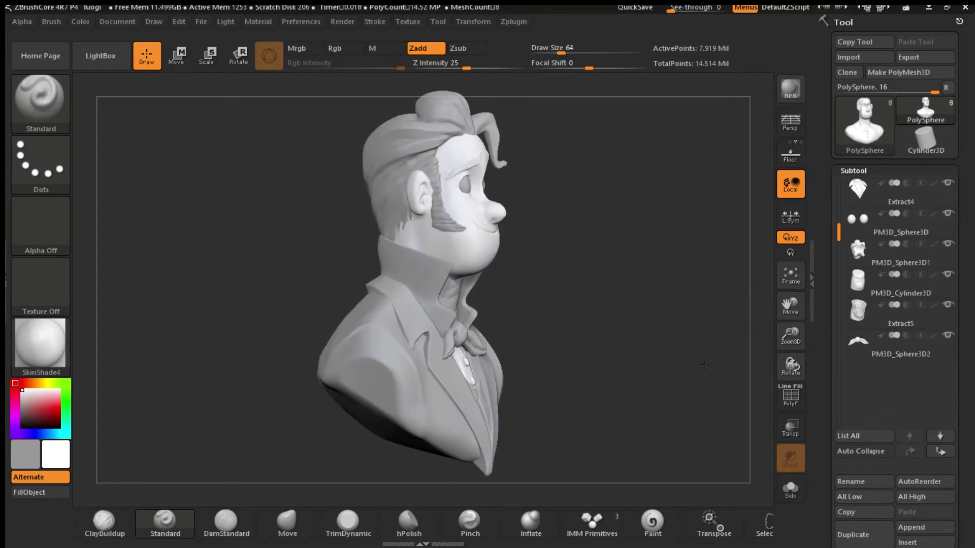
drag(711, 367, 646, 352)
drag(721, 371, 699, 369)
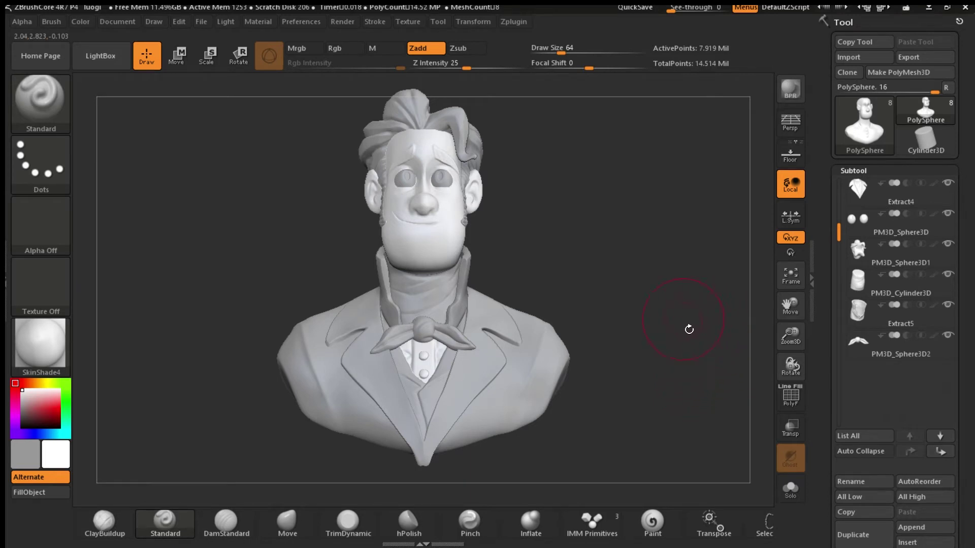
drag(688, 329, 600, 287)
drag(637, 349, 722, 336)
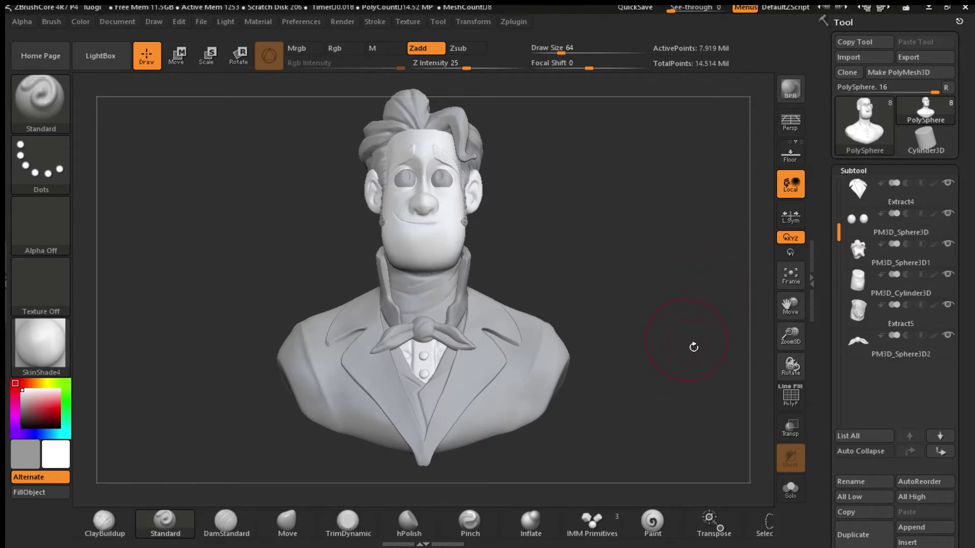
drag(693, 374, 756, 331)
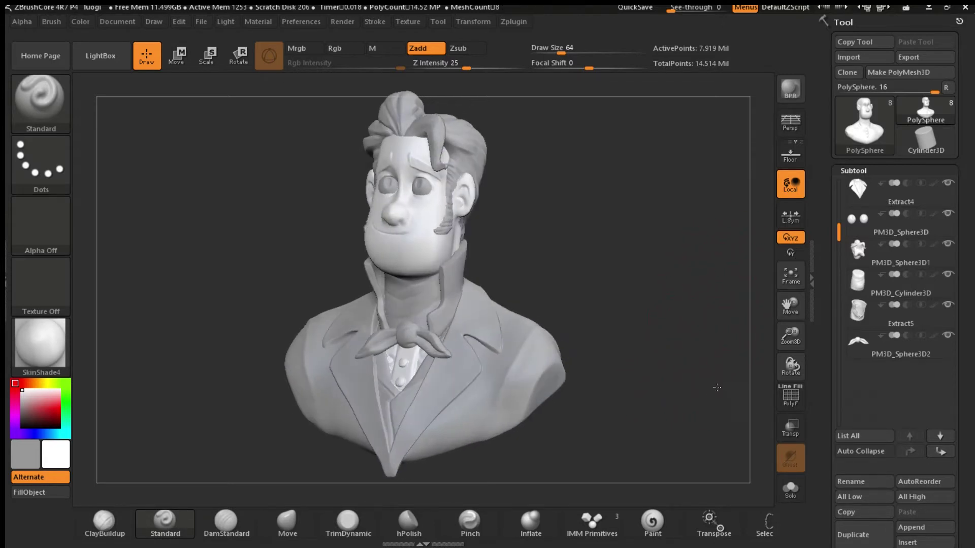
shift+drag(722, 372, 679, 356)
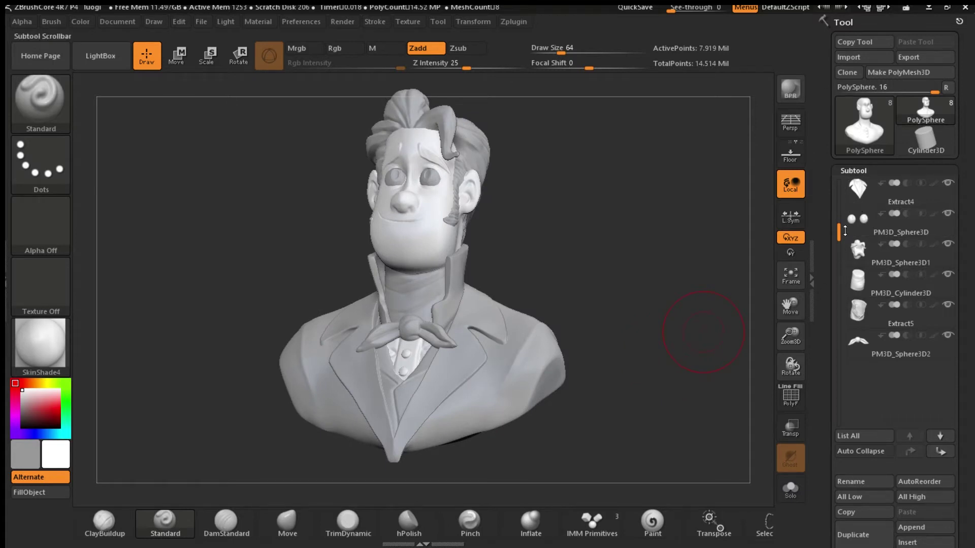
- Make the coat body, PolySphere1, the active subtool and face the bust straight on
mouse_move(843, 234)
mouse_down()
mouse_move(843, 267)
mouse_move(838, 219)
mouse_up()
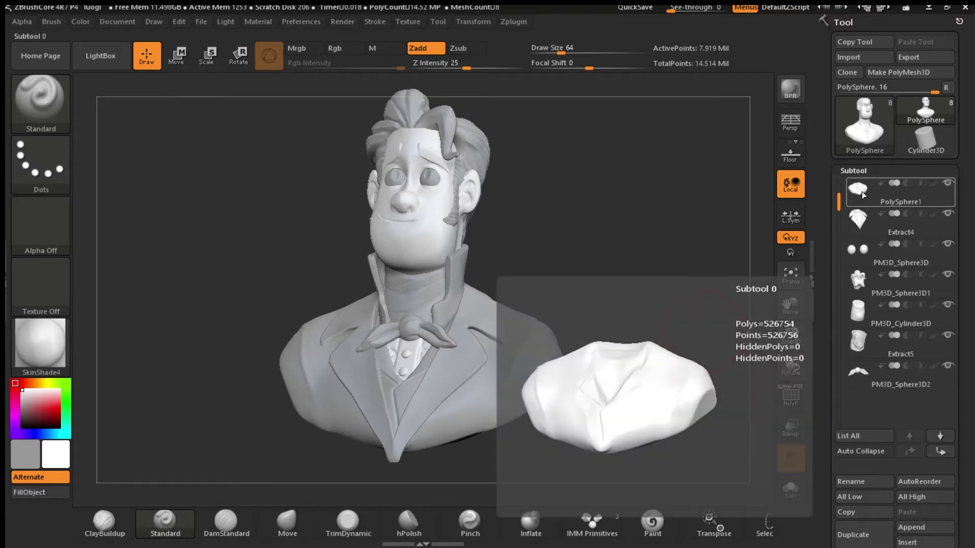
click(862, 191)
click(791, 269)
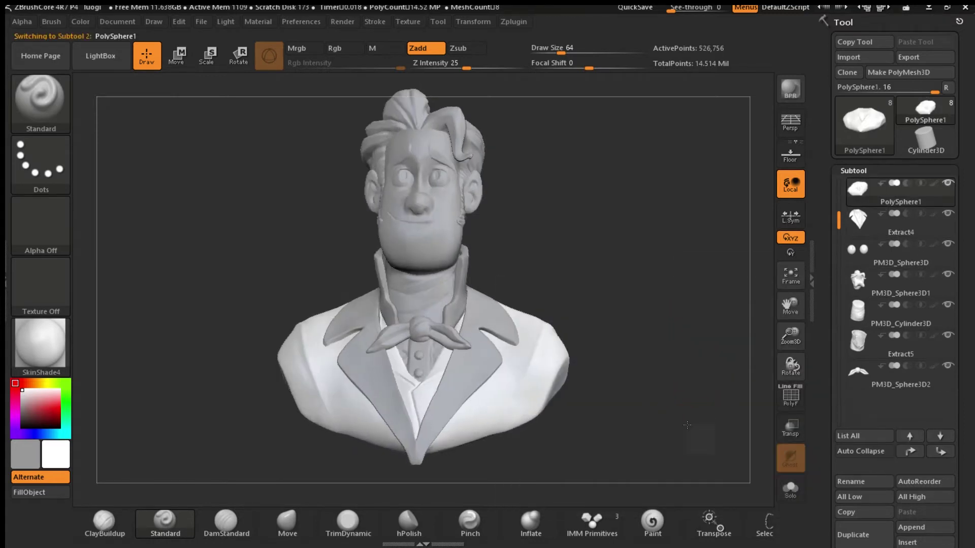
drag(585, 381, 565, 402)
drag(649, 370, 651, 387)
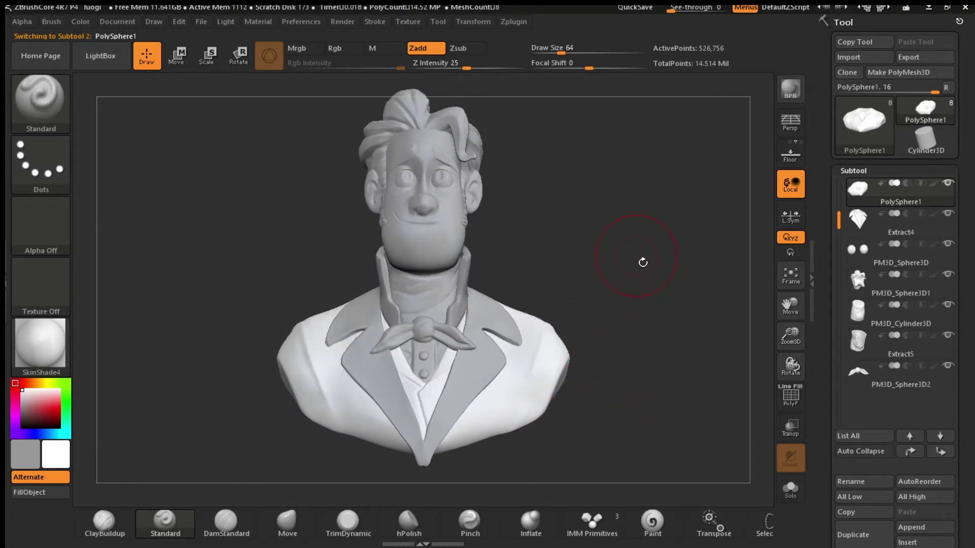
- Convert the coat body to a DynaMesh with a resolution of 440
scroll(917, 297, down, 5)
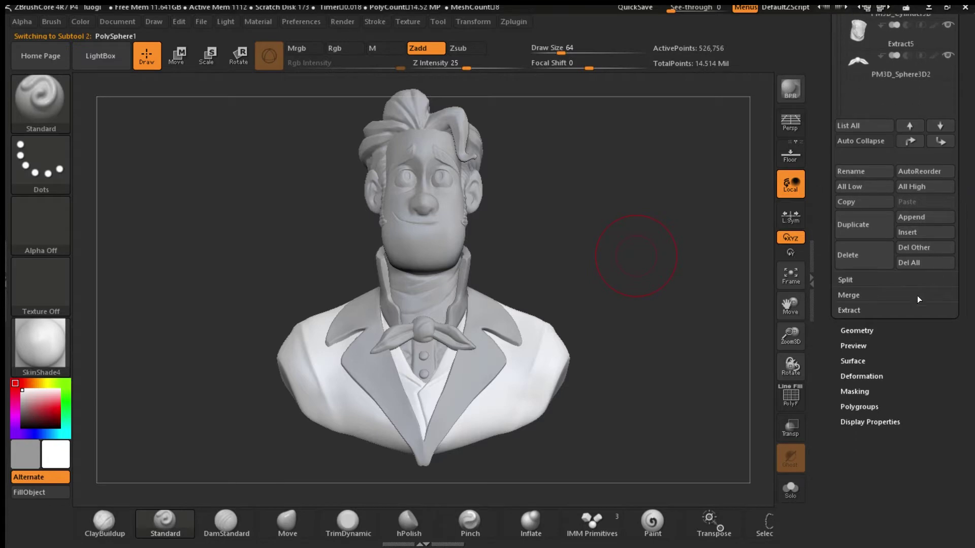
click(884, 376)
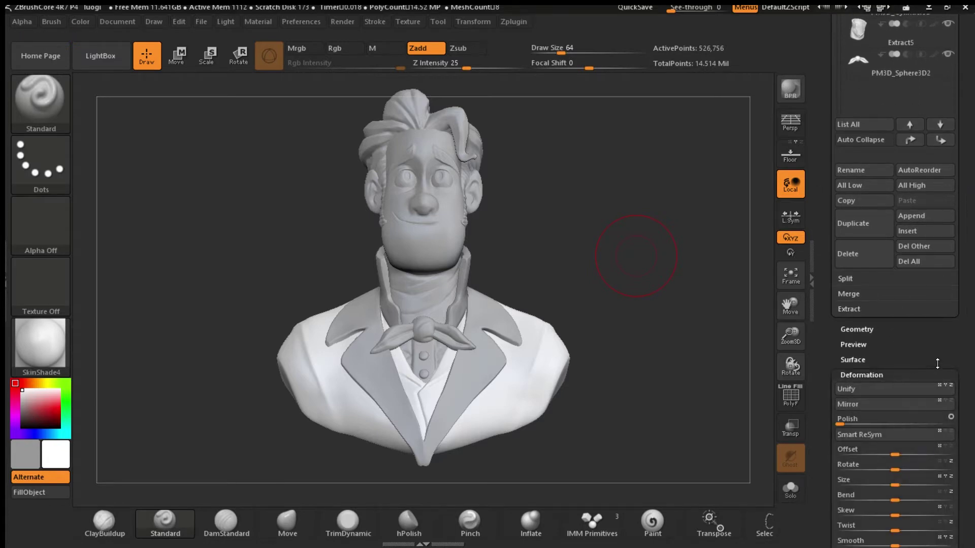
drag(932, 357, 932, 319)
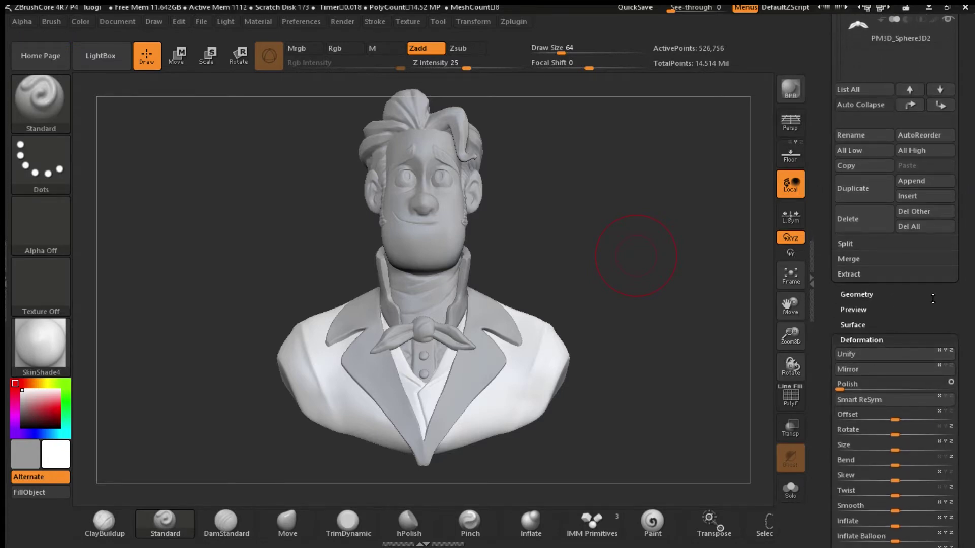
click(882, 298)
drag(873, 403, 873, 328)
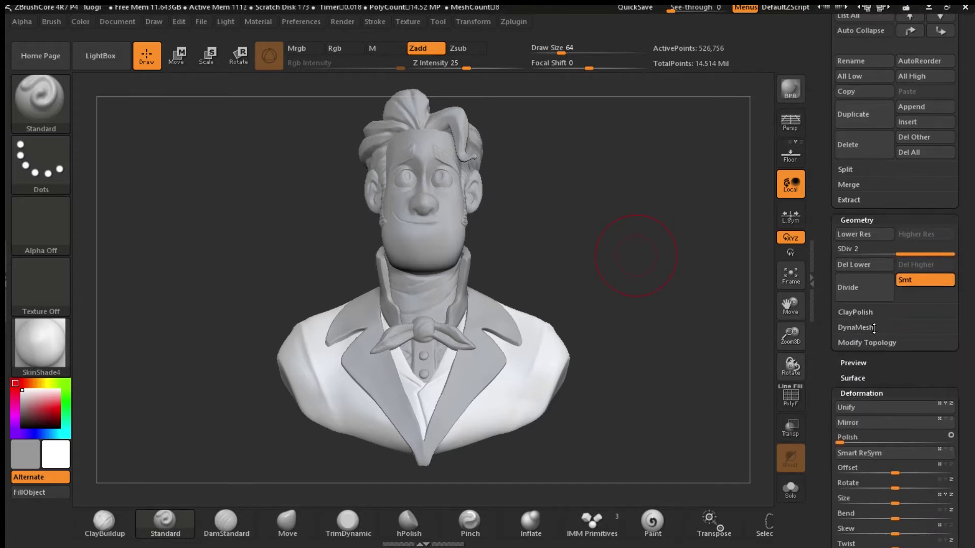
click(873, 328)
drag(940, 314, 941, 288)
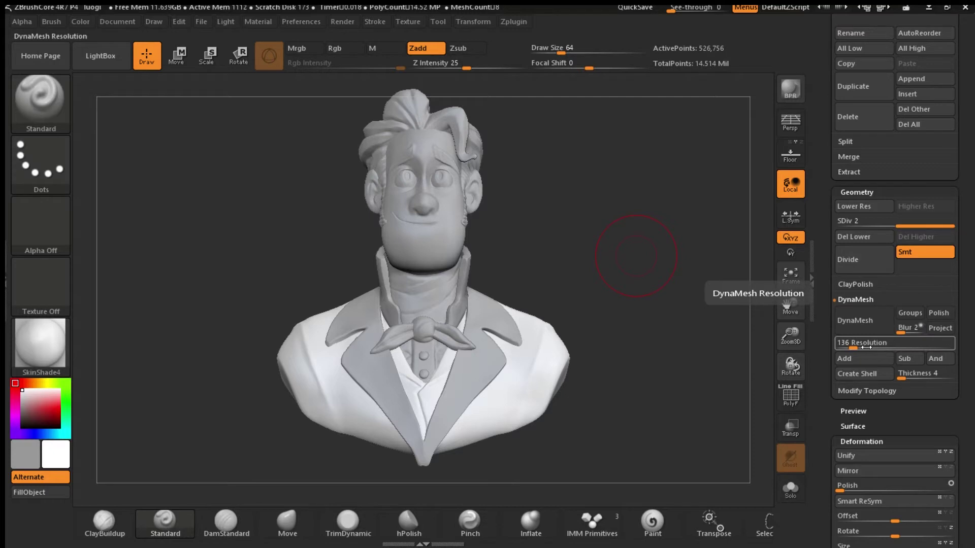
drag(872, 348, 892, 348)
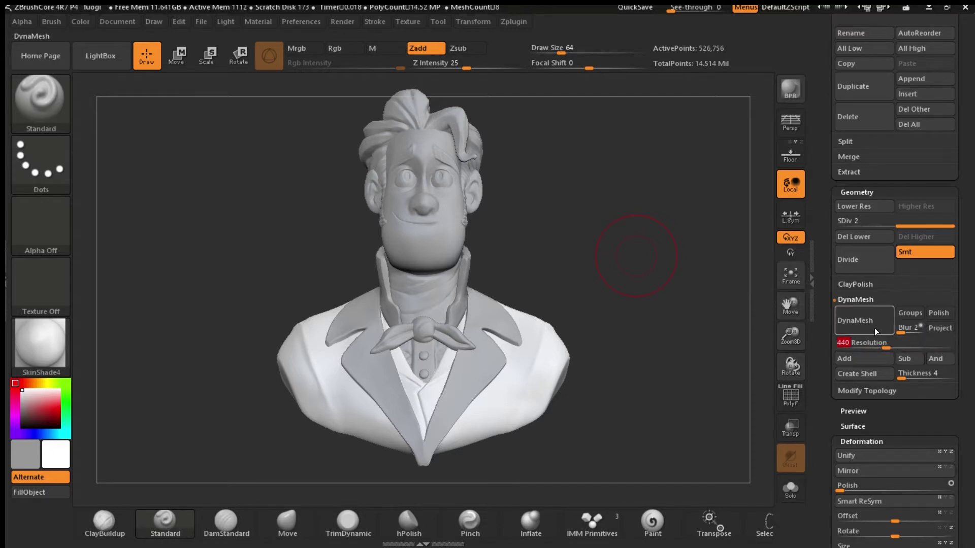
click(869, 325)
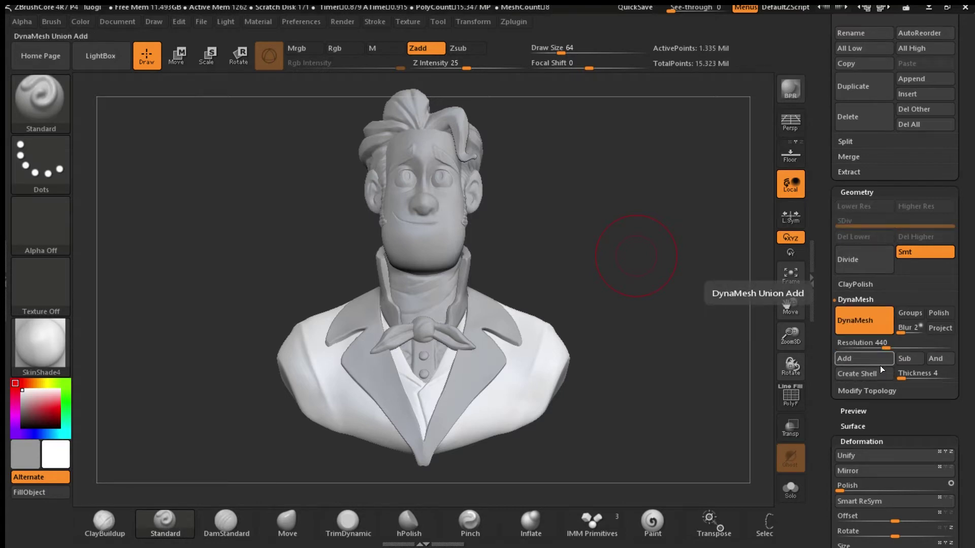
key(ctrl)
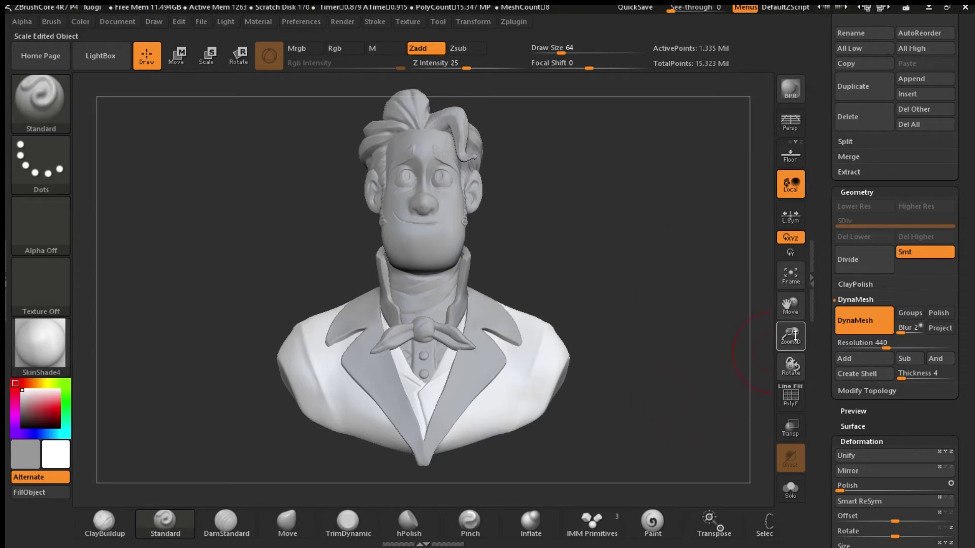
- Frame the coat from the front and change the MaskPen stroke type to Curve
drag(792, 337, 793, 355)
drag(795, 318, 772, 267)
drag(718, 366, 684, 358)
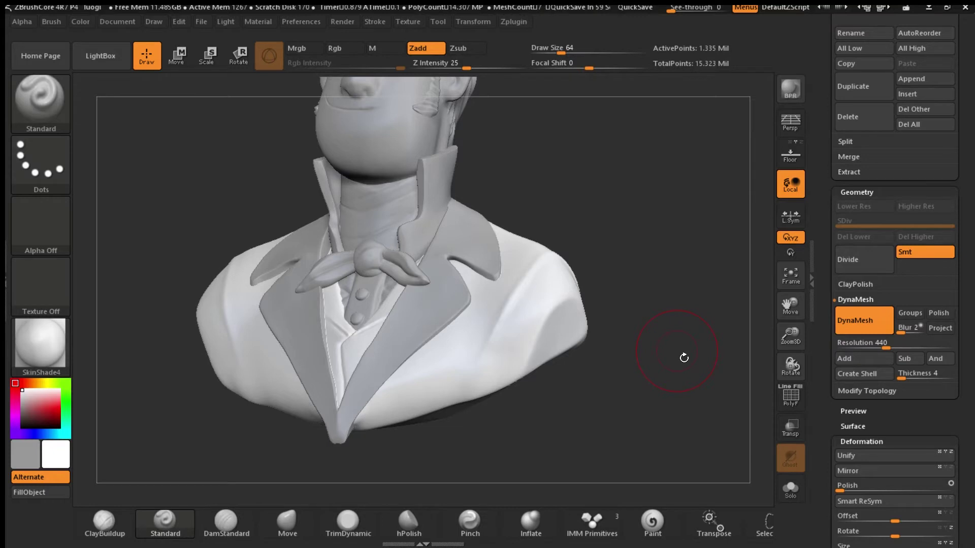
mouse_move(716, 380)
mouse_down()
mouse_move(736, 383)
mouse_move(725, 371)
mouse_move(674, 394)
mouse_up()
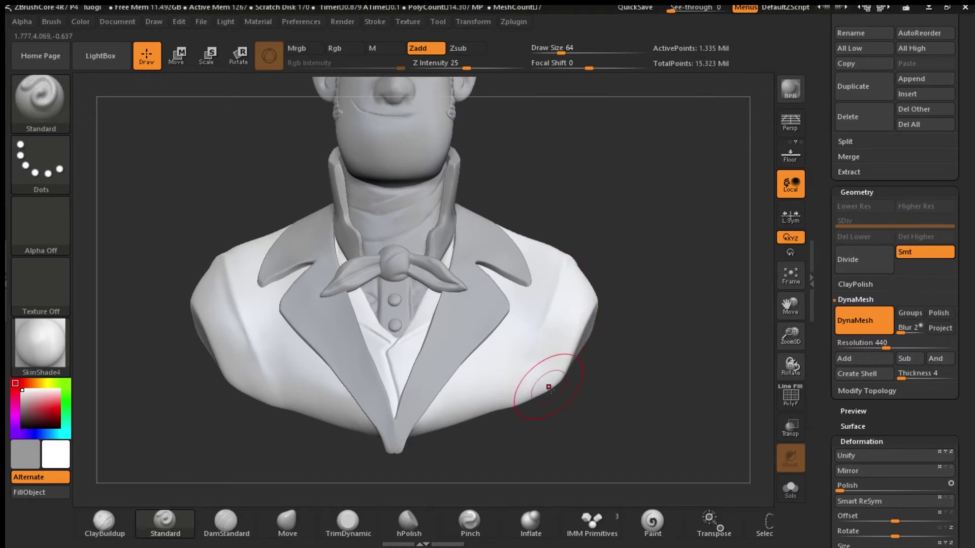
key(ctrl)
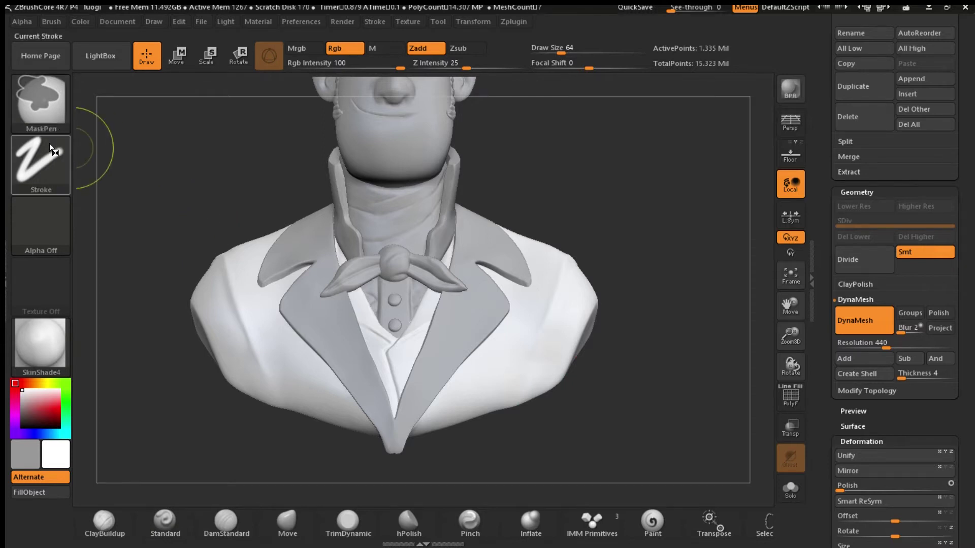
click(49, 156)
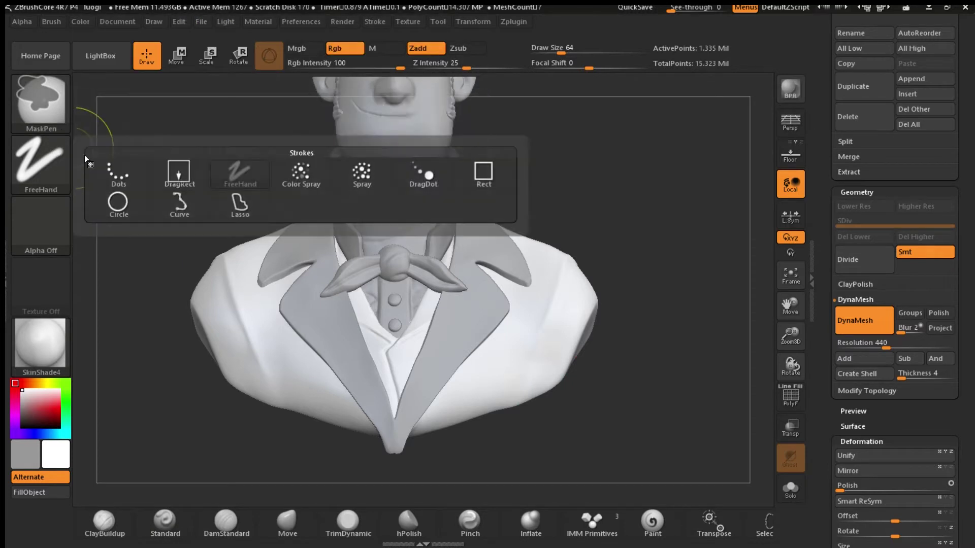
click(179, 203)
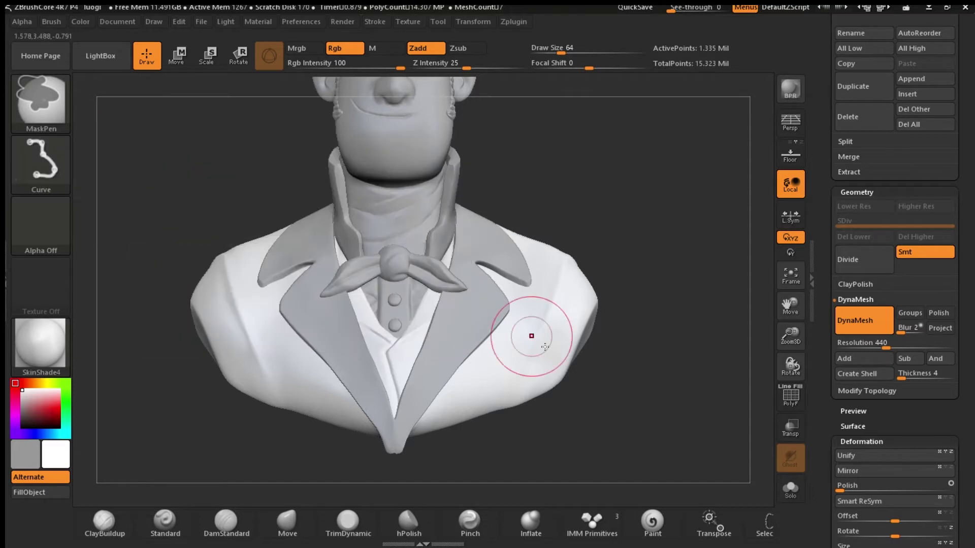
- Try a straight diagonal curve mask across the cut end of the character's left arm and clear the mask
mouse_move(660, 180)
mouse_down()
mouse_move(516, 463)
mouse_move(511, 472)
mouse_move(500, 465)
mouse_move(510, 479)
mouse_up()
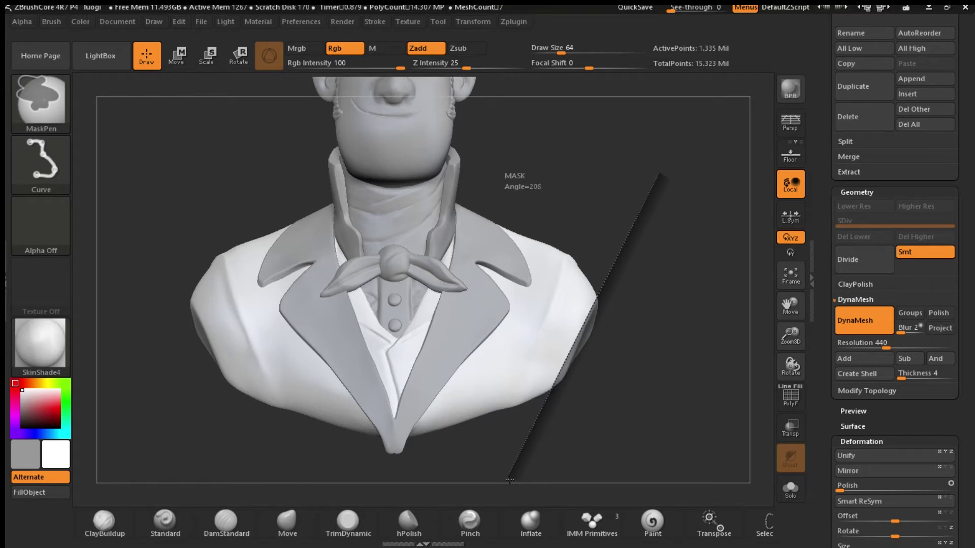
drag(510, 481, 513, 472)
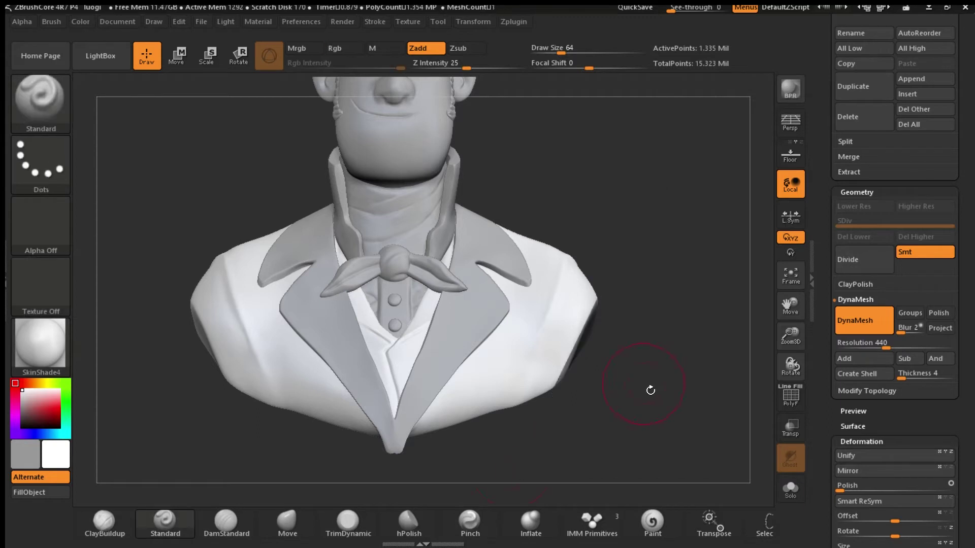
mouse_move(648, 391)
mouse_down()
mouse_move(609, 386)
mouse_move(634, 380)
mouse_up()
ctrl+click(702, 369)
drag(710, 375, 722, 381)
ctrl+click(711, 319)
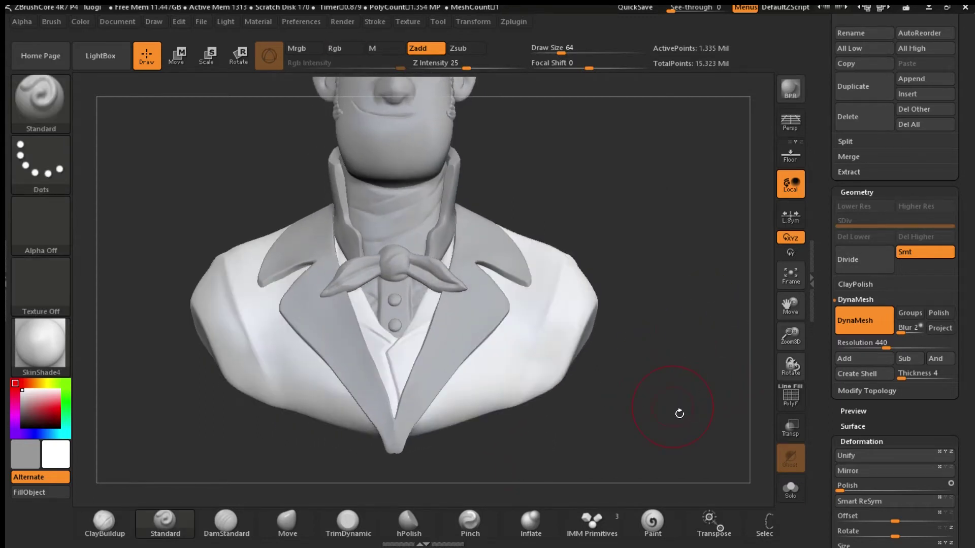
- Flatten the coat's arm ends with a Move transpose line in place of the gizmo, set on the end of the character's left arm
click(47, 90)
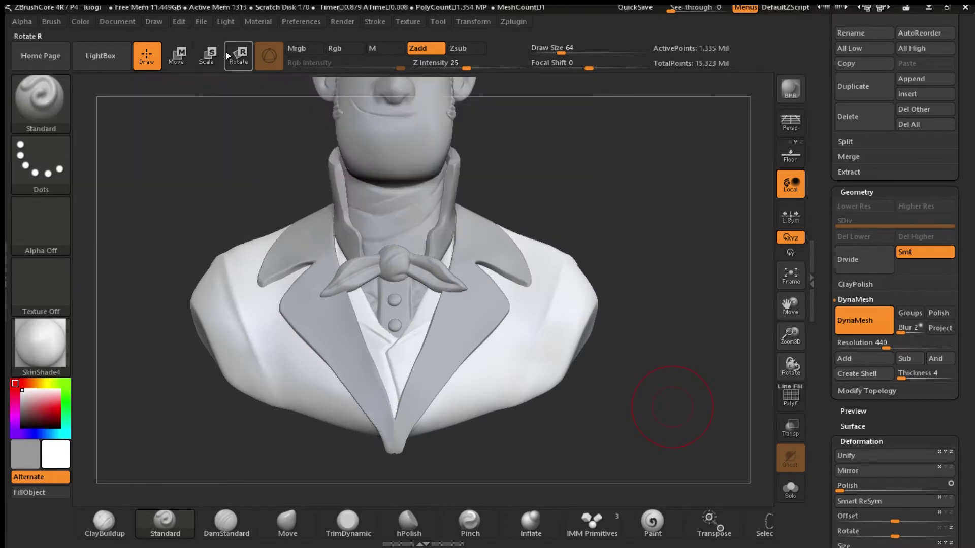
click(177, 55)
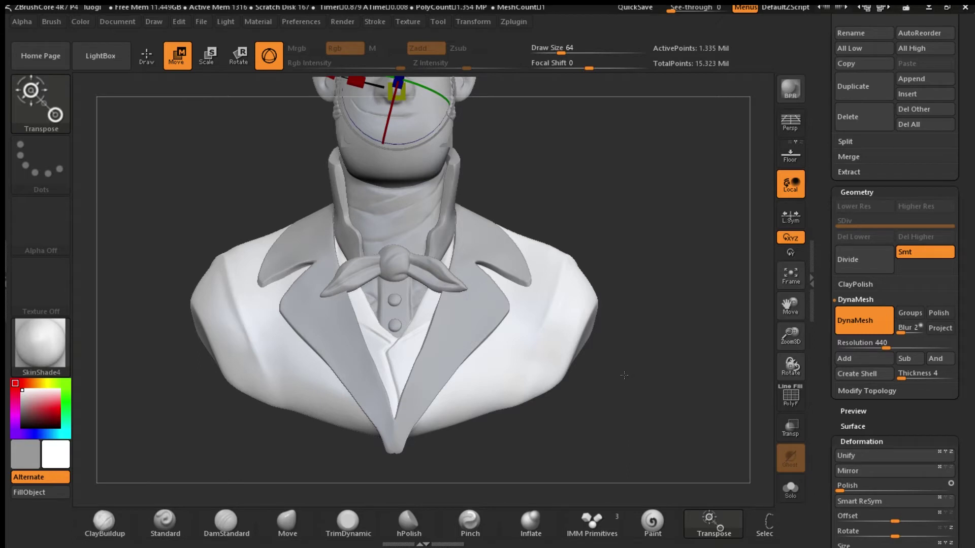
mouse_move(624, 376)
mouse_down()
mouse_move(601, 375)
mouse_move(613, 376)
mouse_up()
click(274, 56)
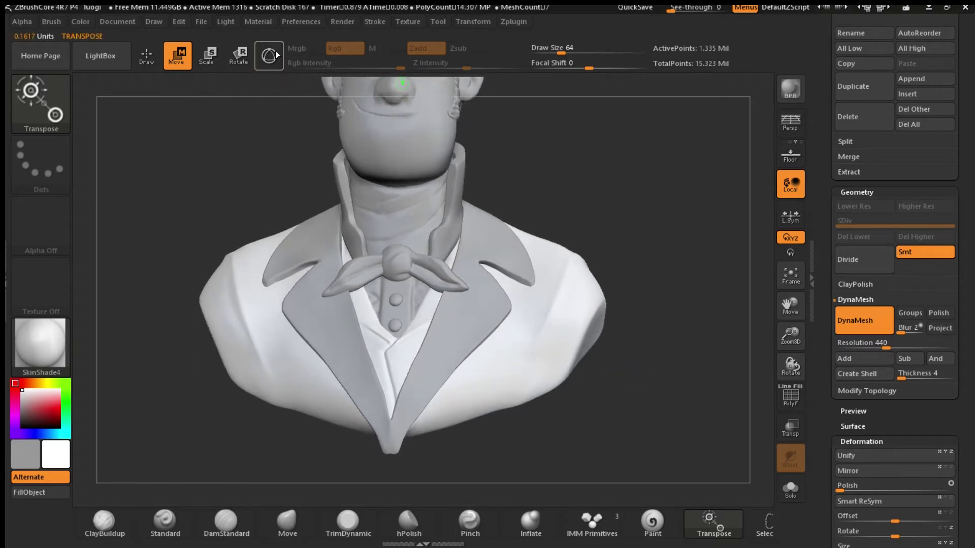
drag(679, 359, 588, 269)
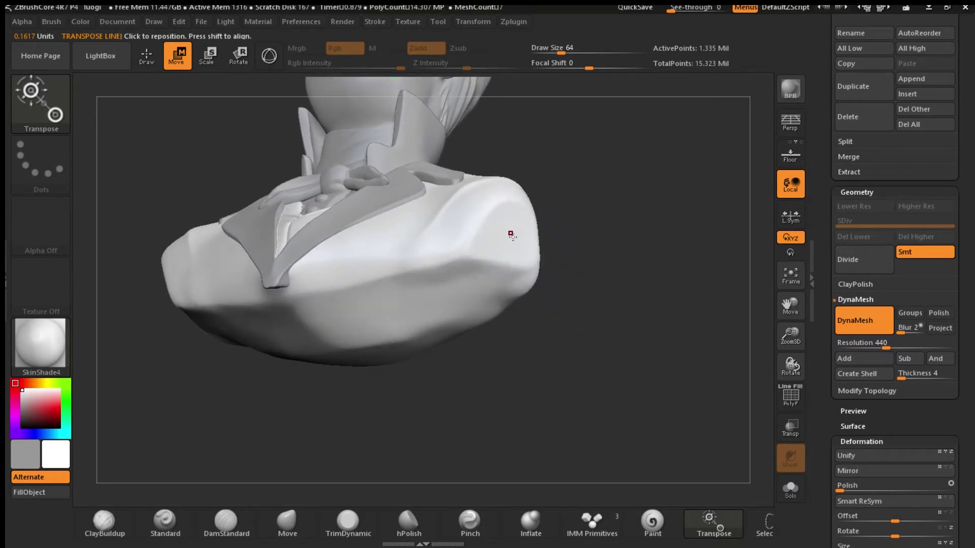
click(509, 235)
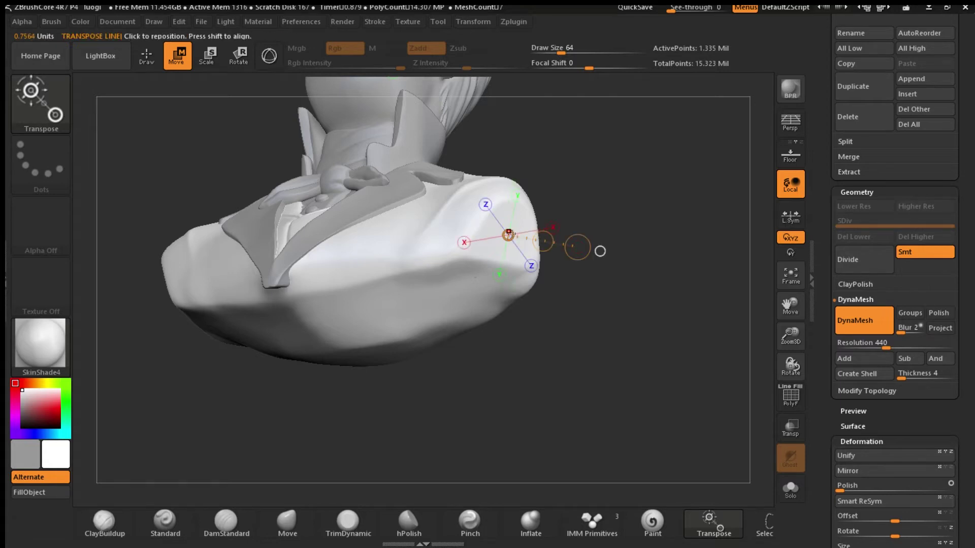
drag(654, 286, 674, 359)
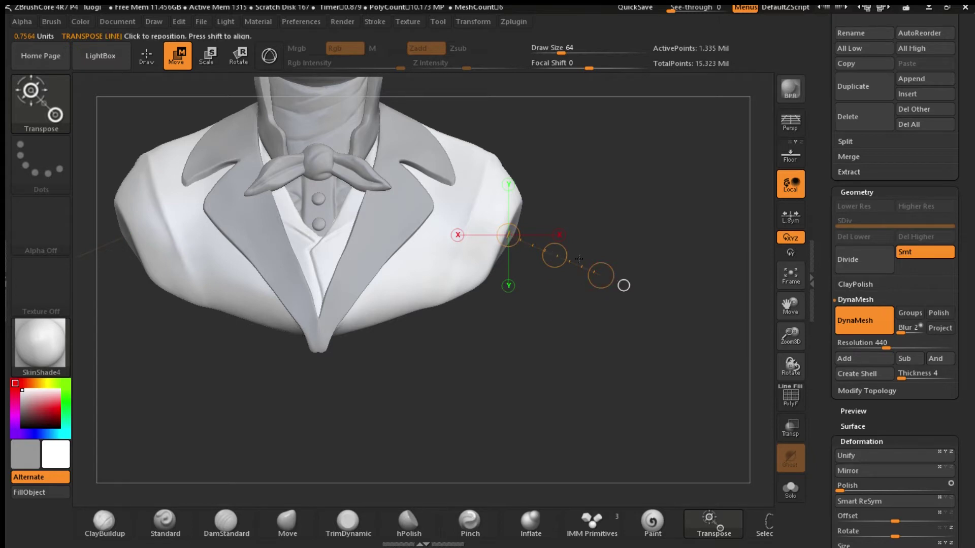
click(509, 236)
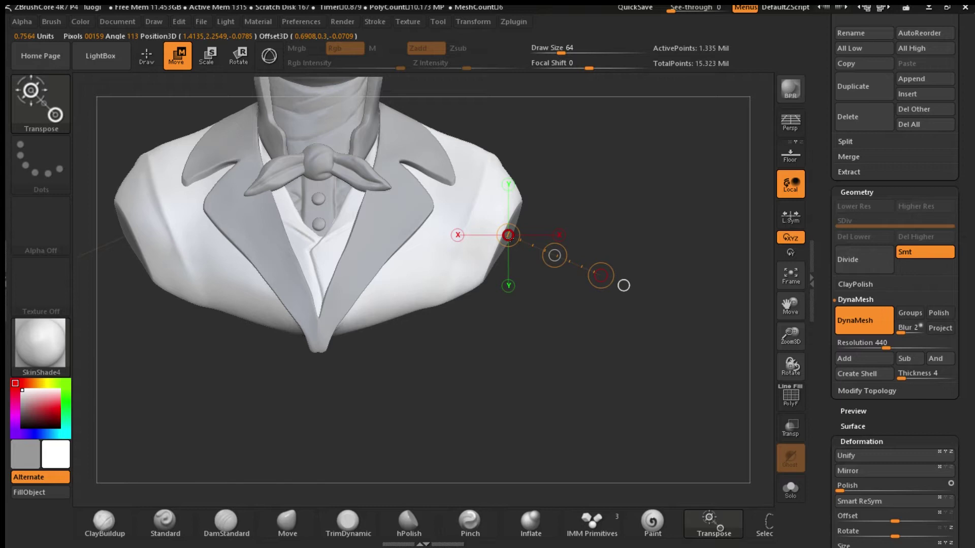
drag(509, 238, 508, 235)
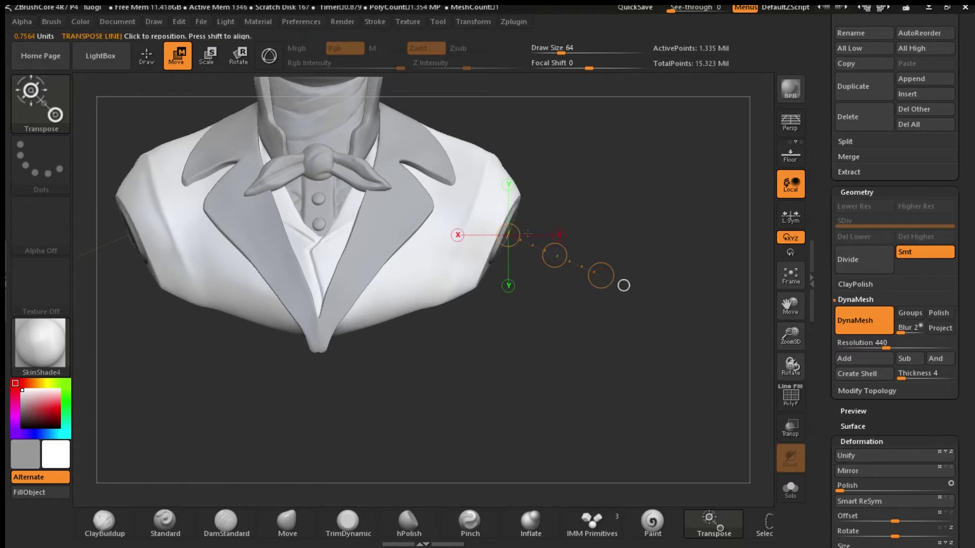
- Hide the PolySphere head-and-torso subtool and examine the flattened end of the character's left sleeve up close
drag(967, 86, 962, 222)
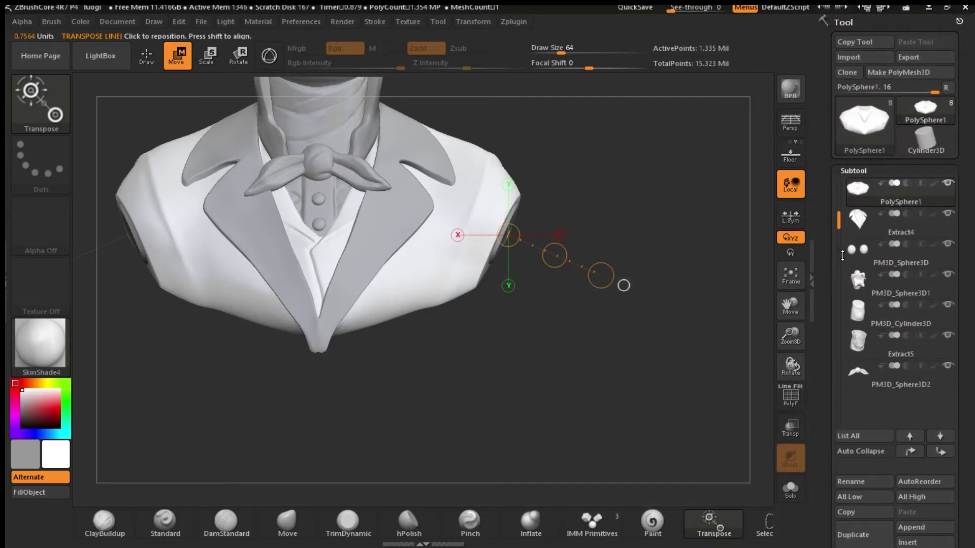
scroll(944, 203, up, 1)
click(945, 183)
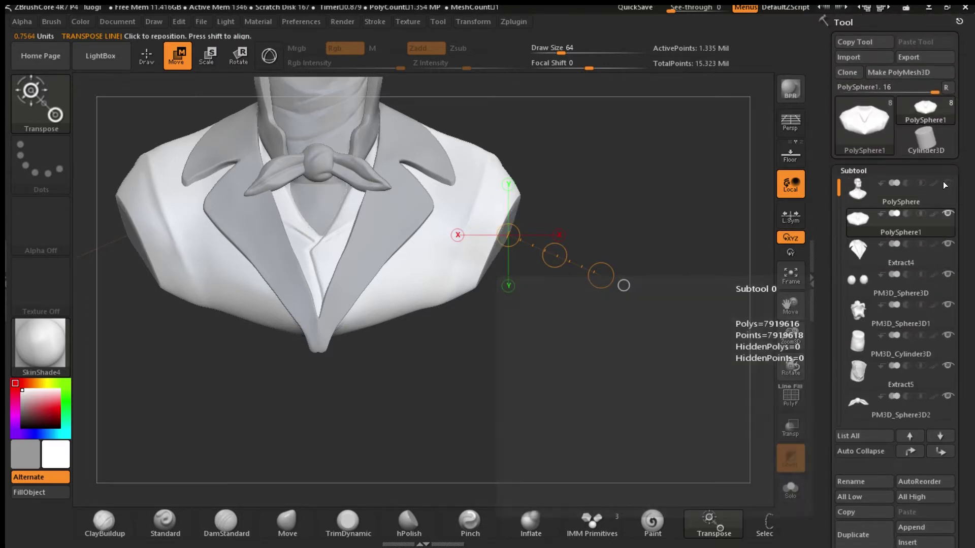
drag(664, 369, 635, 335)
drag(790, 335, 798, 369)
drag(613, 379, 609, 292)
drag(649, 200, 560, 226)
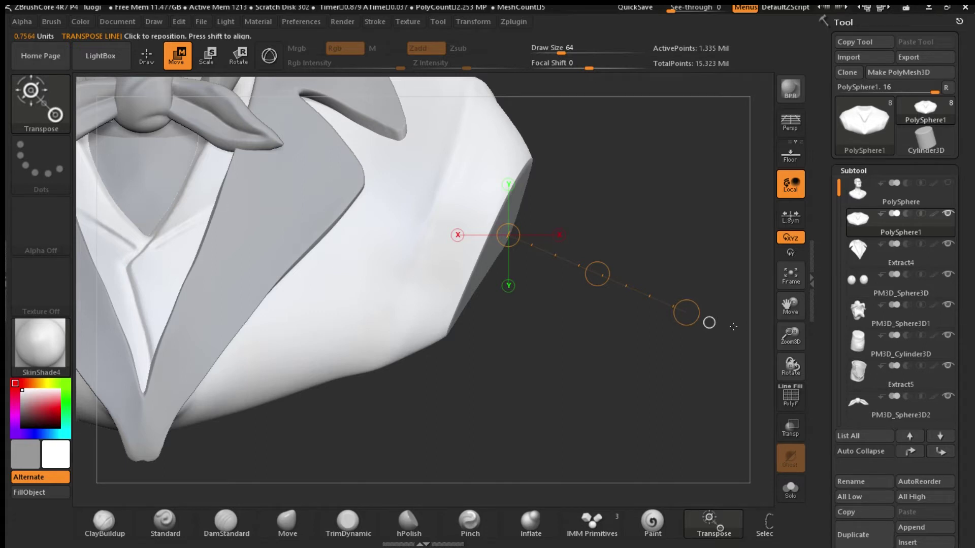
- Try placing the transpose line on the sleeve surface, first beside the lower part of the cut and then above it
click(437, 273)
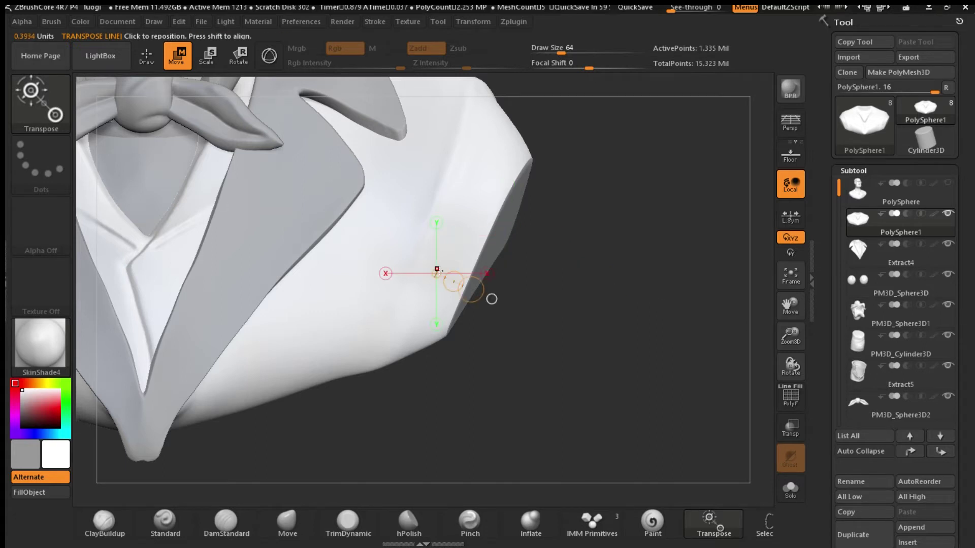
drag(580, 281, 553, 323)
click(506, 141)
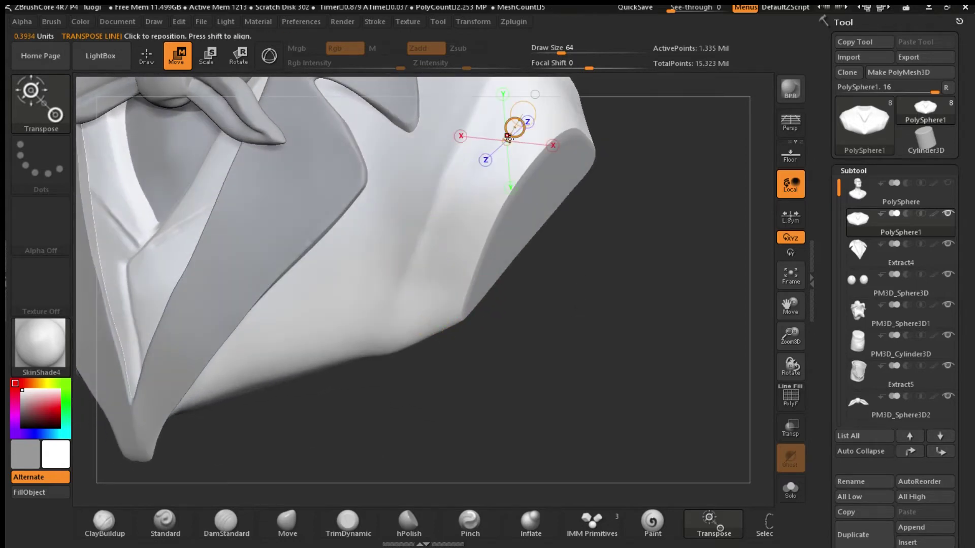
drag(611, 220, 609, 154)
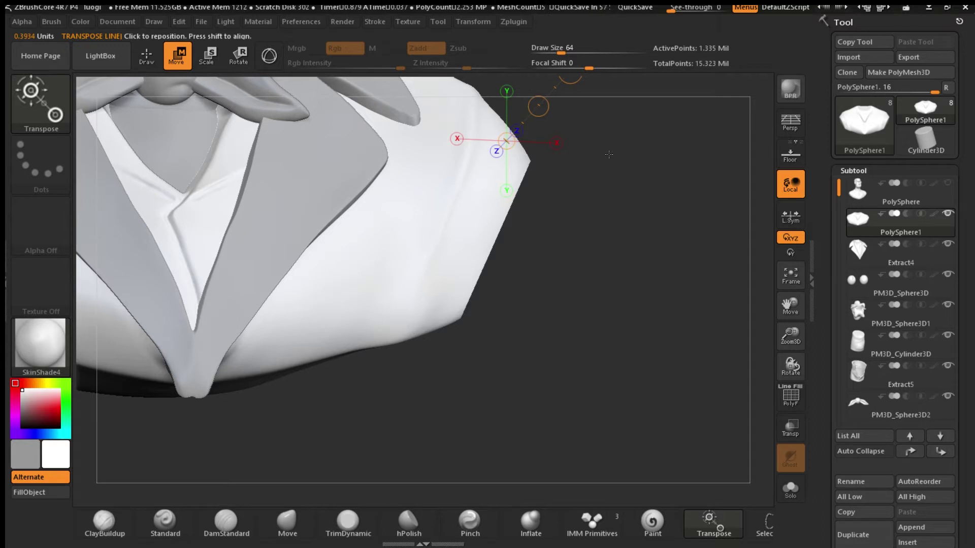
drag(610, 158, 556, 241)
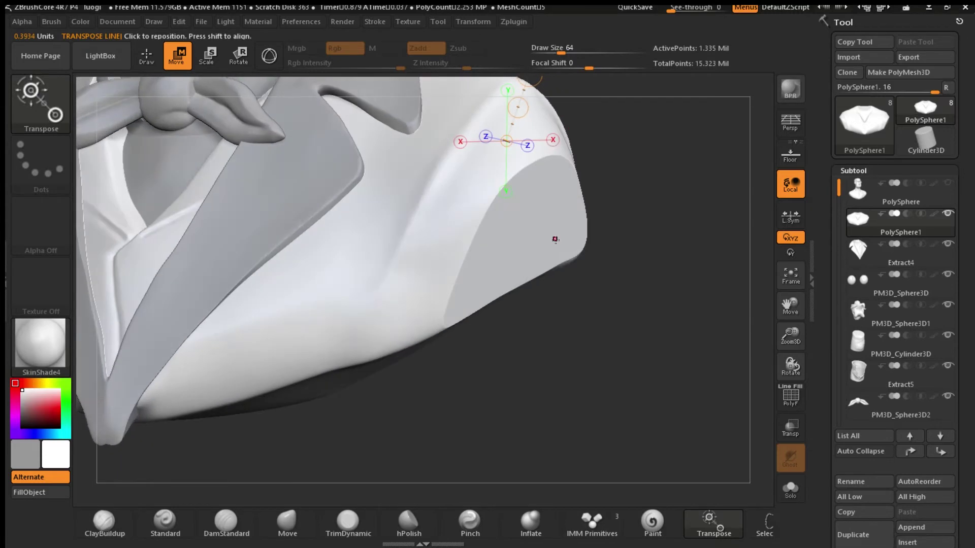
- Place the transpose line on the flat cut face of the character's left arm and show the PolySphere subtool again
click(529, 228)
shift+drag(645, 280, 645, 316)
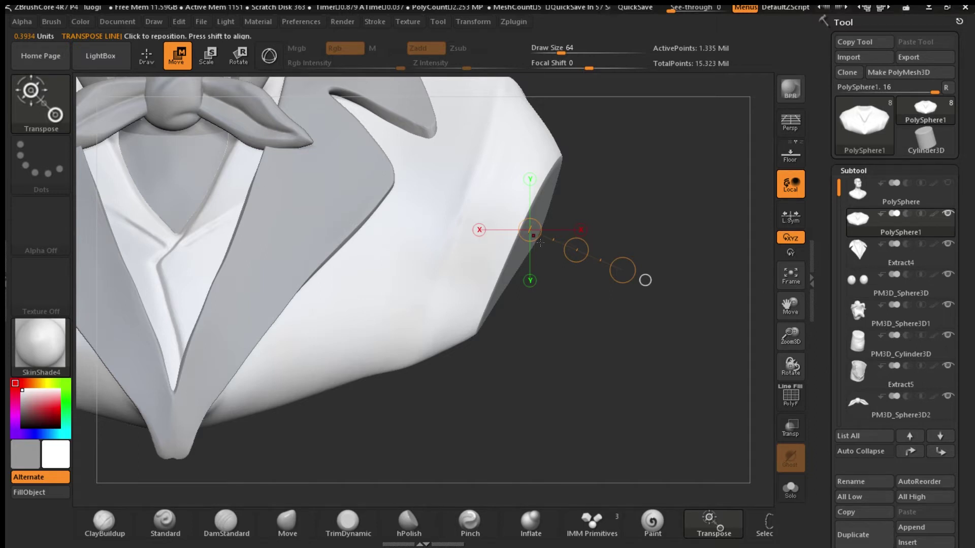
drag(531, 231, 677, 299)
click(791, 276)
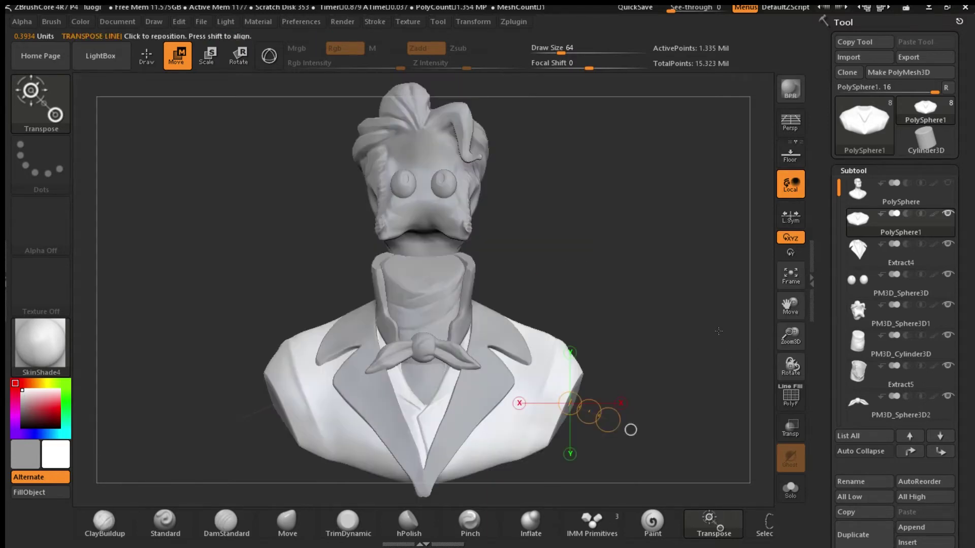
click(946, 184)
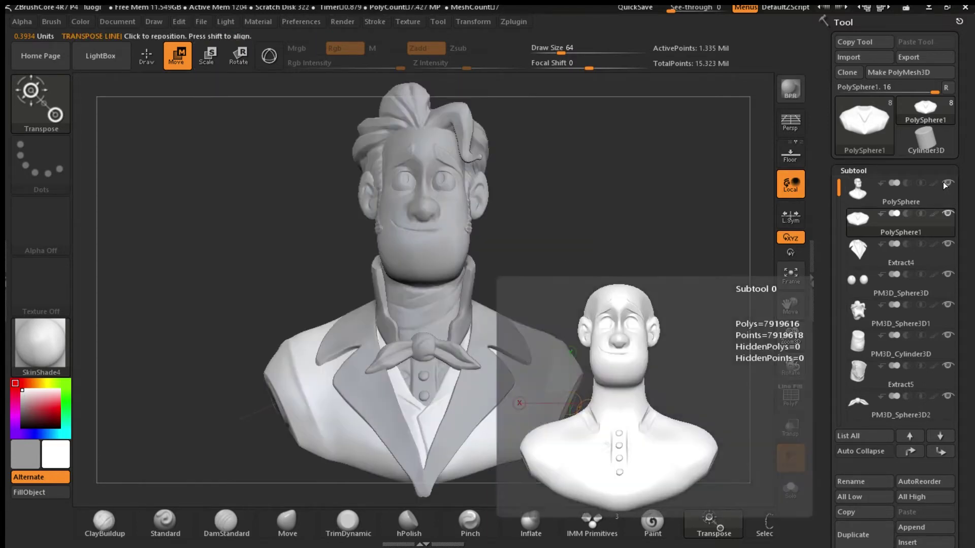
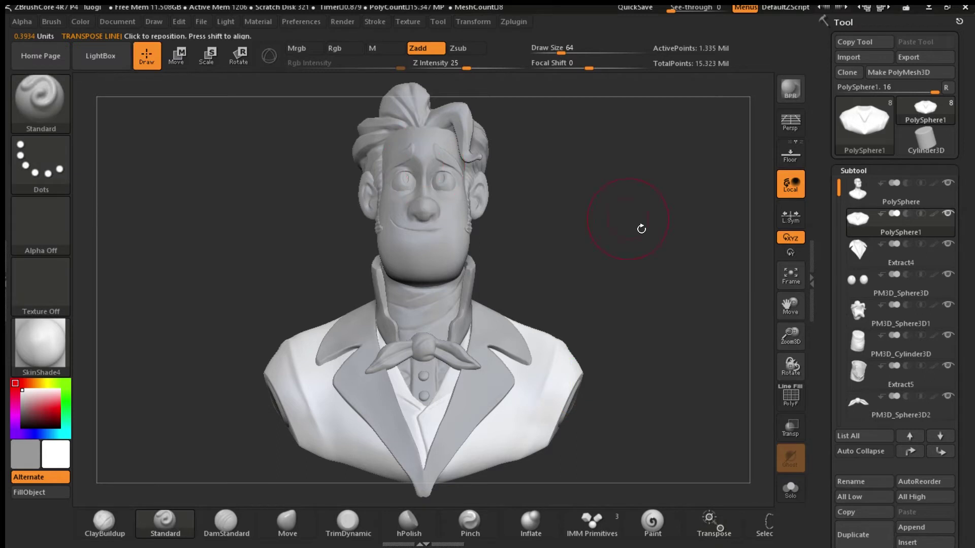
- Make the PolySphere body active and flatten its arm ends protruding through the coat with a Move transpose line
click(909, 193)
drag(760, 356, 695, 399)
drag(795, 338, 795, 362)
drag(795, 311, 765, 270)
click(175, 56)
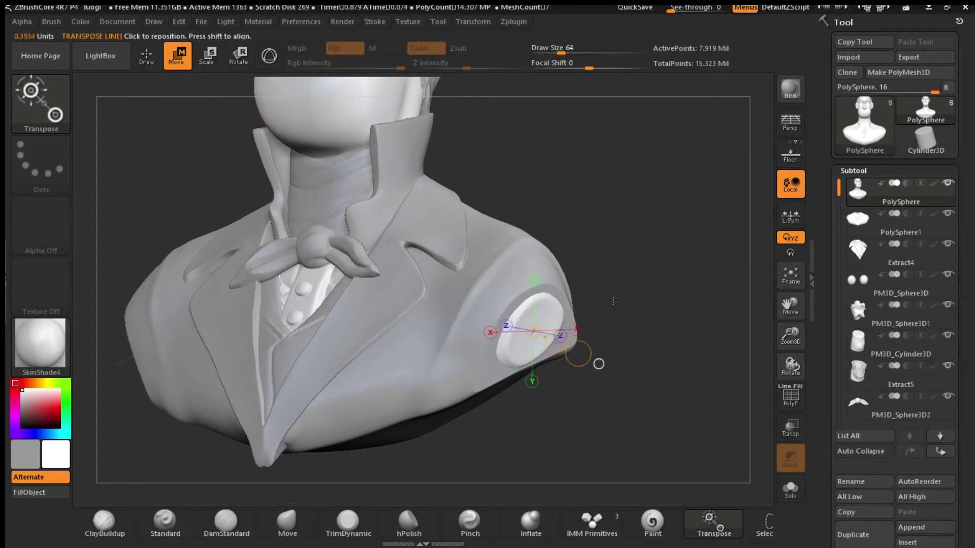
drag(597, 279, 528, 346)
click(543, 319)
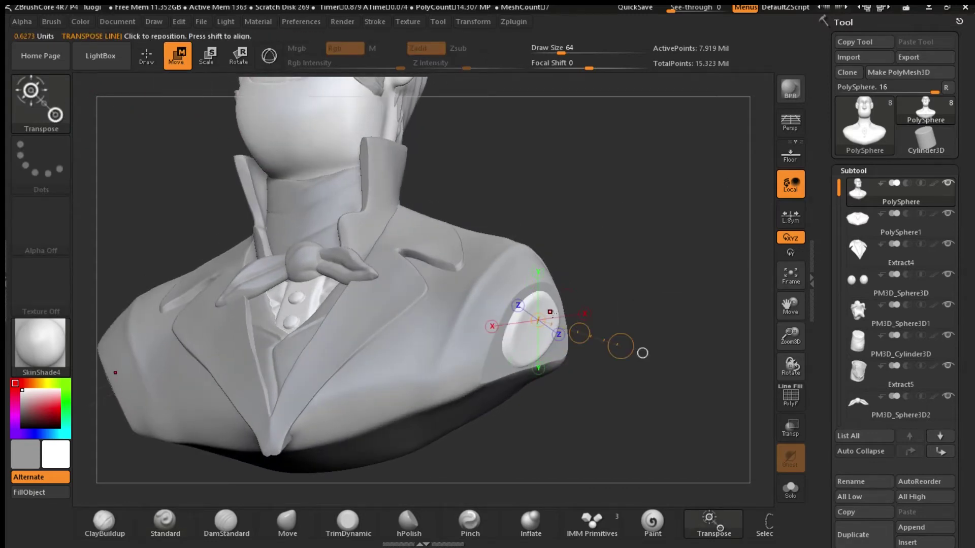
drag(637, 300, 707, 296)
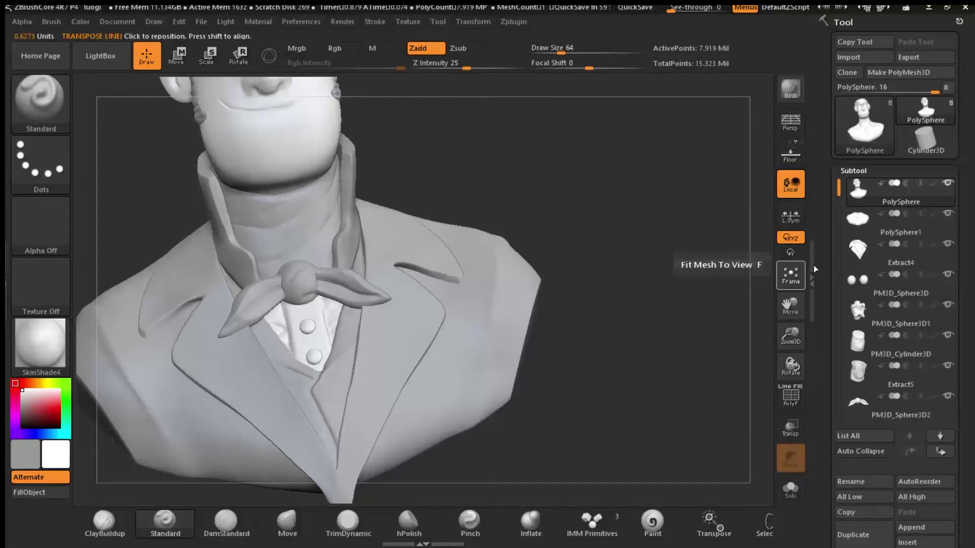
- Make the coat body, PolySphere1, active again and update its DynaMesh
click(792, 274)
click(874, 224)
mouse_move(770, 301)
mouse_down()
mouse_move(766, 313)
mouse_move(705, 340)
mouse_up()
ctrl+drag(699, 225, 590, 429)
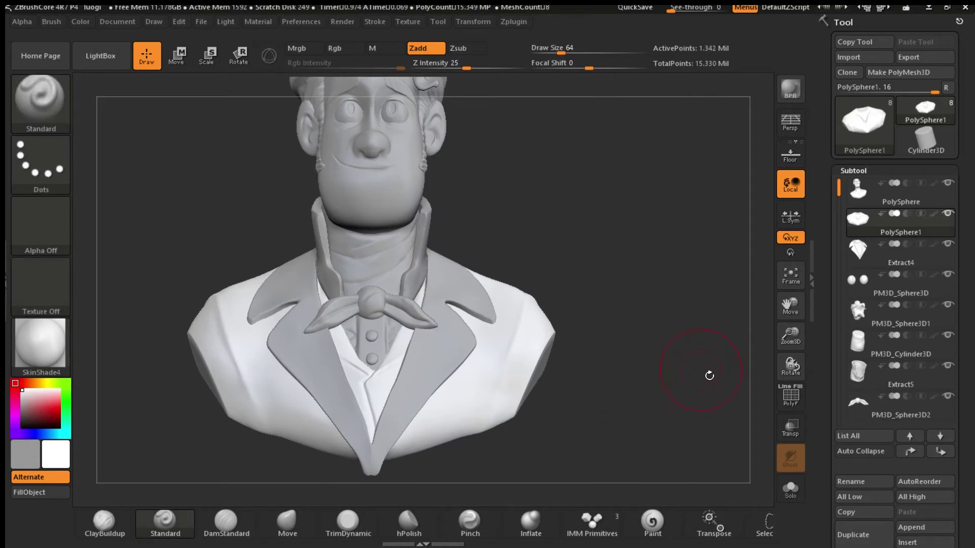
- Examine the flattened arm ends and overall silhouette of the bust from the front and from both sides
drag(708, 383, 584, 391)
drag(793, 339, 693, 351)
click(791, 275)
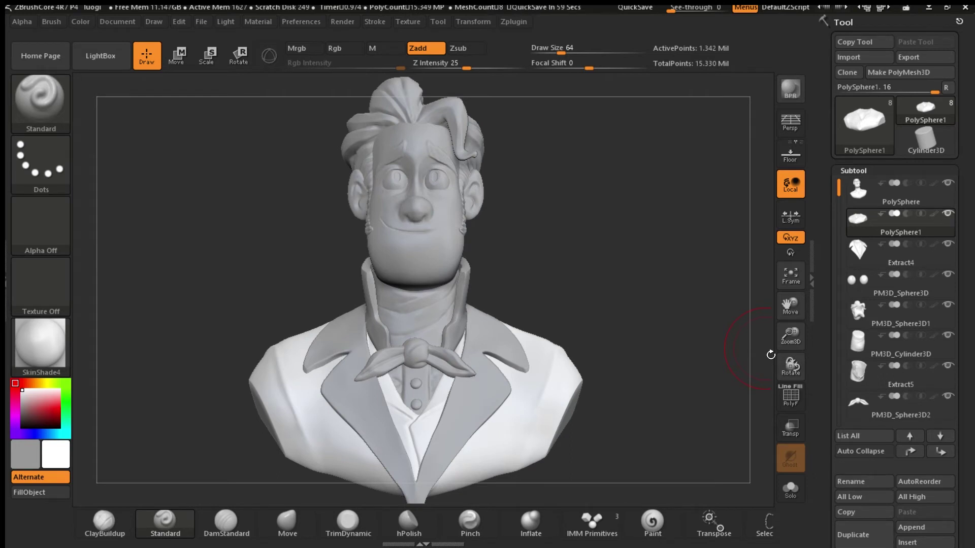
drag(697, 366, 759, 381)
drag(800, 319, 793, 269)
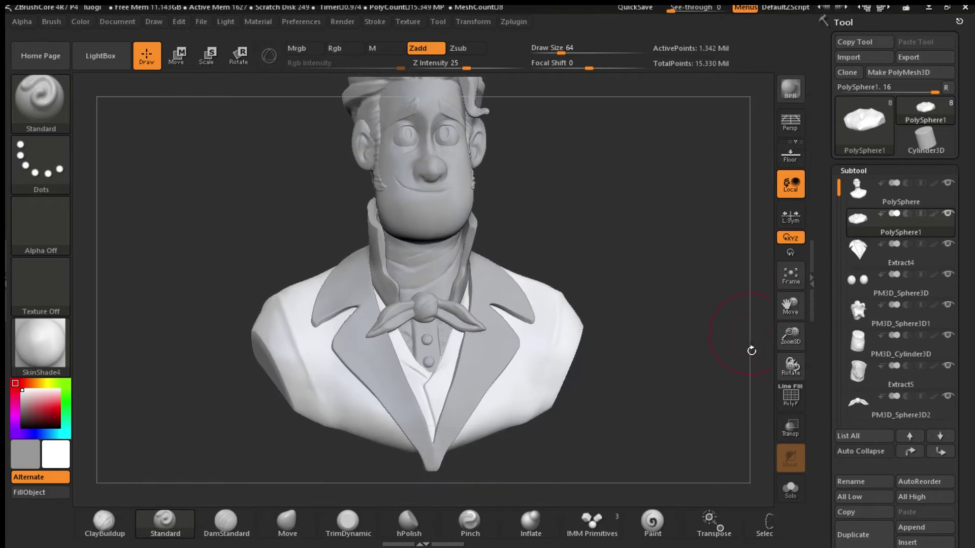
drag(751, 351, 740, 299)
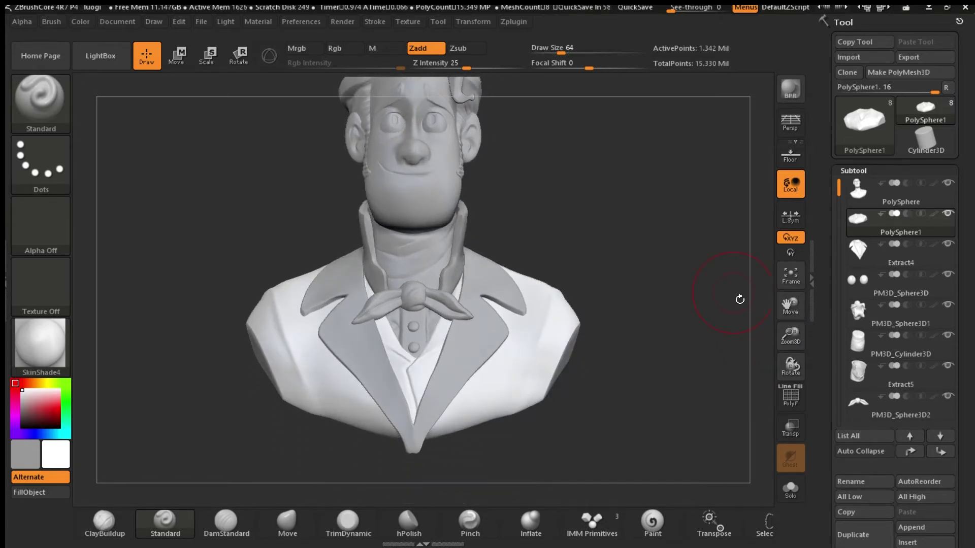
drag(790, 336, 807, 272)
drag(739, 358, 722, 380)
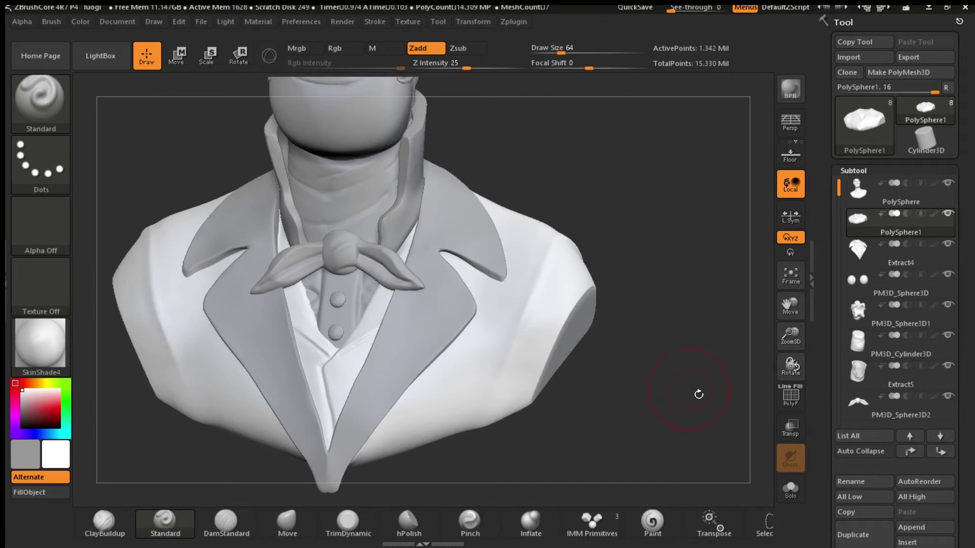
- Make the Extract4 collar and lapels the active subtool and show only that subtool, facing its lower tip
click(865, 250)
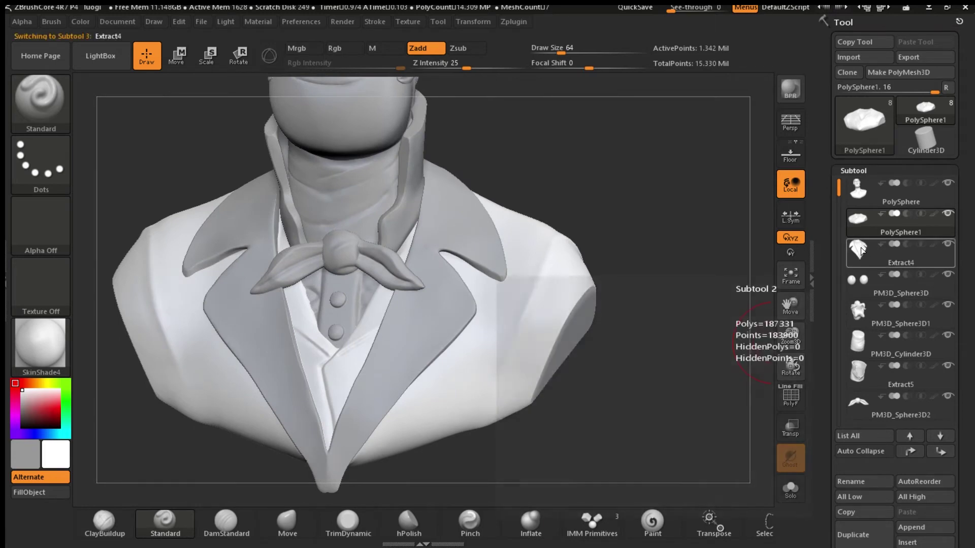
shift+click(947, 244)
drag(790, 335, 796, 349)
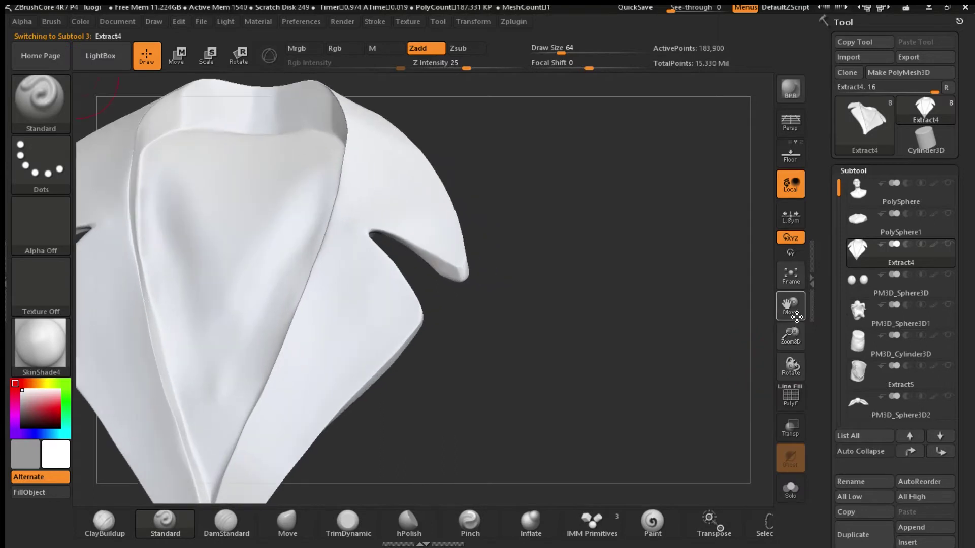
drag(791, 310, 856, 245)
drag(739, 342, 727, 342)
drag(568, 309, 573, 274)
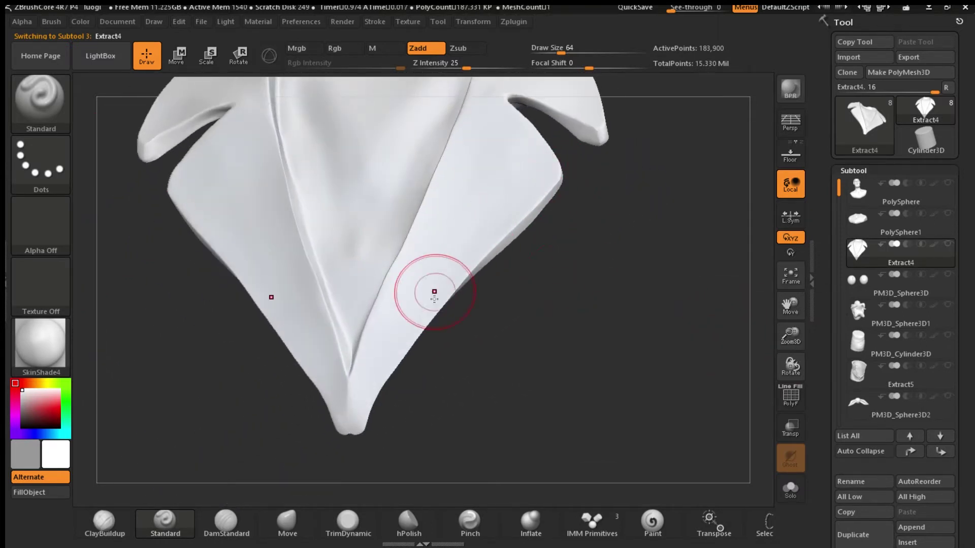
drag(666, 350, 646, 333)
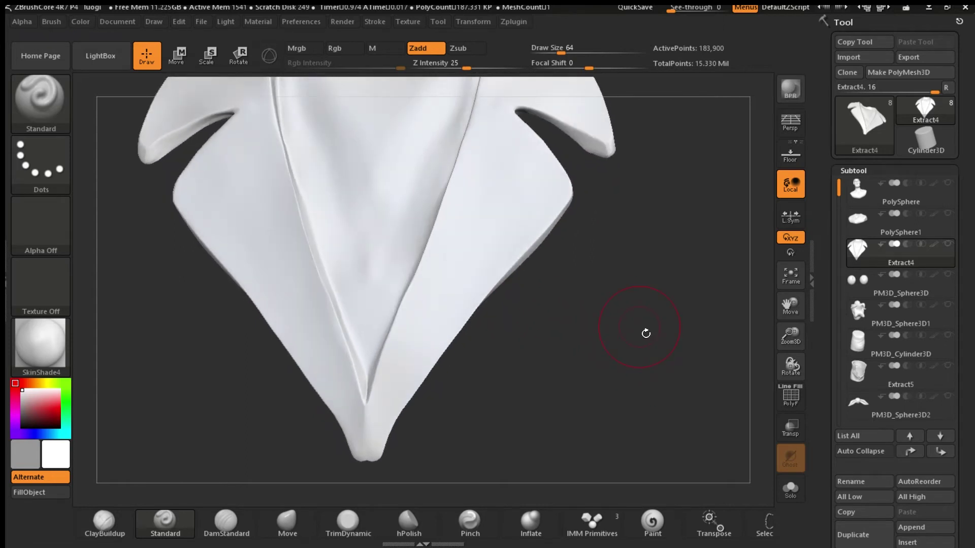
drag(790, 339, 745, 341)
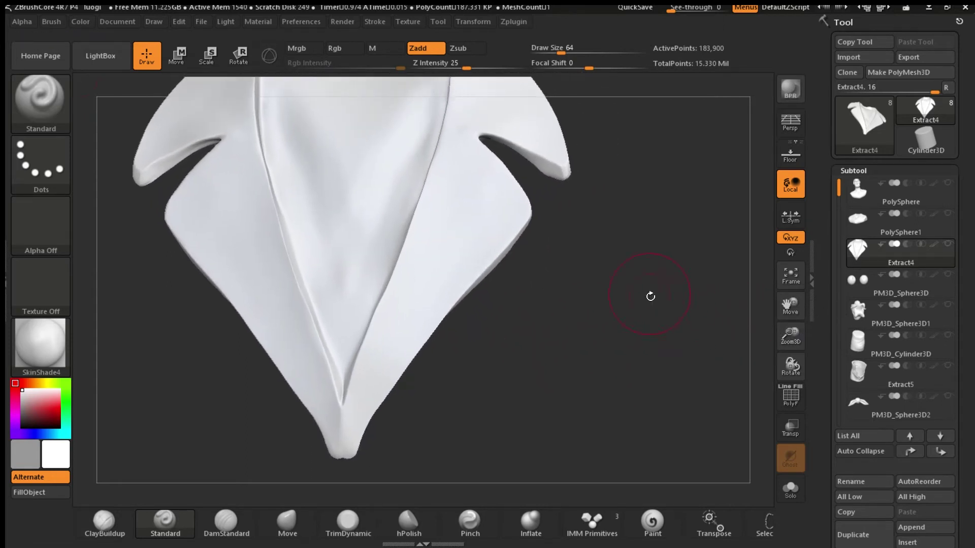
- Choose Curve as the stroke type of the MaskPen for masking the lapels
key(ctrl)
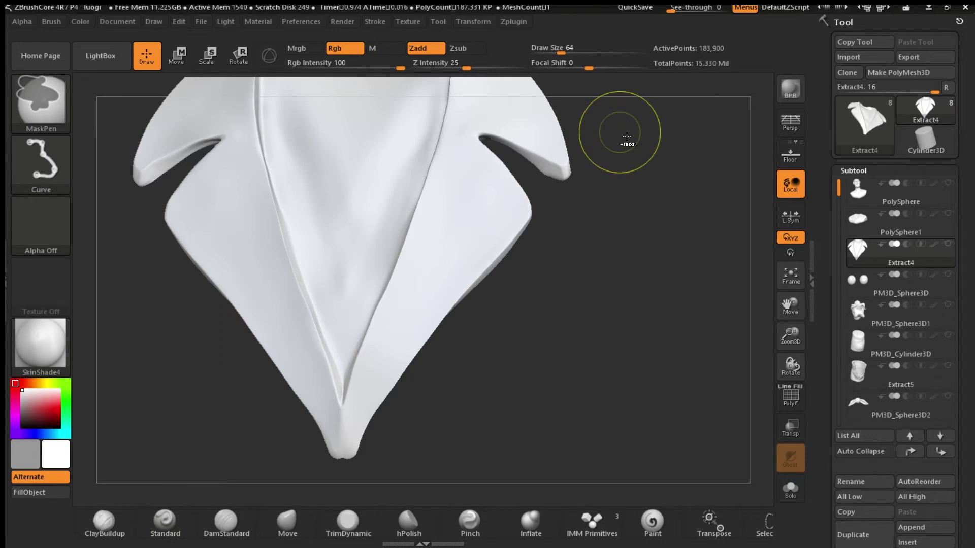
click(41, 164)
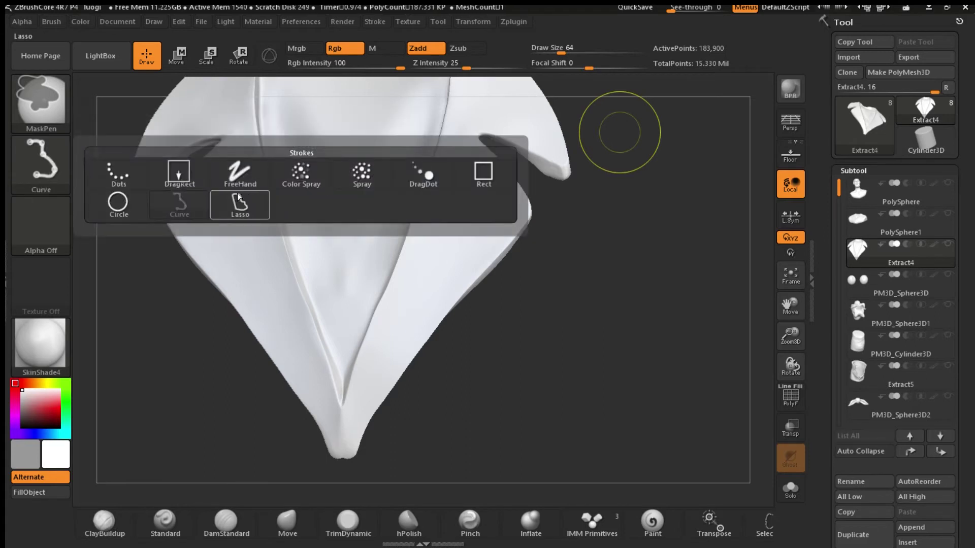
click(202, 204)
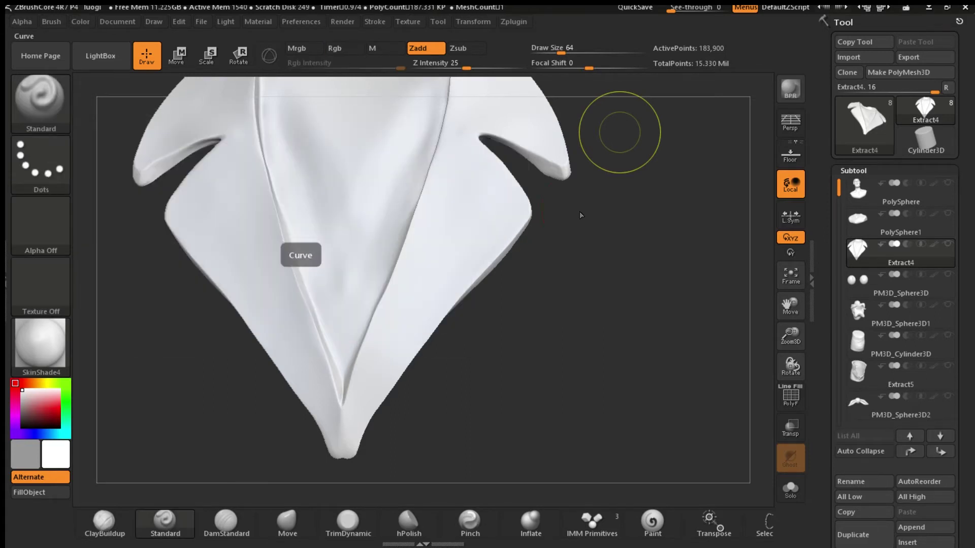
- Try to mask the strip outside a smooth curve following the lapel's outer edge from its corner past the lower tip
key(ctrl)
ctrl+drag(673, 138, 538, 215)
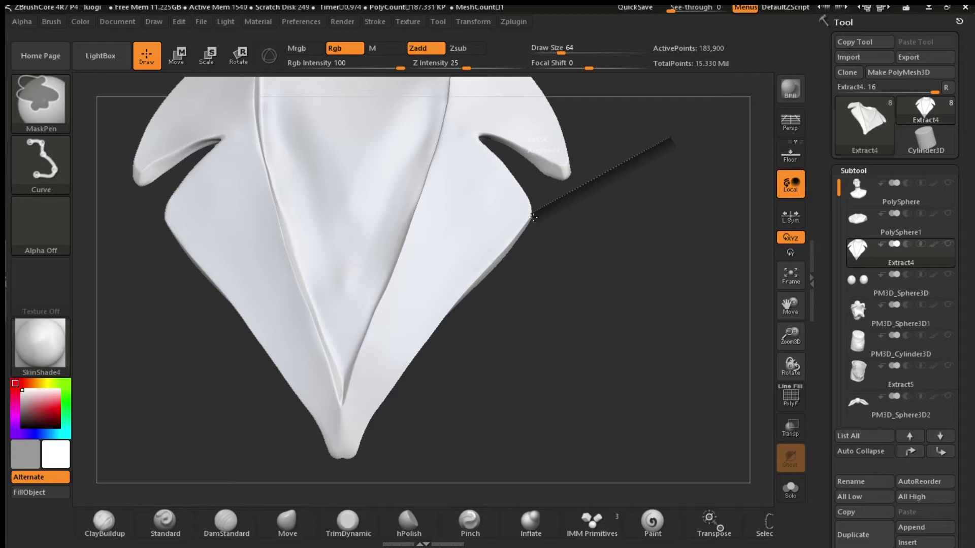
mouse_move(532, 216)
ctrl+mouse_down()
mouse_move(408, 353)
mouse_move(341, 466)
mouse_move(386, 508)
mouse_move(330, 503)
ctrl+mouse_up()
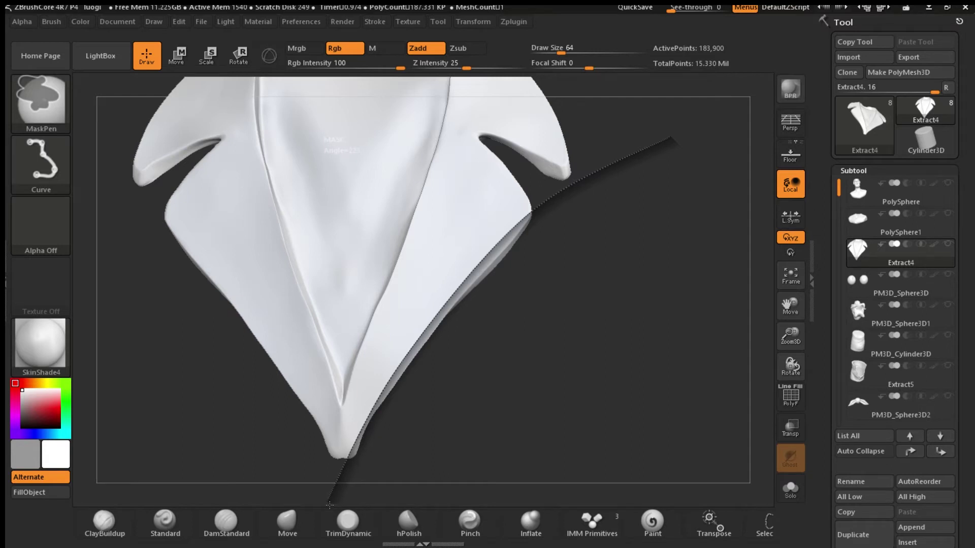
mouse_move(329, 506)
ctrl+mouse_down()
mouse_move(659, 274)
mouse_move(637, 314)
ctrl+mouse_up()
- Set the collar's DynaMesh resolution to 416 and update its mesh
drag(963, 343, 963, 268)
drag(961, 339, 973, 257)
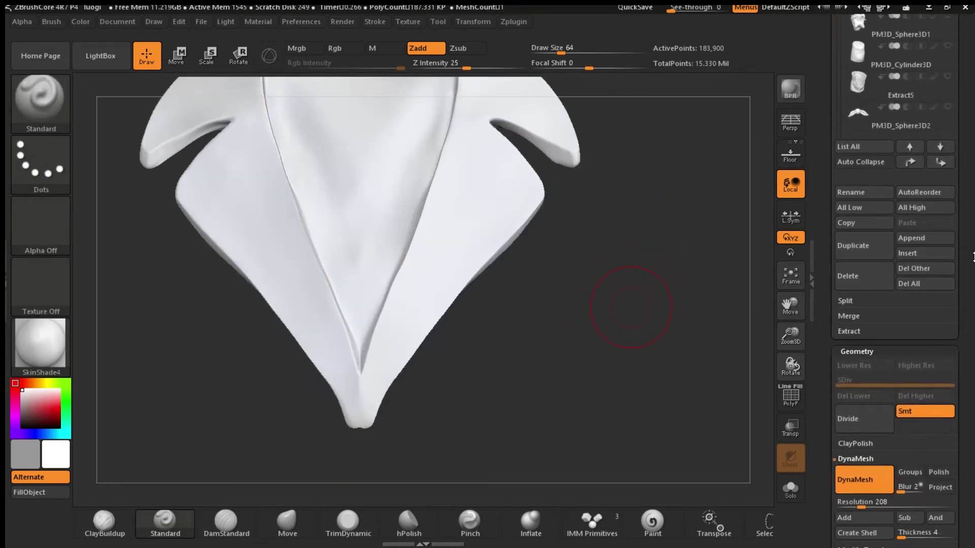
scroll(973, 256, down, 5)
drag(867, 360, 869, 360)
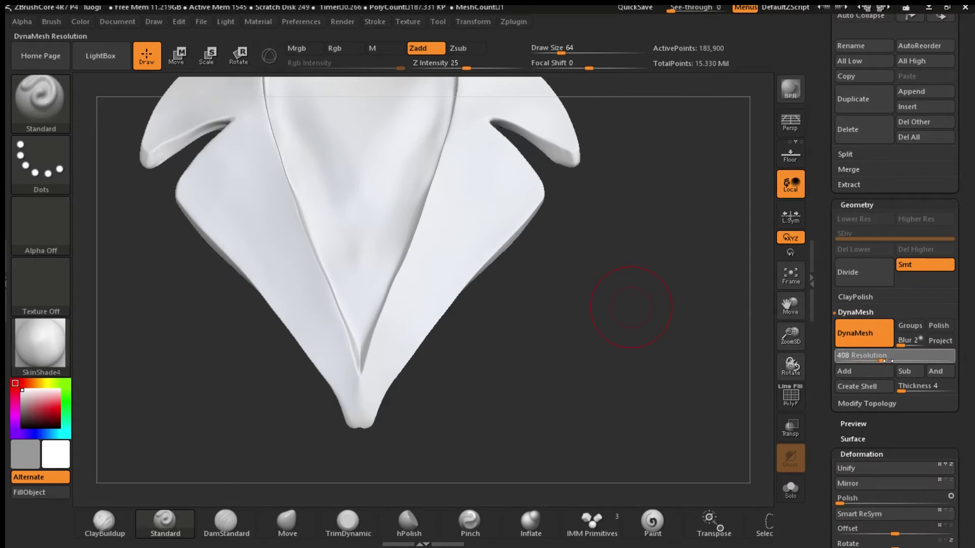
drag(887, 361, 890, 361)
mouse_move(687, 326)
ctrl+mouse_down()
mouse_move(603, 445)
mouse_move(605, 403)
mouse_move(681, 290)
ctrl+mouse_up()
- Mask the lapels' uneven outer edges with a smooth curve down past the tip and split off the masked points
mouse_move(660, 167)
ctrl+mouse_down()
mouse_move(535, 238)
mouse_move(438, 341)
mouse_move(352, 493)
ctrl+mouse_up()
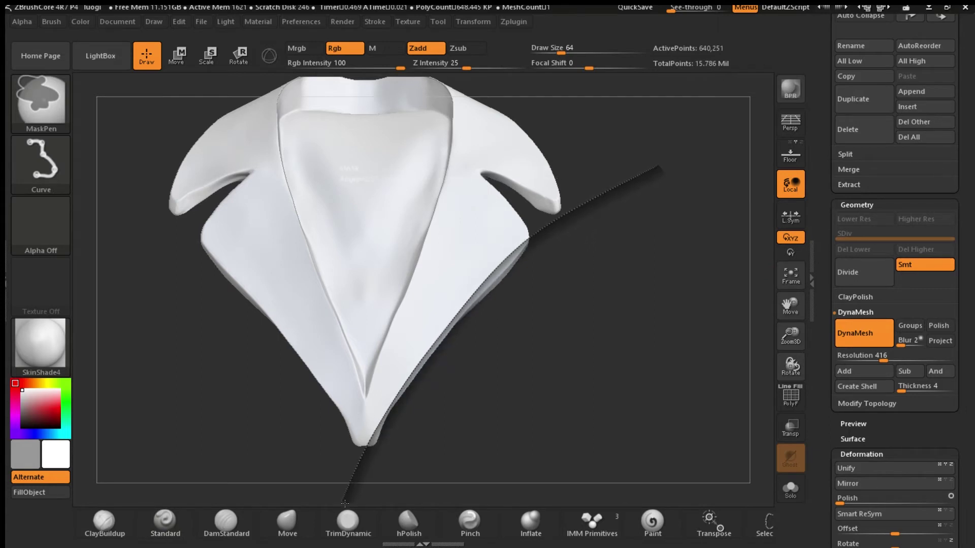
mouse_move(604, 324)
mouse_down()
mouse_move(540, 298)
mouse_move(574, 335)
mouse_move(624, 297)
mouse_up()
drag(652, 259, 694, 290)
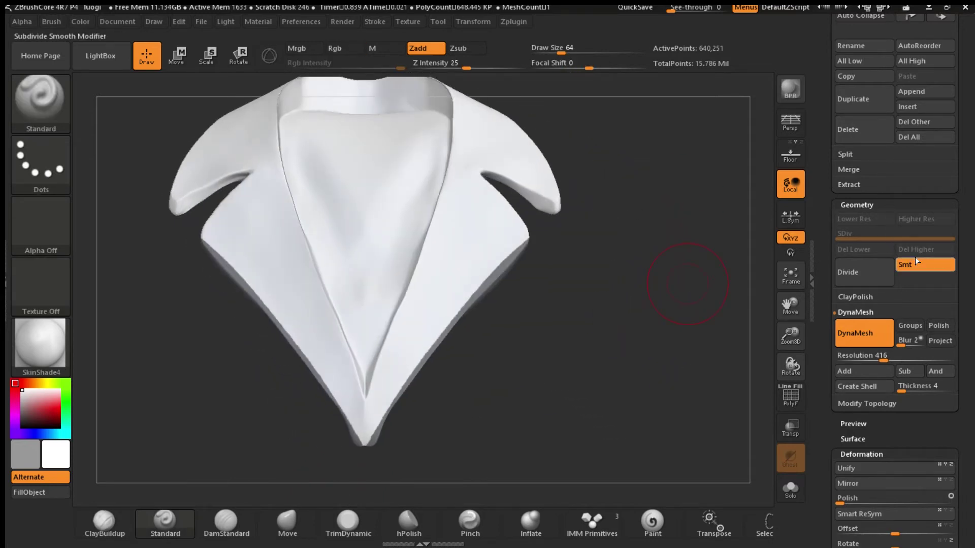
drag(962, 283, 845, 329)
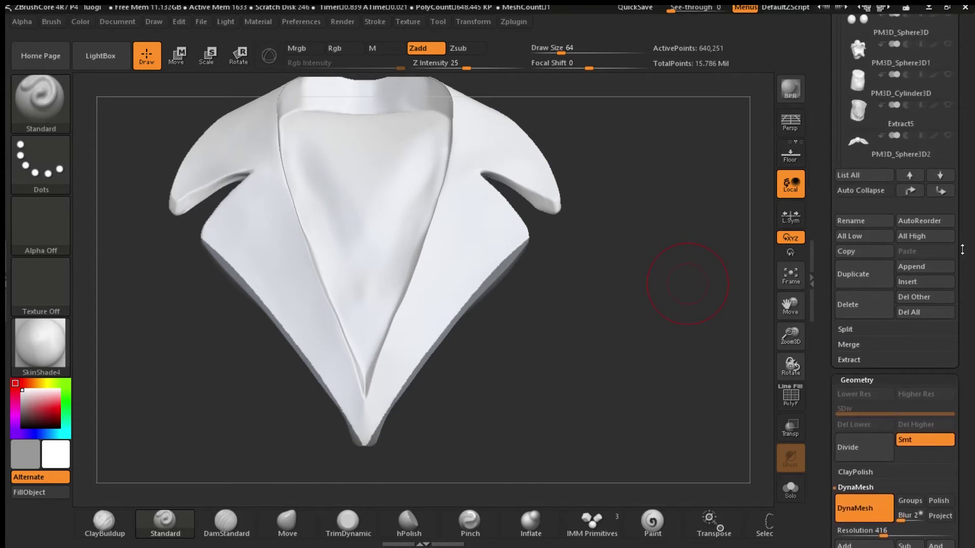
click(855, 330)
mouse_move(965, 293)
mouse_down()
mouse_move(959, 361)
mouse_move(957, 308)
mouse_up()
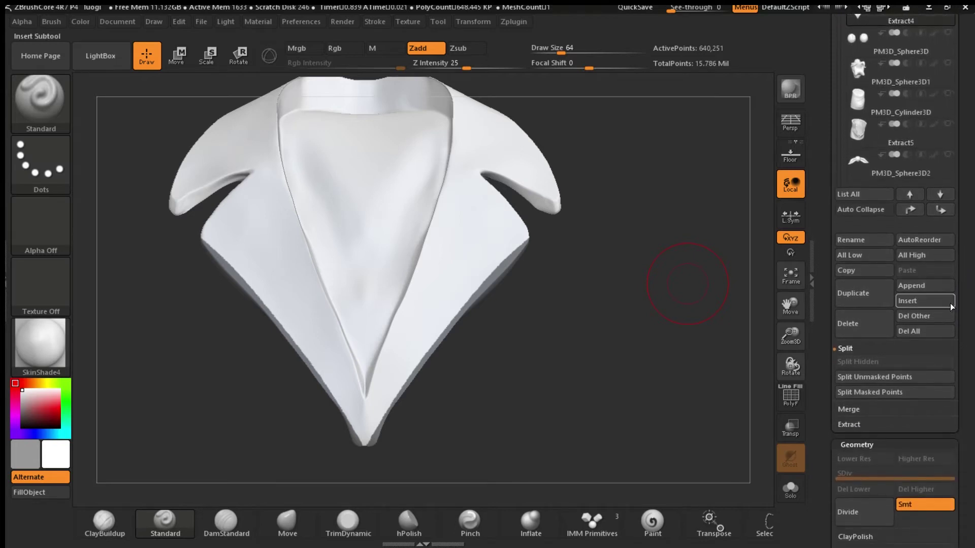
click(885, 392)
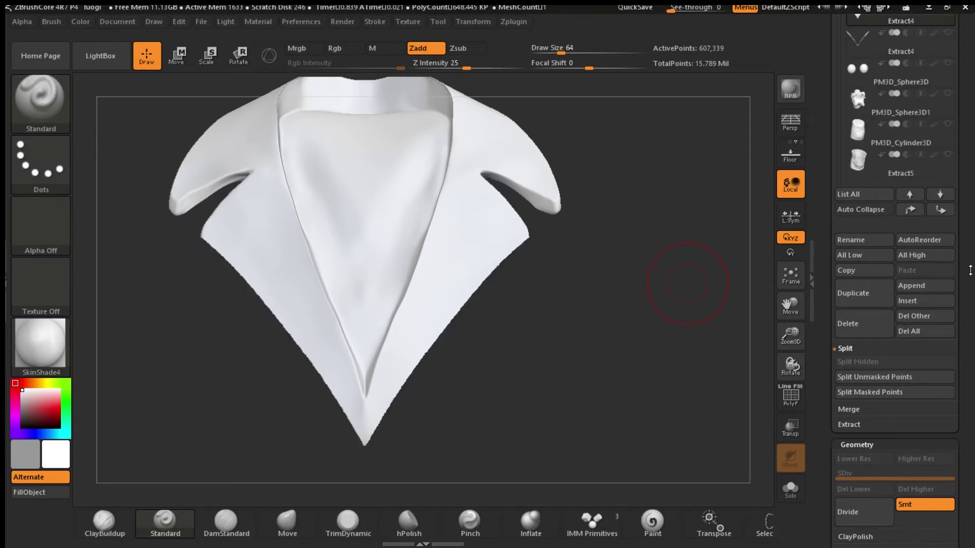
- Make the split-off strip of lapel edges the active subtool, show all subtools and delete the strip
drag(969, 273, 968, 344)
click(864, 281)
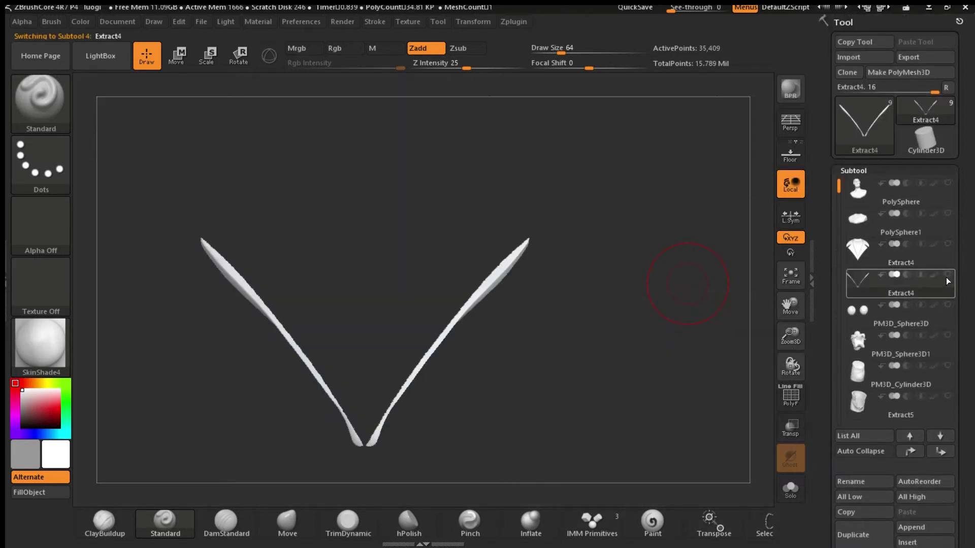
click(947, 276)
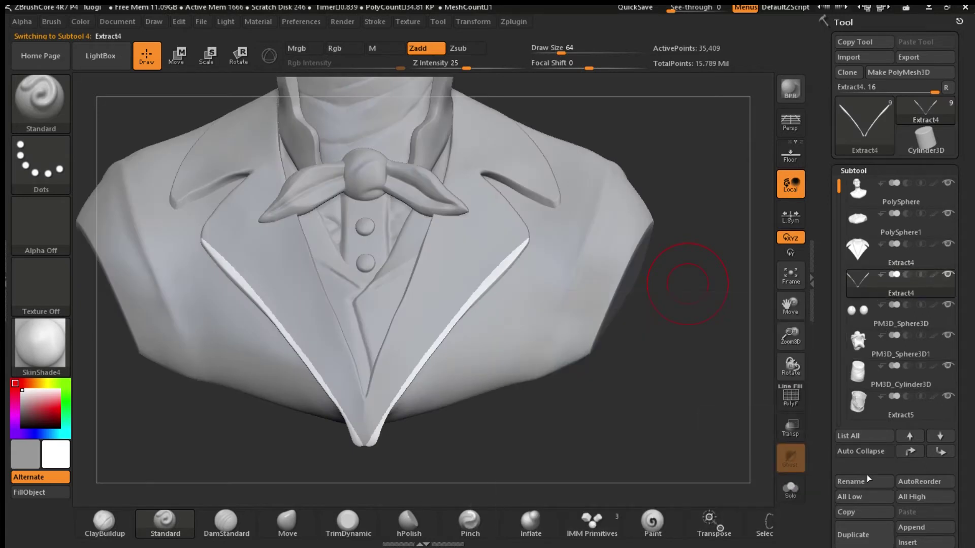
drag(966, 398, 969, 284)
click(869, 448)
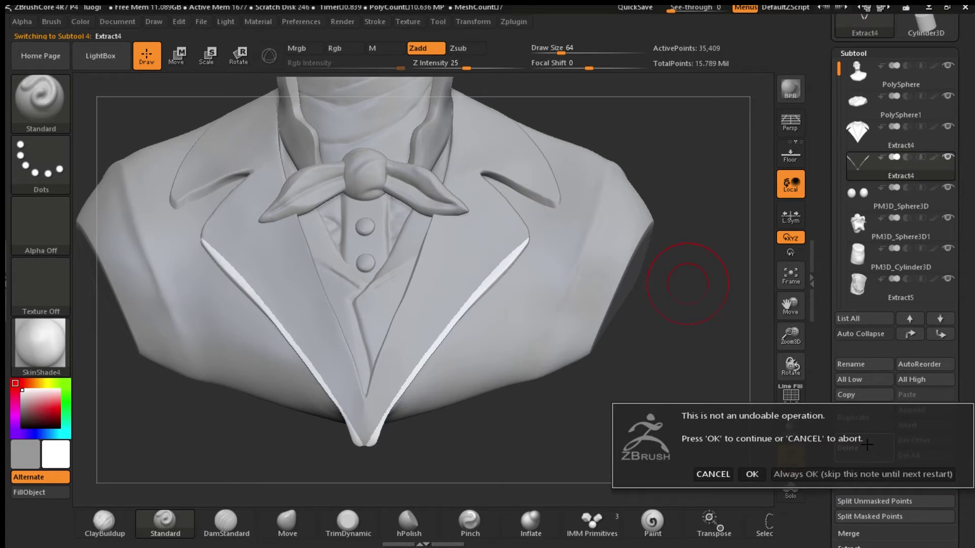
click(752, 474)
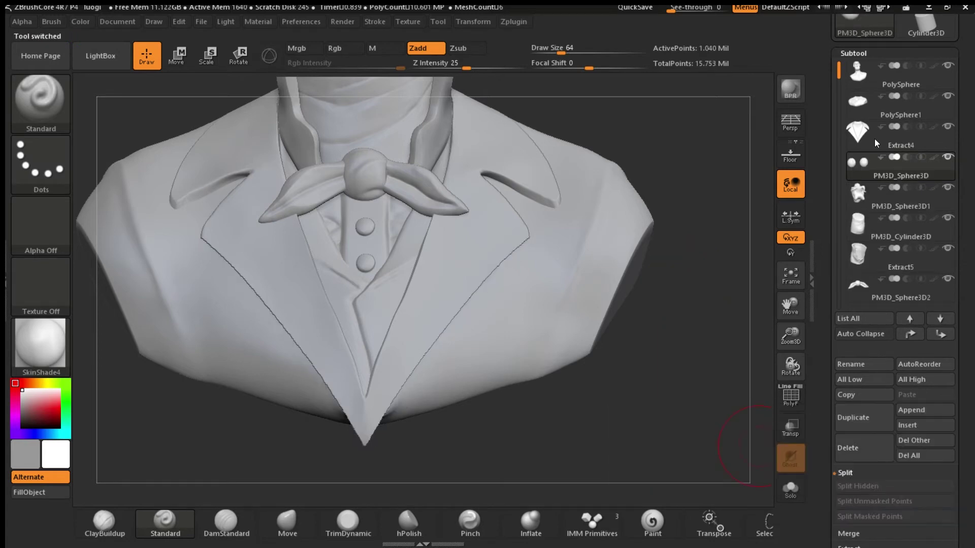
- Make the Extract4 collar active again, show only that subtool and face it from the front
drag(968, 159, 968, 219)
click(901, 205)
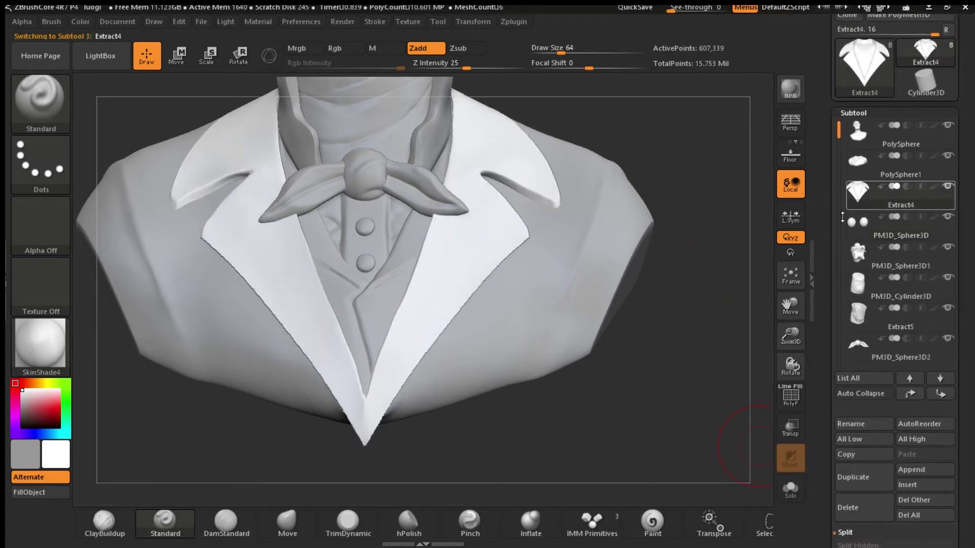
click(947, 186)
drag(690, 344, 640, 311)
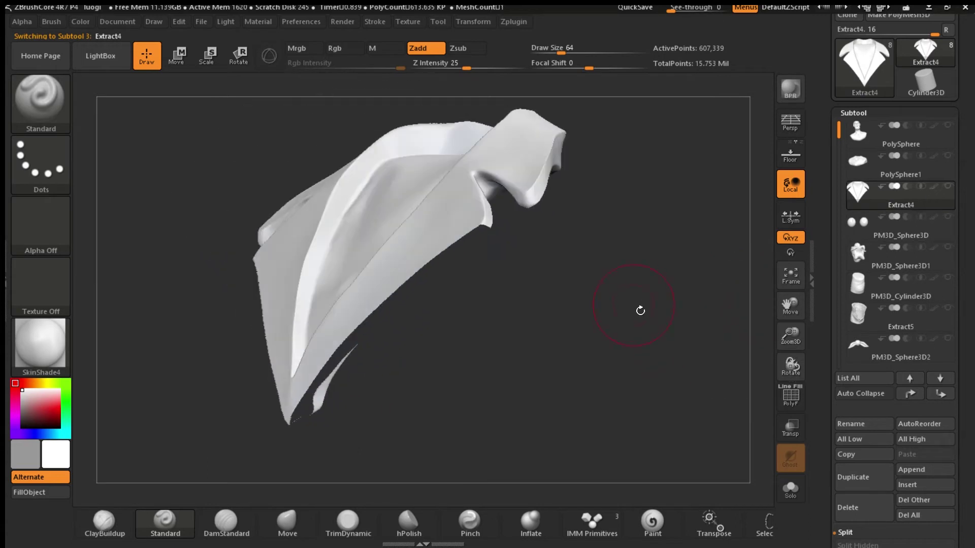
shift+drag(307, 445, 551, 382)
- Turn on Polish for DynaMesh and remesh the trimmed collar to close its cut edges
drag(962, 278, 974, 155)
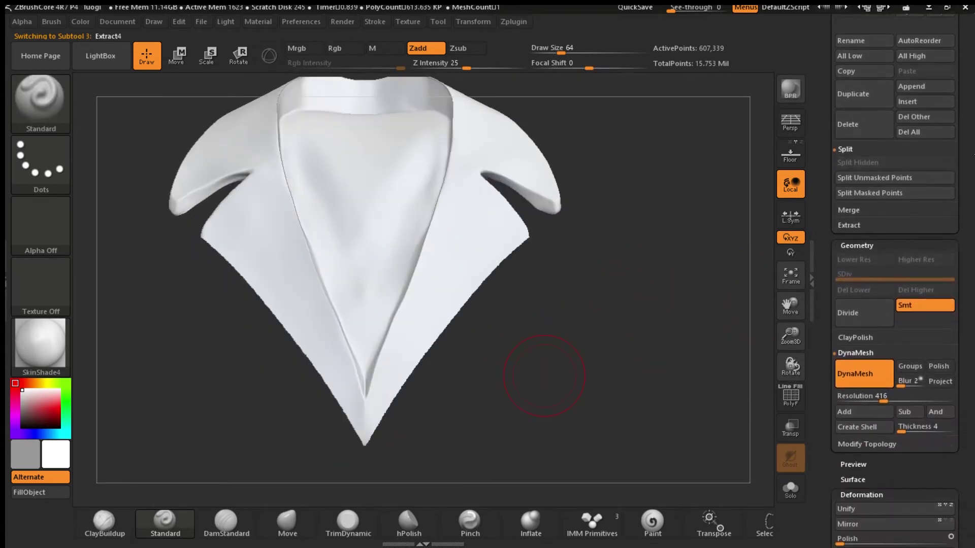
click(943, 367)
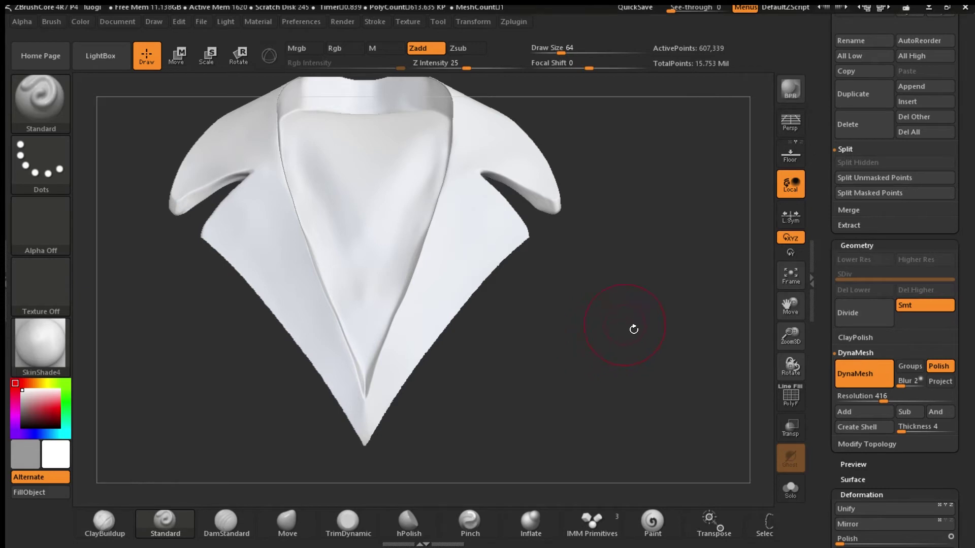
key(ctrl)
ctrl+drag(698, 237, 533, 432)
mouse_move(605, 391)
ctrl+mouse_down()
mouse_move(600, 402)
mouse_move(589, 340)
mouse_move(623, 294)
mouse_move(647, 398)
ctrl+mouse_up()
- Smooth the cut outer edge of the lapel from its corner down to the lower tip
alt+drag(529, 261, 620, 282)
drag(343, 481, 370, 315)
key(shift)
mouse_move(517, 155)
shift+mouse_down()
mouse_move(303, 367)
mouse_move(527, 144)
mouse_move(301, 380)
shift+mouse_up()
shift+drag(478, 262, 494, 283)
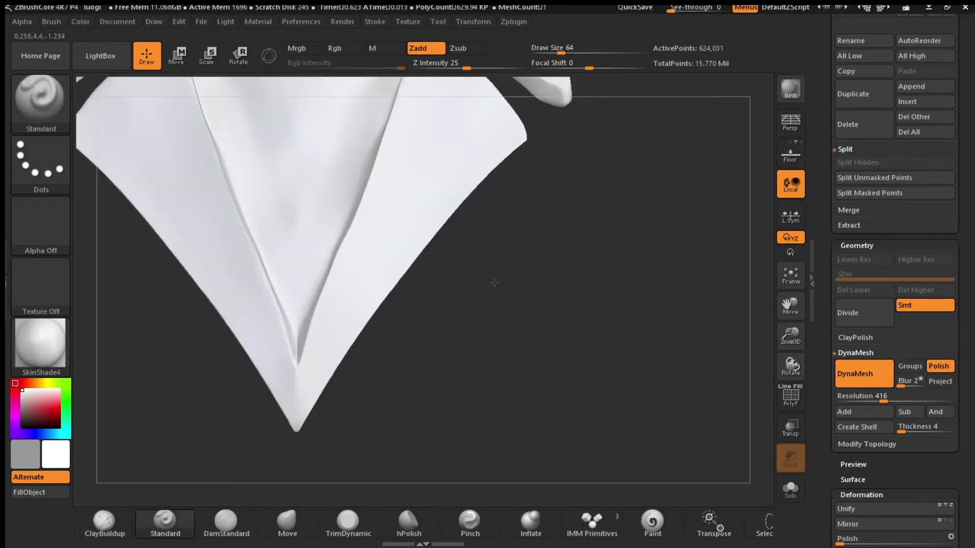
drag(588, 148, 557, 247)
mouse_move(523, 203)
shift+mouse_down()
mouse_move(487, 226)
mouse_move(521, 205)
mouse_move(355, 381)
mouse_move(503, 304)
shift+mouse_up()
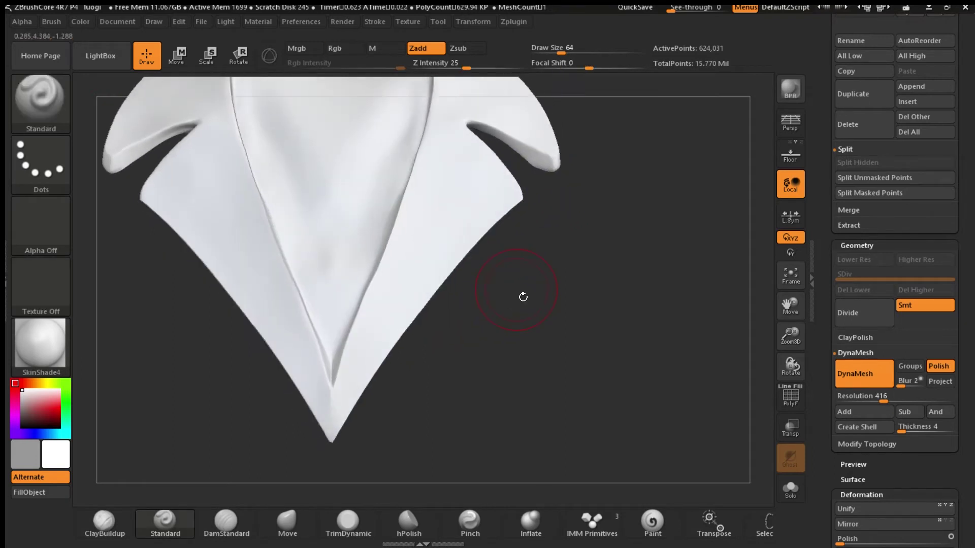
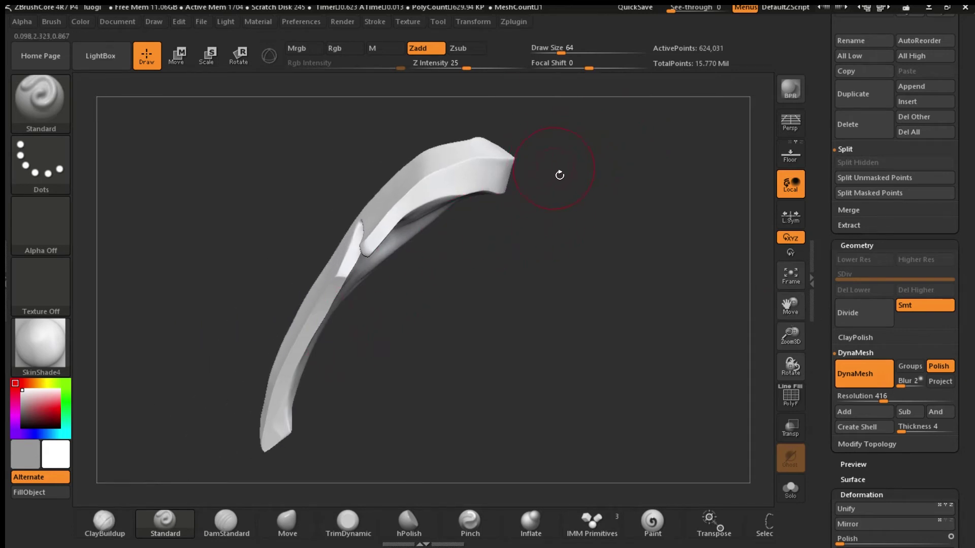
- From the side, mask the collar's inner thickness with a curve along its length and split off the masked points
key(ctrl)
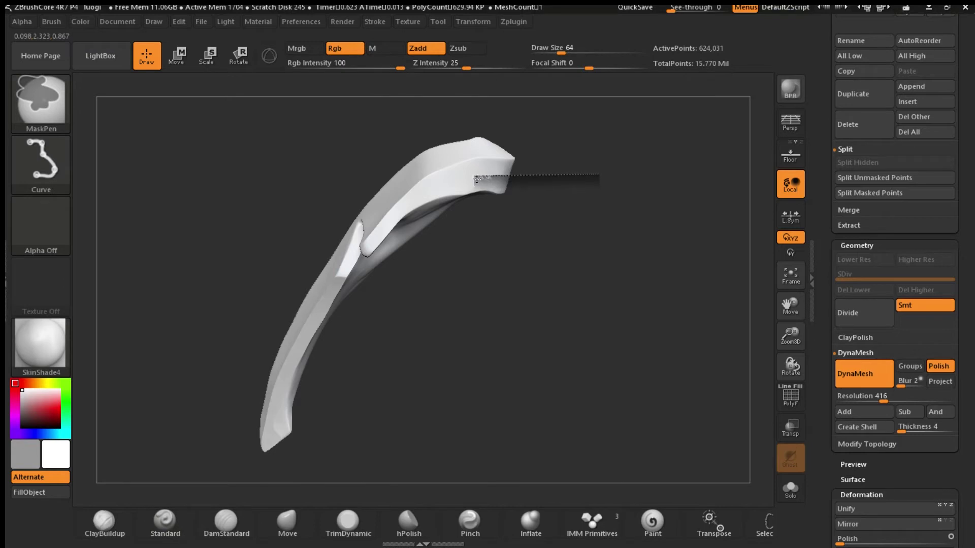
mouse_move(471, 179)
ctrl+mouse_down()
mouse_move(356, 273)
mouse_move(290, 416)
mouse_move(278, 482)
ctrl+mouse_up()
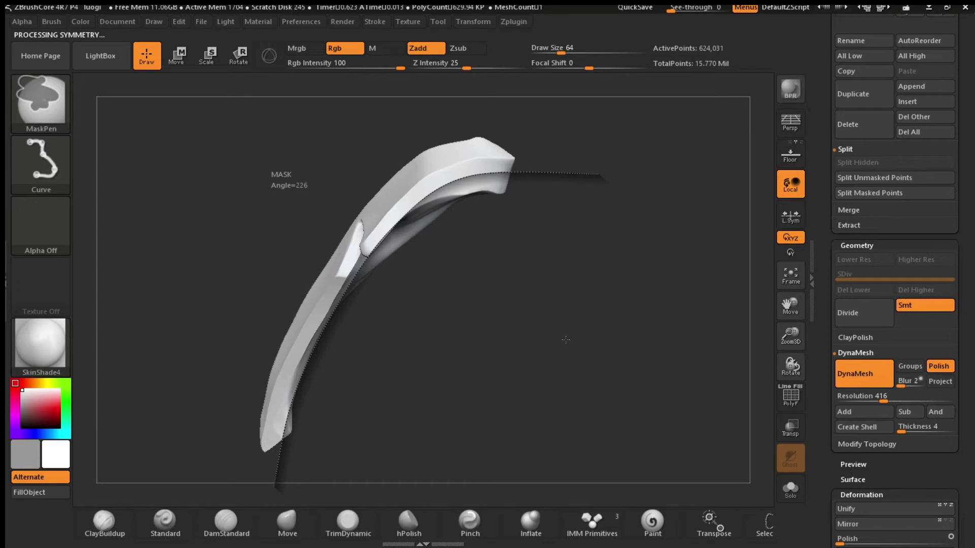
mouse_move(571, 346)
mouse_down()
mouse_move(543, 250)
mouse_move(548, 338)
mouse_move(585, 149)
mouse_up()
scroll(954, 305, up, 5)
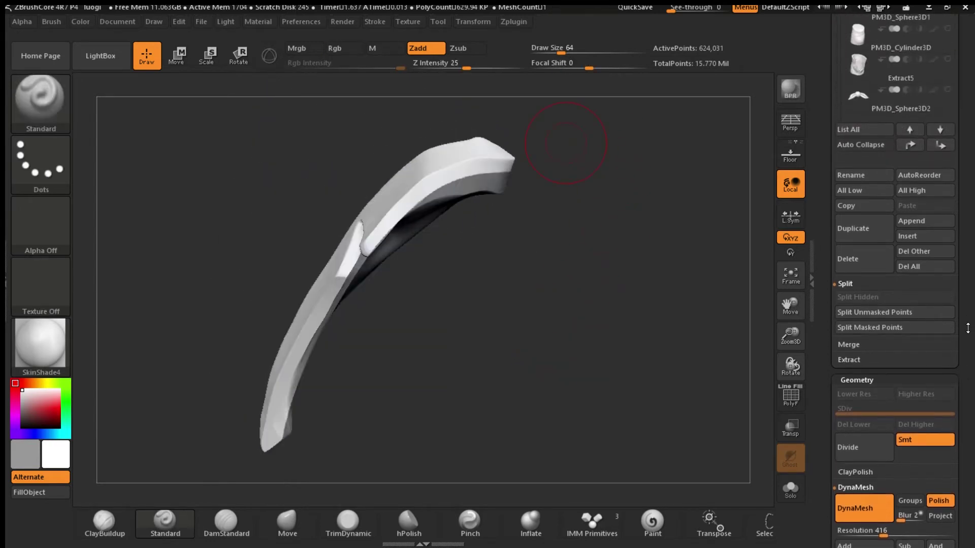
click(902, 372)
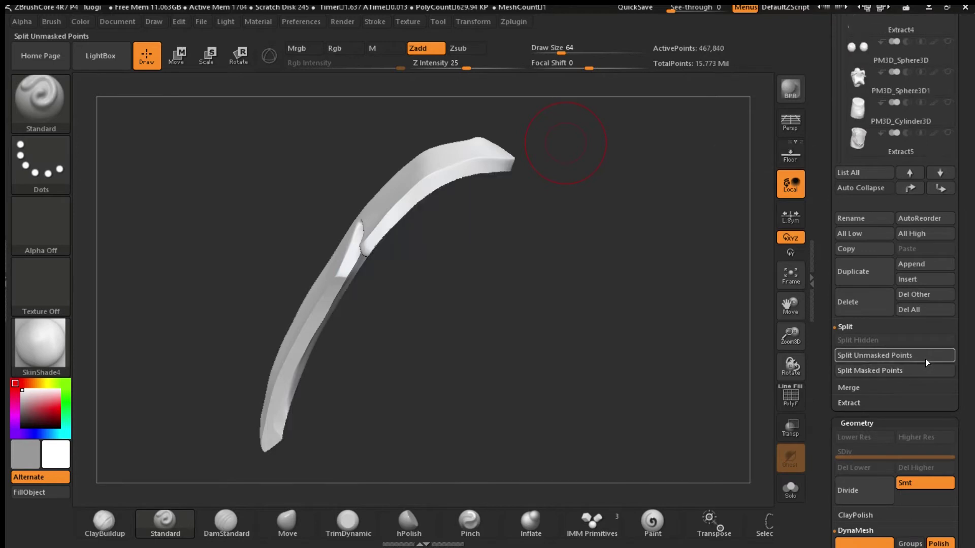
- Update the thinned collar's DynaMesh and check its closed inner side
scroll(963, 190, up, 5)
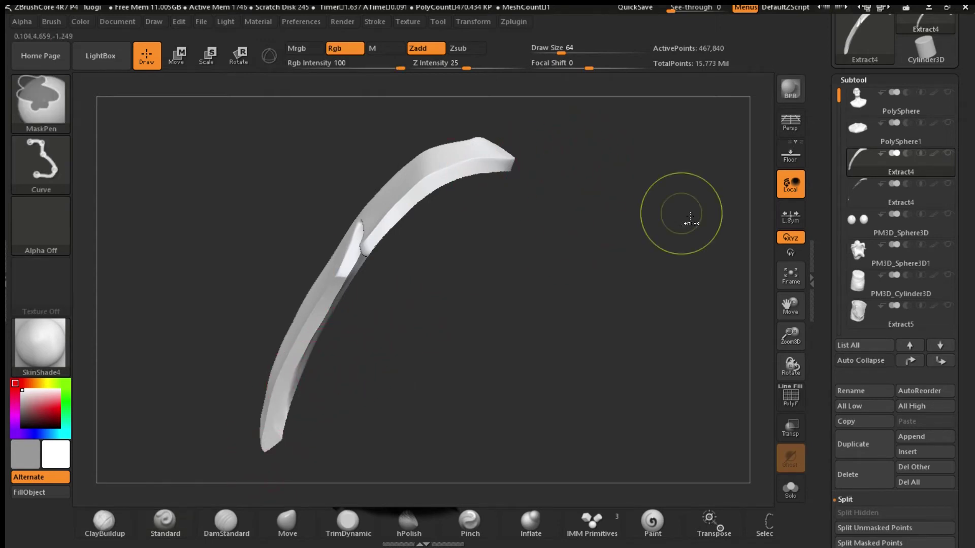
ctrl+drag(703, 201, 541, 386)
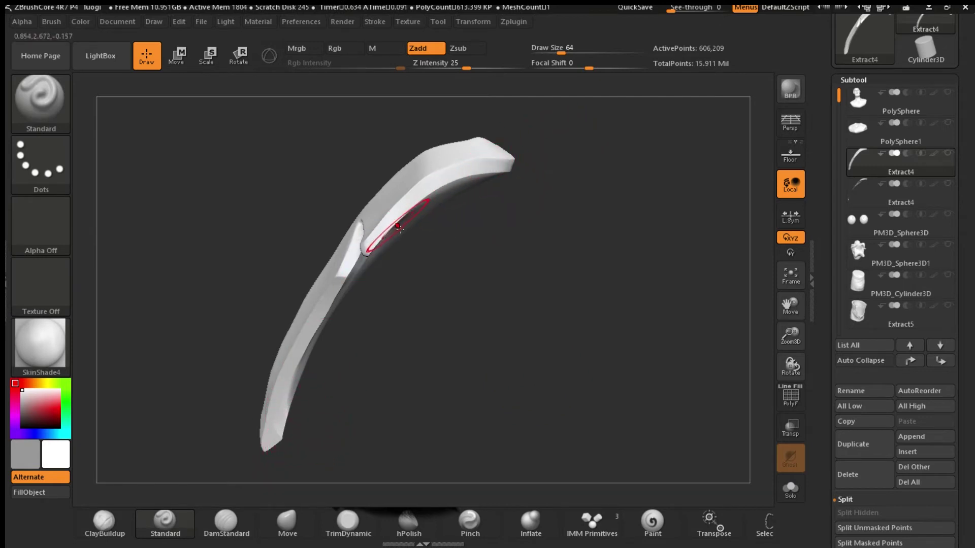
drag(540, 240, 372, 296)
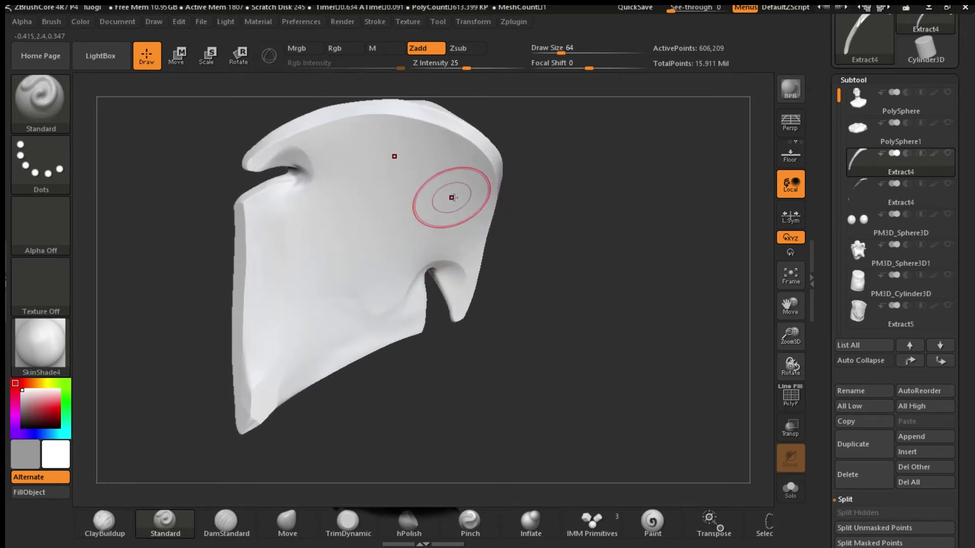
drag(531, 240, 603, 311)
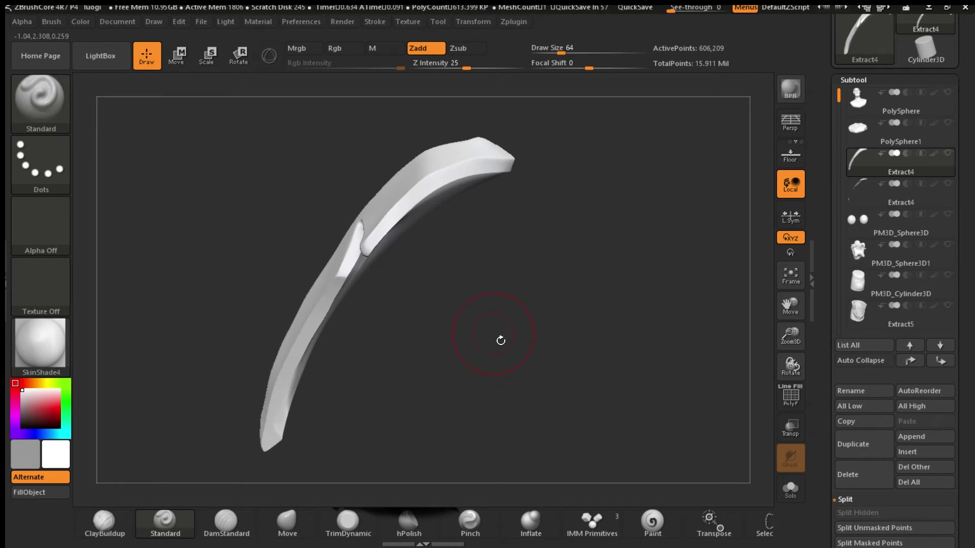
- Smooth the inner surface of the collar around the lapel and toward its lower tip
drag(533, 283, 498, 222)
key(shift)
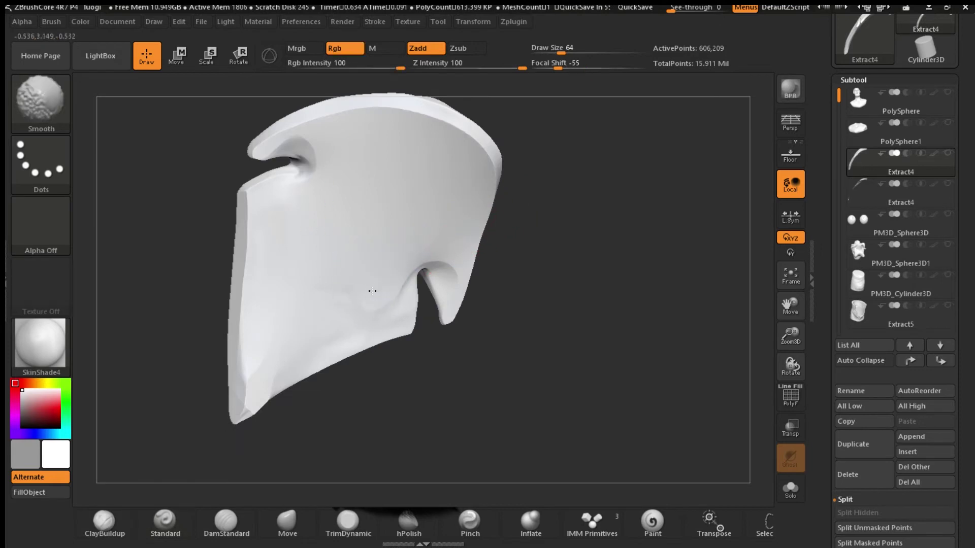
shift+drag(337, 292, 304, 257)
shift+drag(287, 335, 269, 399)
drag(537, 241, 590, 288)
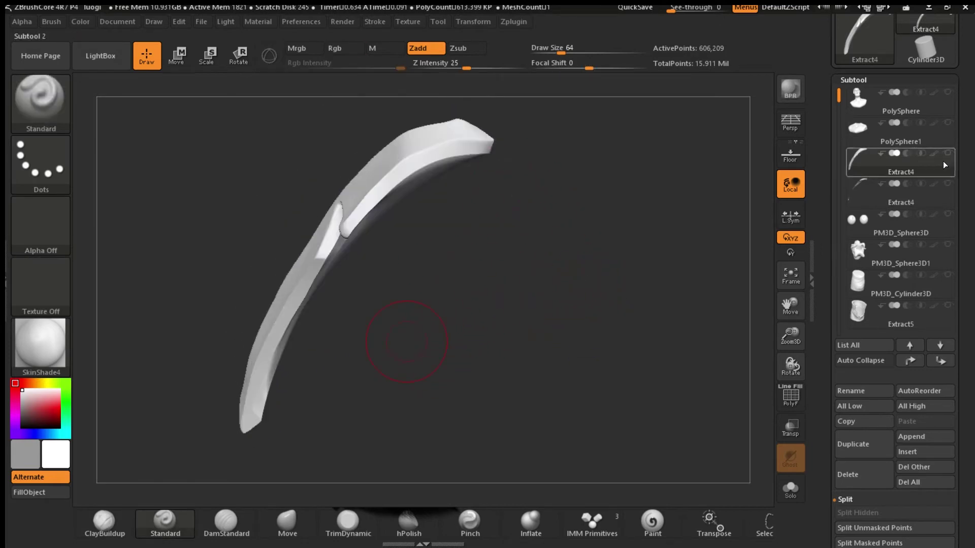
- Compare the split-off inner piece with the thinned collar, viewed alone and in place on the full bust
click(865, 197)
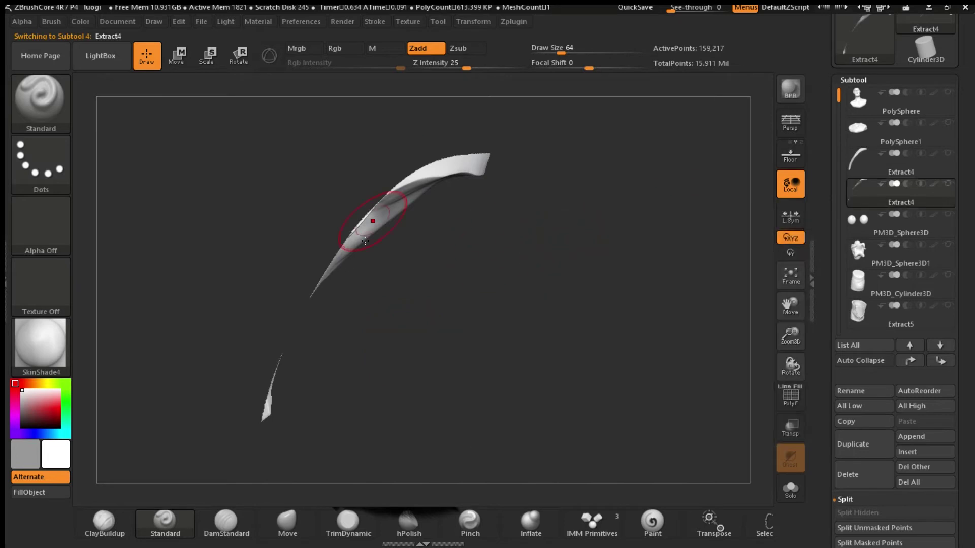
click(869, 172)
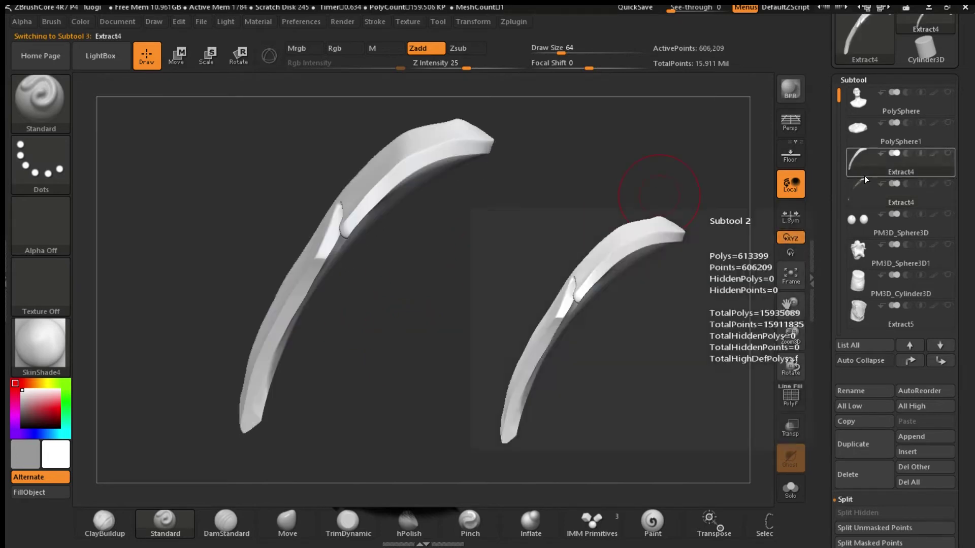
click(947, 153)
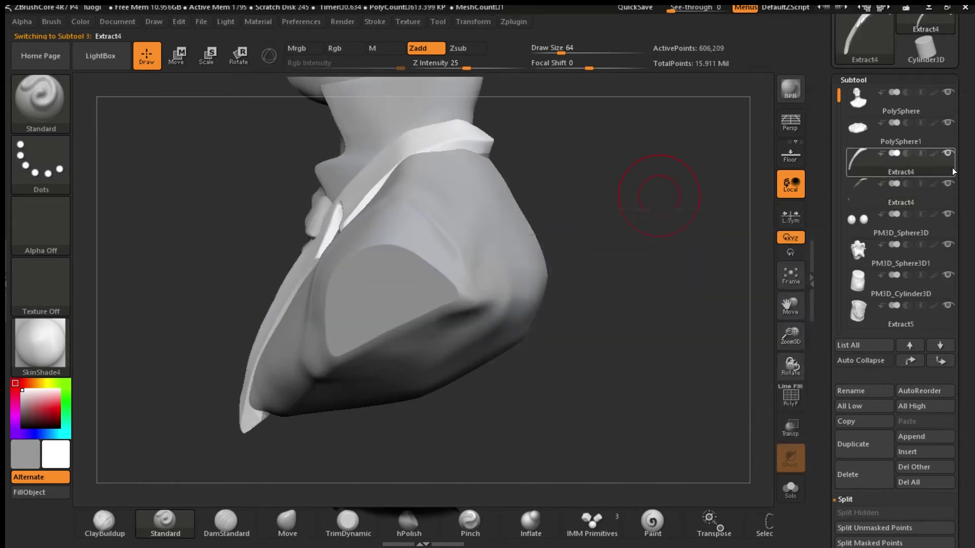
click(947, 154)
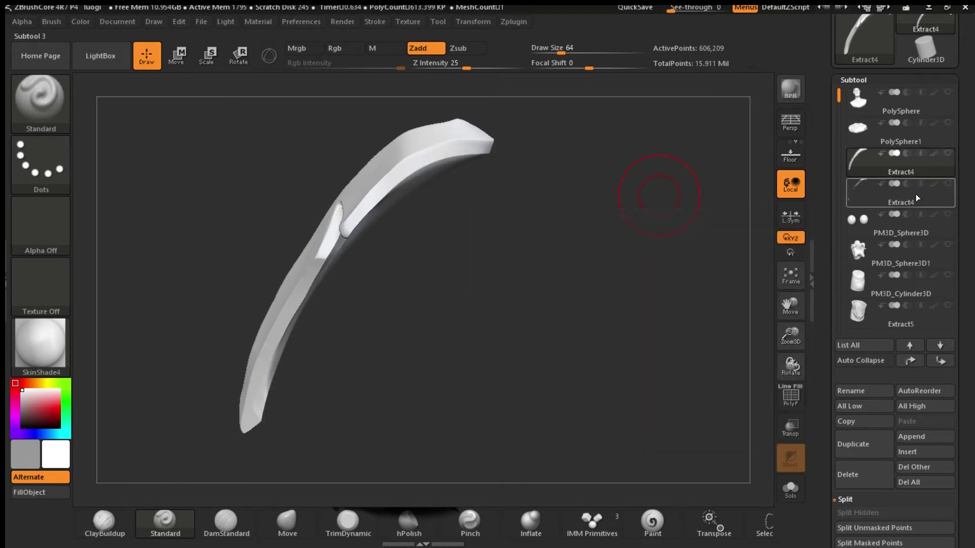
mouse_move(915, 193)
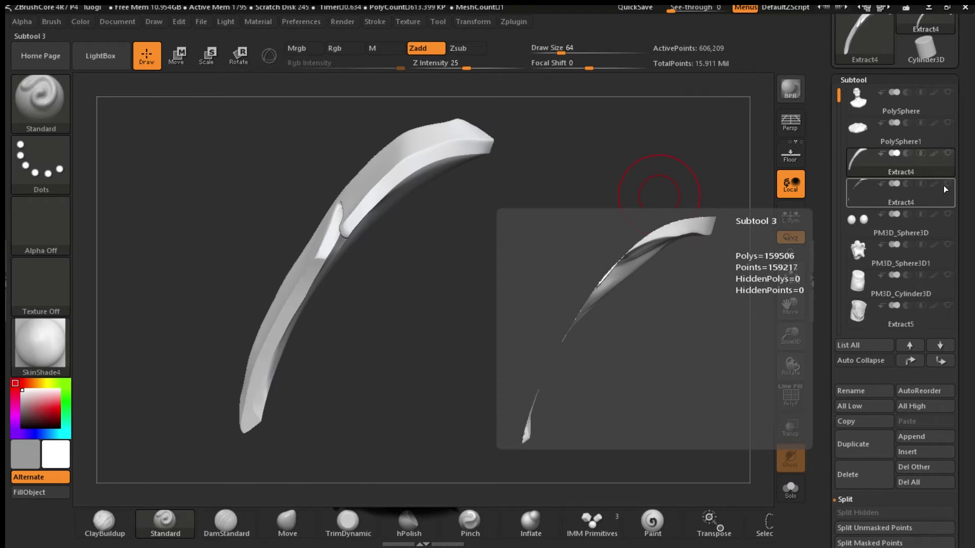
- Delete the split-off inner collar piece and bring the thinned collar back into view
click(868, 196)
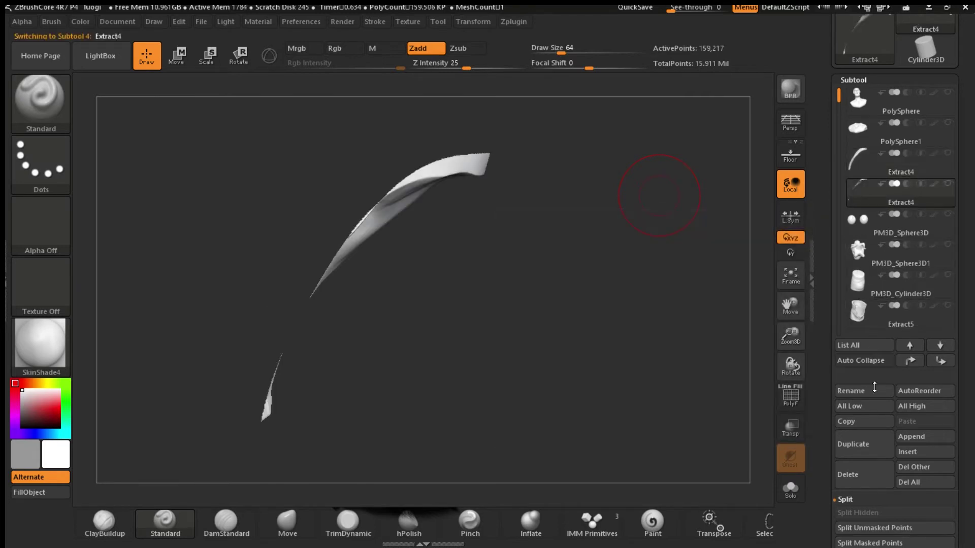
click(866, 473)
click(752, 500)
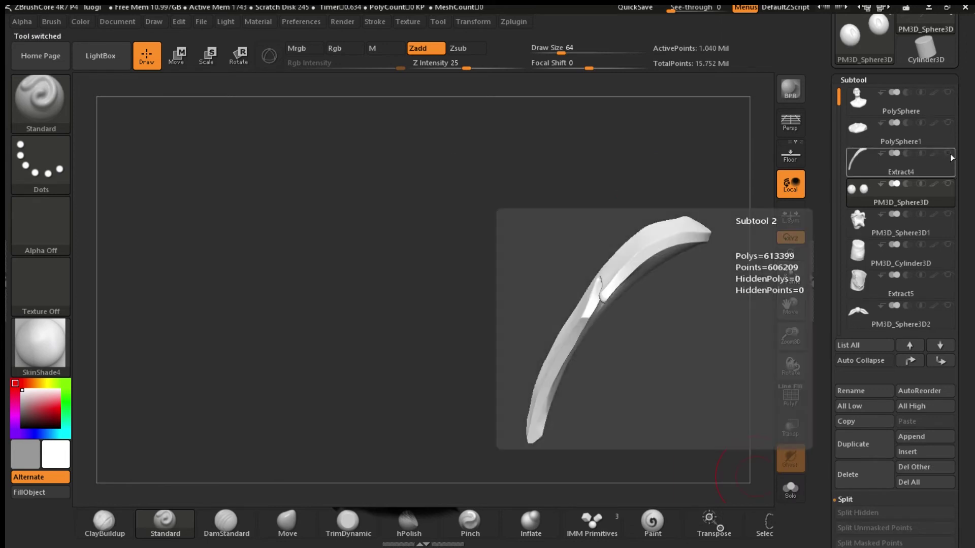
click(948, 153)
drag(665, 299, 676, 322)
drag(795, 312, 815, 365)
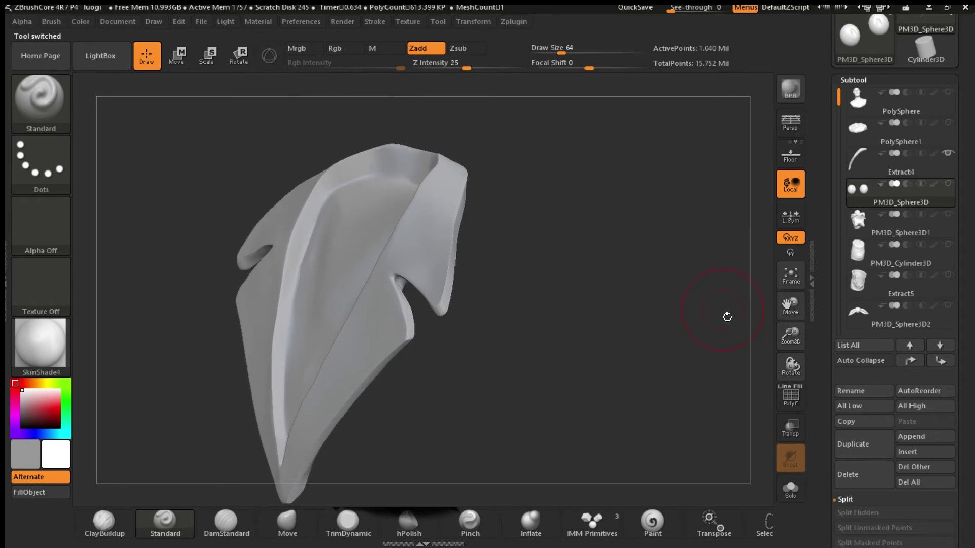
drag(726, 316, 712, 381)
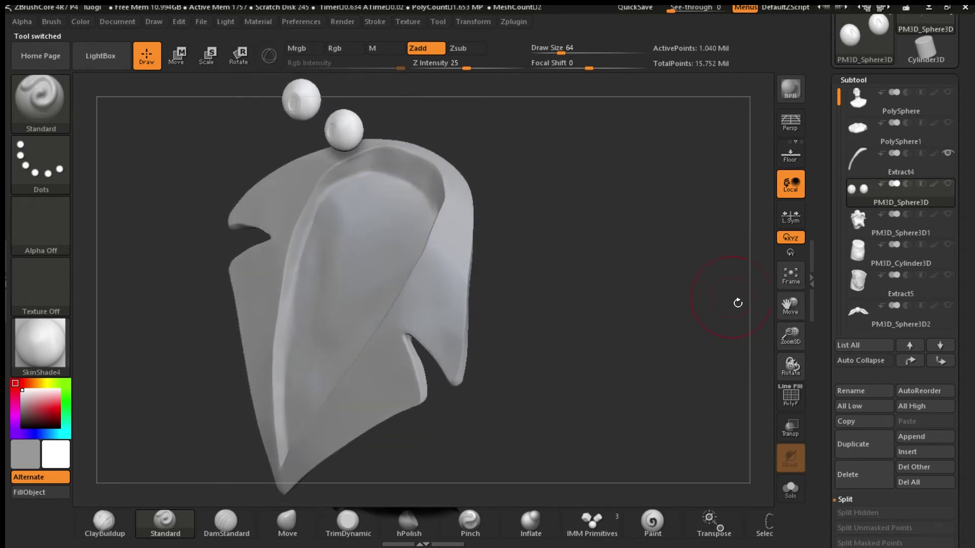
drag(623, 289, 626, 321)
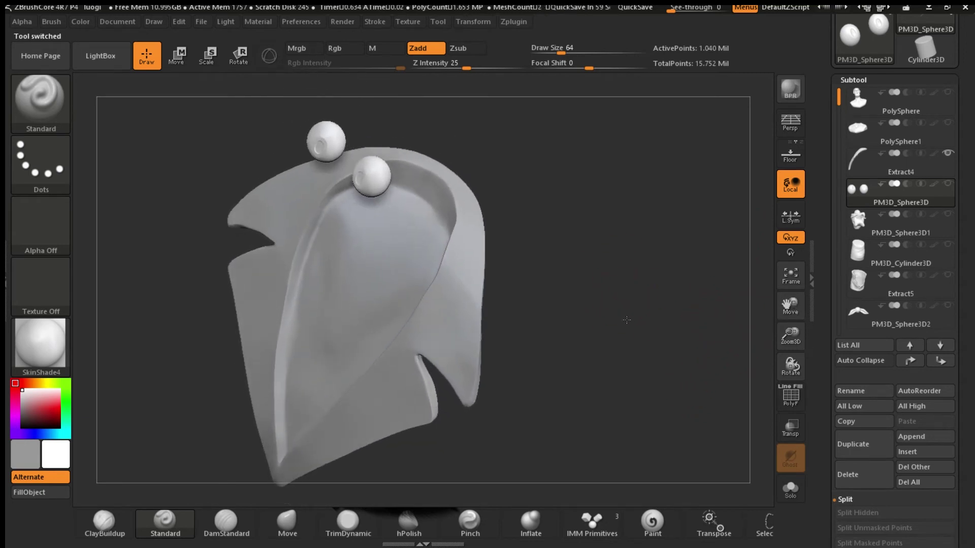
ctrl+shift+drag(462, 146, 486, 202)
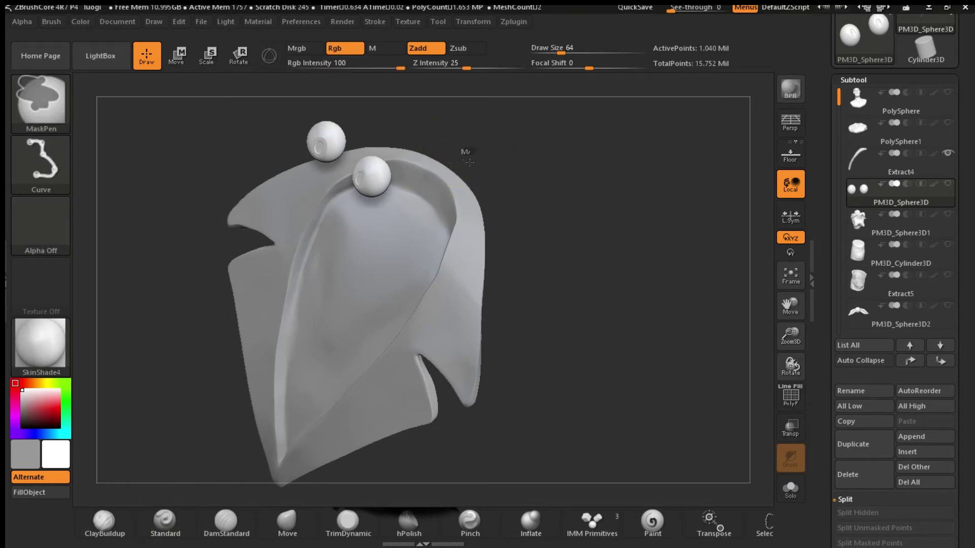
mouse_move(465, 153)
ctrl+mouse_down()
mouse_move(486, 218)
mouse_move(467, 421)
mouse_move(538, 326)
mouse_move(549, 224)
ctrl+mouse_up()
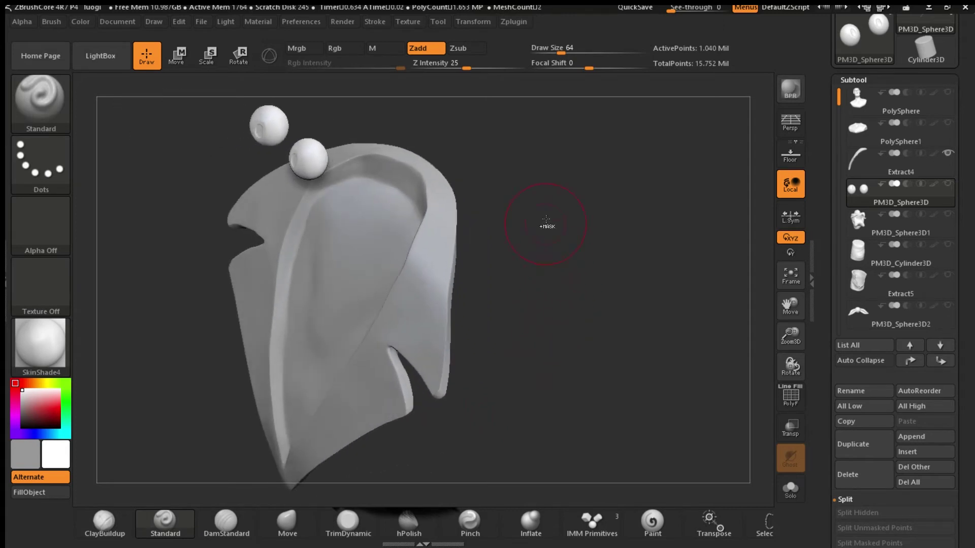
mouse_move(435, 139)
ctrl+mouse_down()
mouse_move(459, 180)
mouse_move(437, 388)
mouse_move(424, 418)
ctrl+mouse_up()
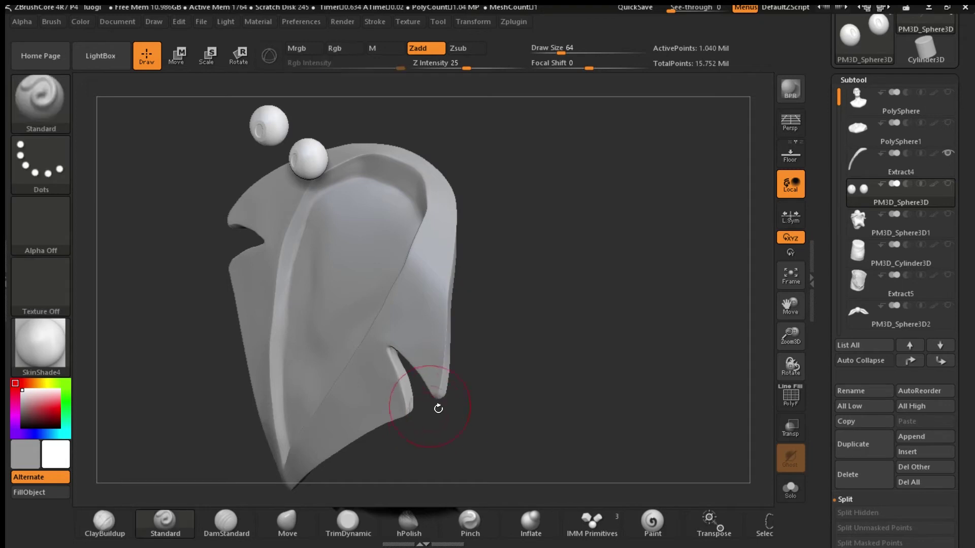
- Make the collar the active subtool, curve-mask along its outer shoulder edge, and split that thin edge strip off
click(864, 160)
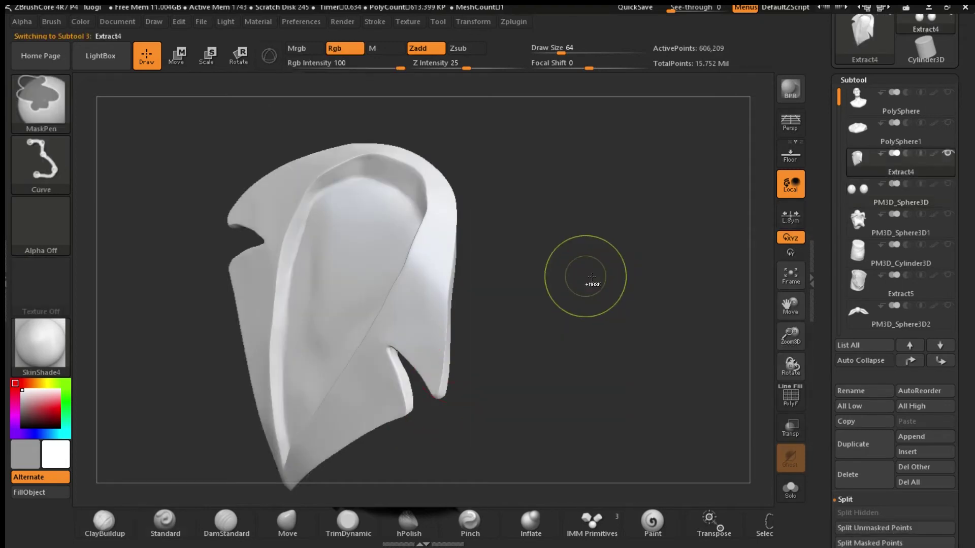
mouse_move(585, 292)
ctrl+mouse_down()
mouse_move(580, 367)
mouse_move(580, 355)
ctrl+mouse_up()
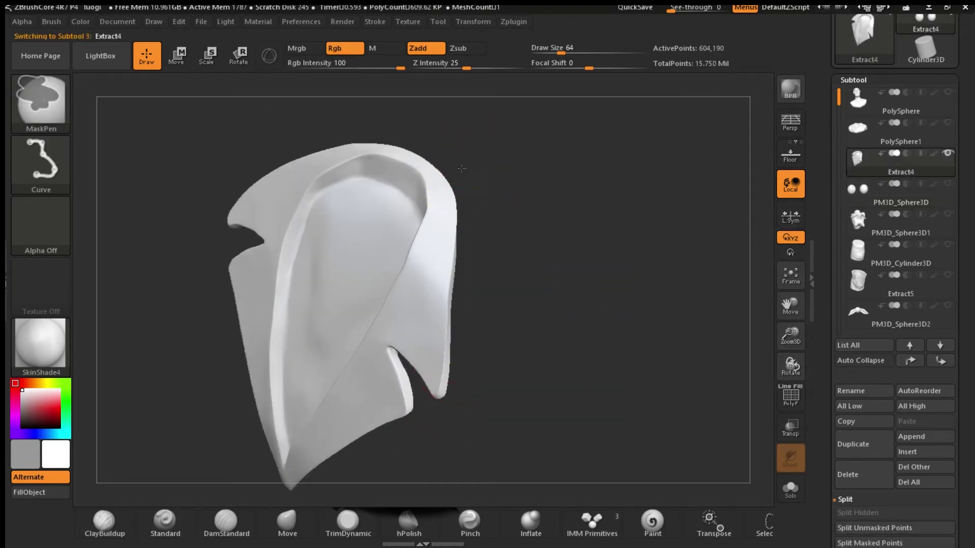
ctrl+drag(459, 238, 424, 449)
mouse_move(570, 353)
mouse_down()
mouse_move(517, 295)
mouse_move(591, 308)
mouse_move(631, 295)
mouse_move(576, 303)
mouse_move(678, 352)
mouse_up()
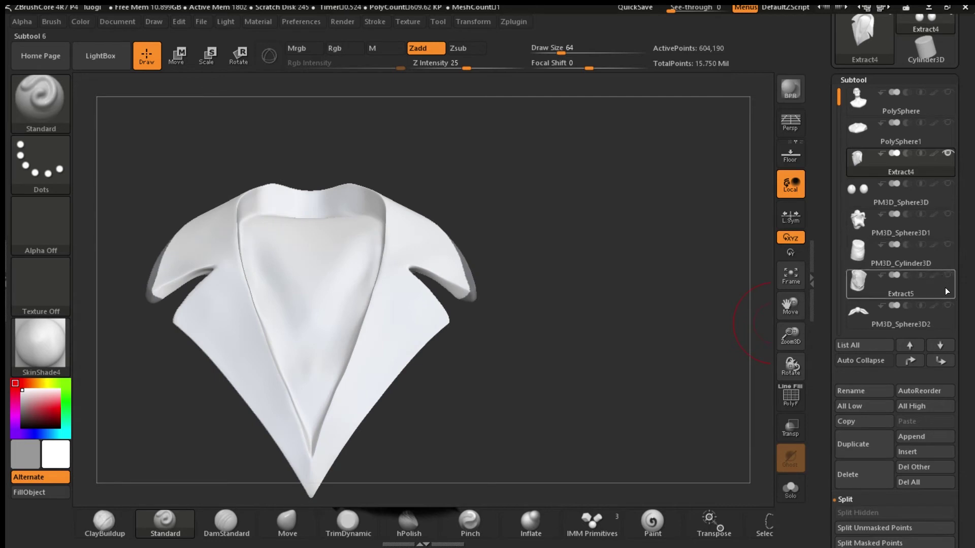
scroll(949, 314, down, 3)
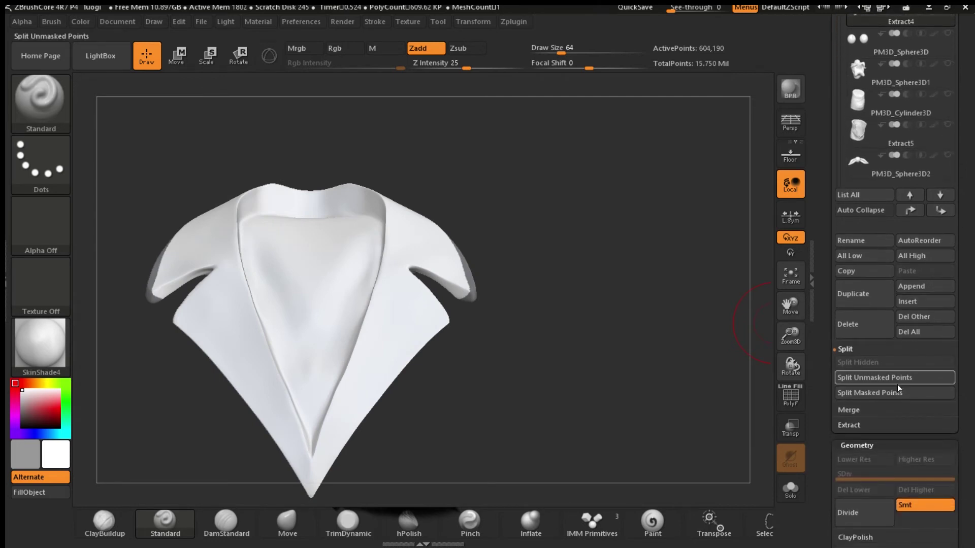
click(882, 376)
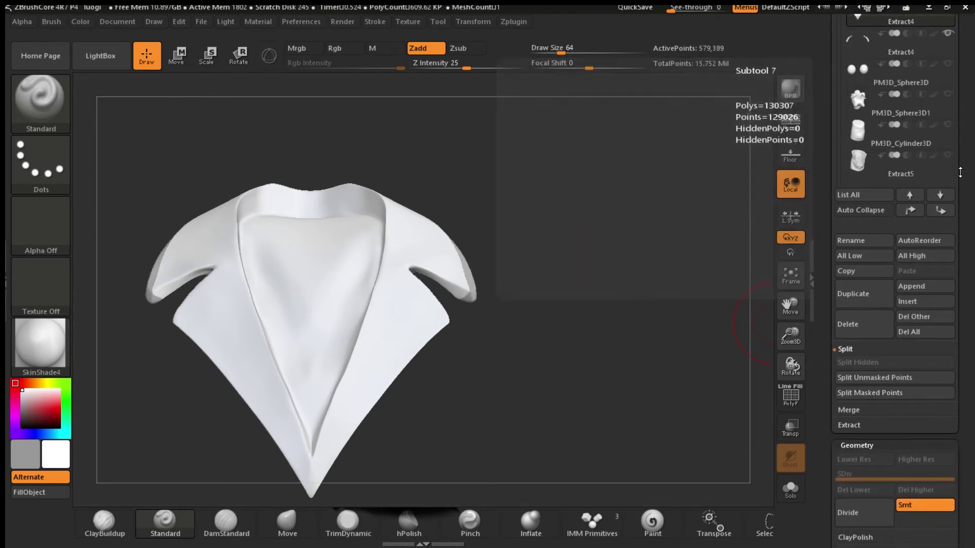
- Update the trimmed collar's DynaMesh and smooth the freshly cut outer edge of the collar flap
scroll(954, 175, up, 3)
mouse_move(650, 317)
mouse_down()
mouse_move(609, 332)
mouse_move(653, 250)
mouse_move(599, 354)
mouse_move(613, 346)
mouse_move(662, 374)
mouse_move(668, 361)
mouse_move(600, 346)
mouse_up()
mouse_move(507, 246)
mouse_down()
mouse_move(542, 230)
mouse_move(520, 196)
mouse_up()
shift+drag(424, 270, 463, 199)
shift+drag(400, 297, 416, 278)
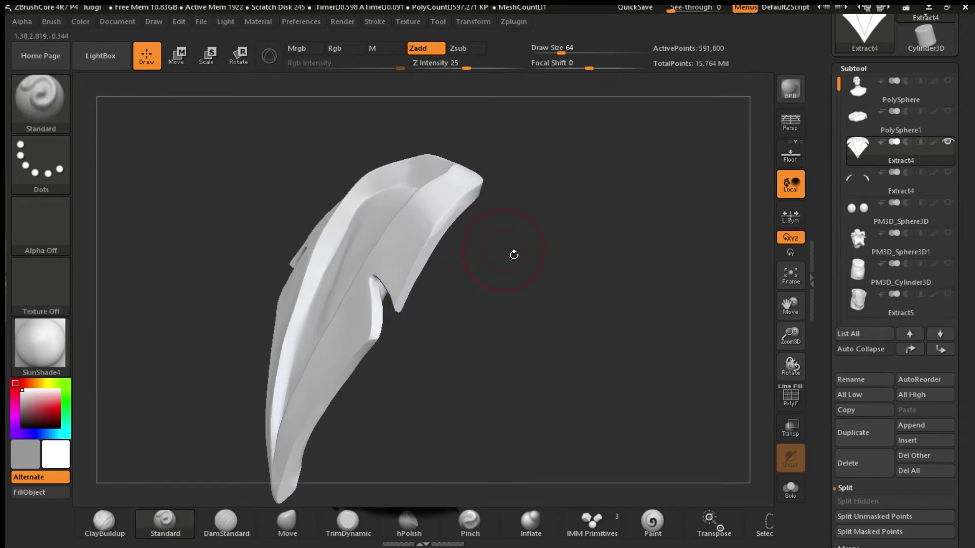
- Apply the MatCap Gray material and choose the hPolish brush with draw size 37 and focal shift -36
drag(513, 252, 439, 248)
mouse_move(791, 336)
mouse_down()
mouse_move(806, 379)
mouse_move(729, 381)
mouse_move(707, 370)
mouse_up()
click(40, 345)
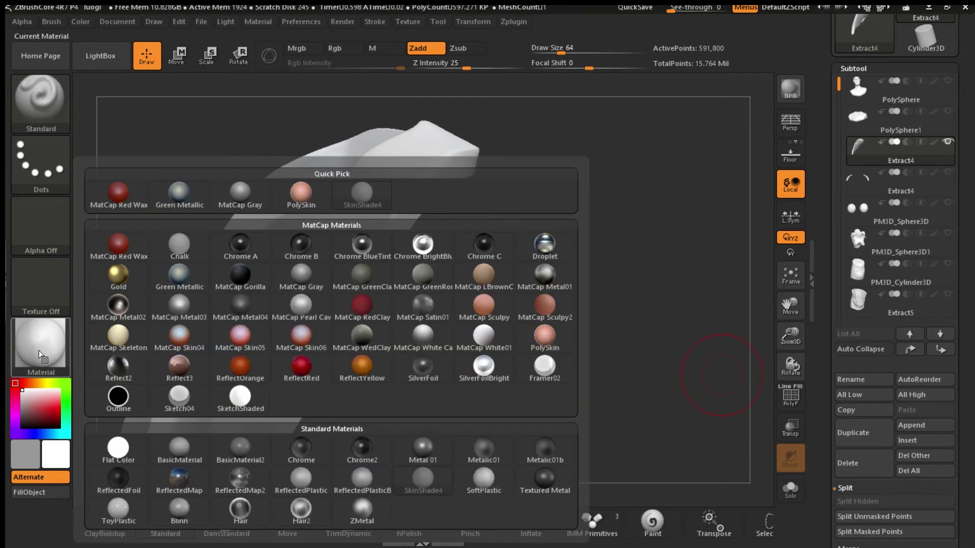
click(240, 193)
click(44, 110)
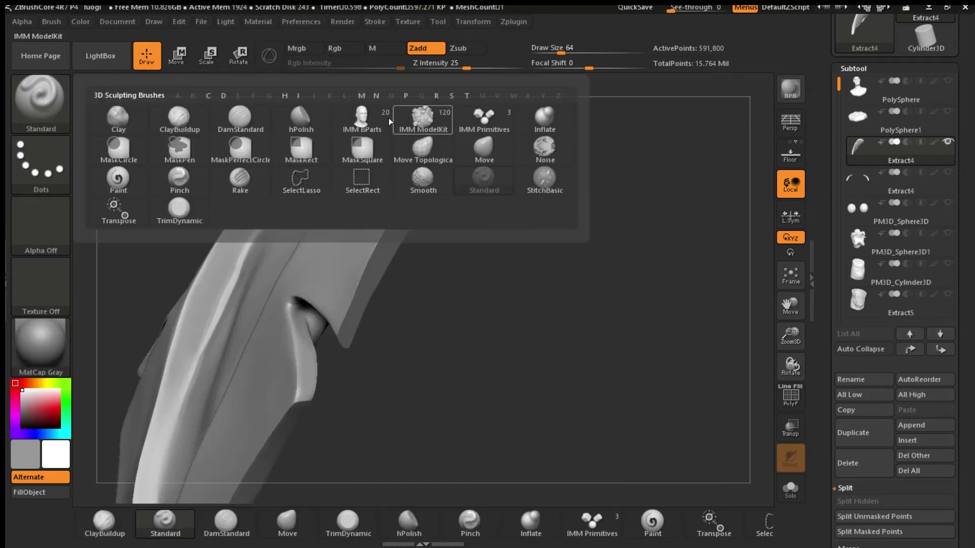
click(301, 117)
mouse_move(589, 66)
mouse_down()
mouse_move(567, 69)
mouse_move(558, 53)
mouse_up()
- Set the draw size to 54 and polish the collar flap's outer side face flat along its length
drag(563, 130, 389, 242)
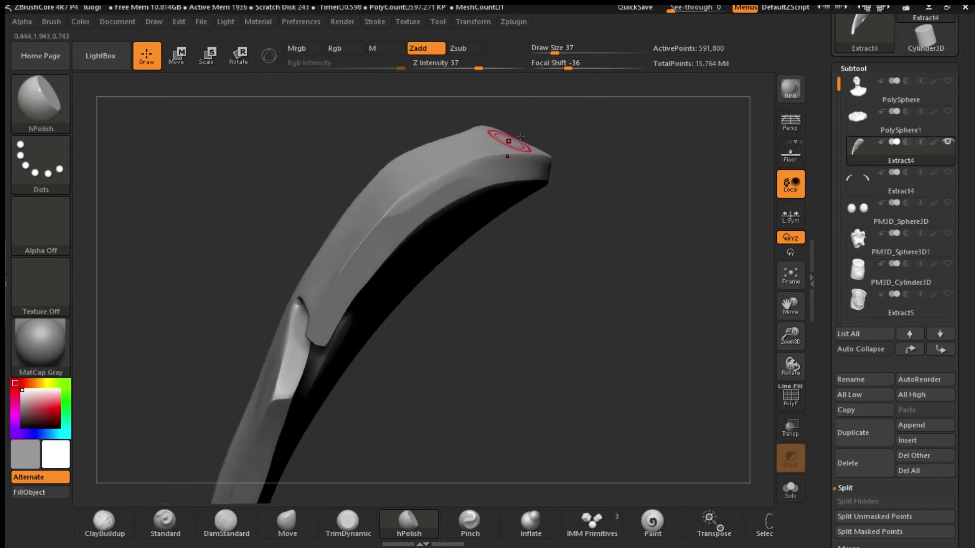
drag(552, 52, 559, 53)
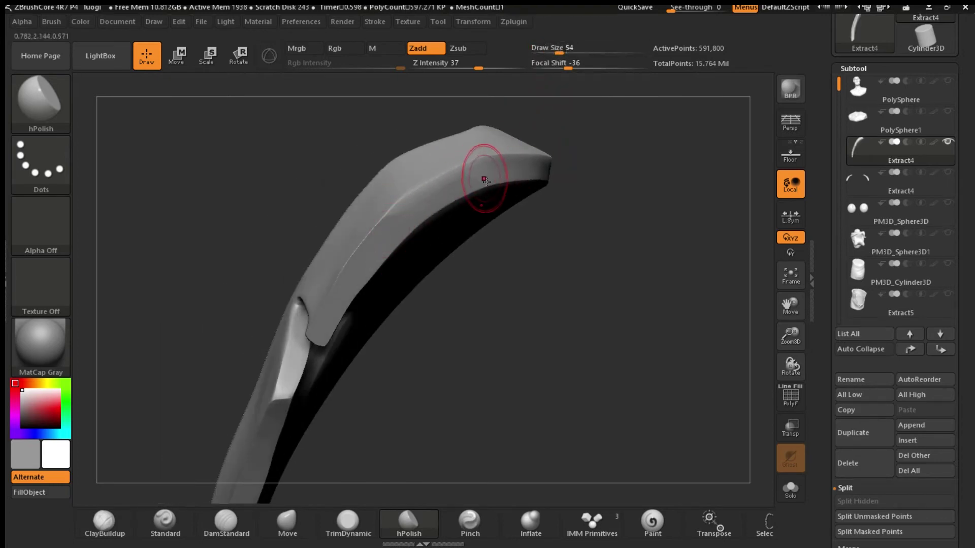
drag(470, 182, 396, 218)
drag(492, 168, 387, 227)
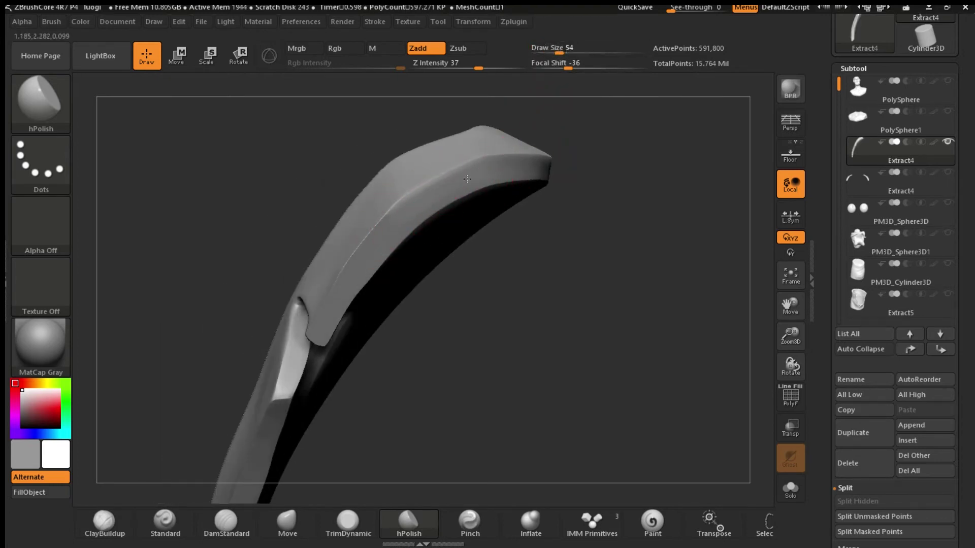
drag(470, 183, 364, 263)
- Smooth the collar flap's outer edge down to its pointed tip beside the lapel notch
drag(556, 142, 578, 204)
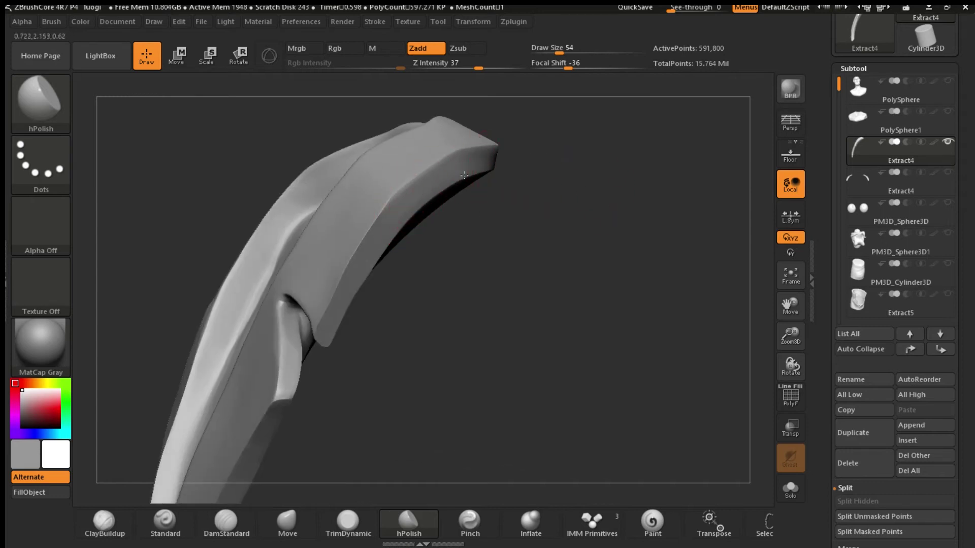
shift+drag(370, 270, 339, 318)
drag(399, 287, 427, 282)
shift+drag(392, 250, 370, 311)
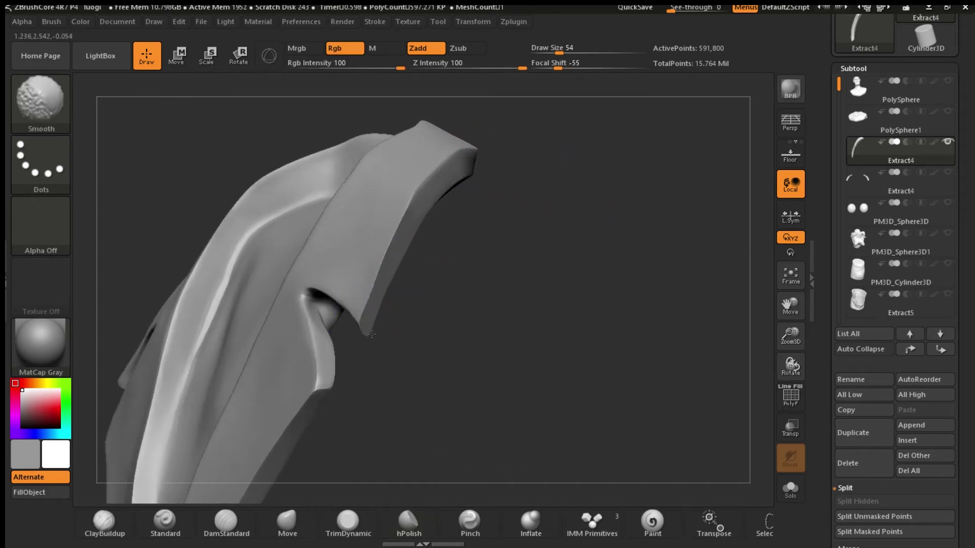
mouse_move(461, 289)
mouse_down()
mouse_move(441, 216)
mouse_move(414, 322)
mouse_move(422, 327)
mouse_up()
shift+drag(342, 303, 372, 332)
drag(406, 325, 459, 325)
- Try to mask the lapel notch with a curve traced from the collar tip around the notch to the lapel corner
drag(790, 333, 788, 287)
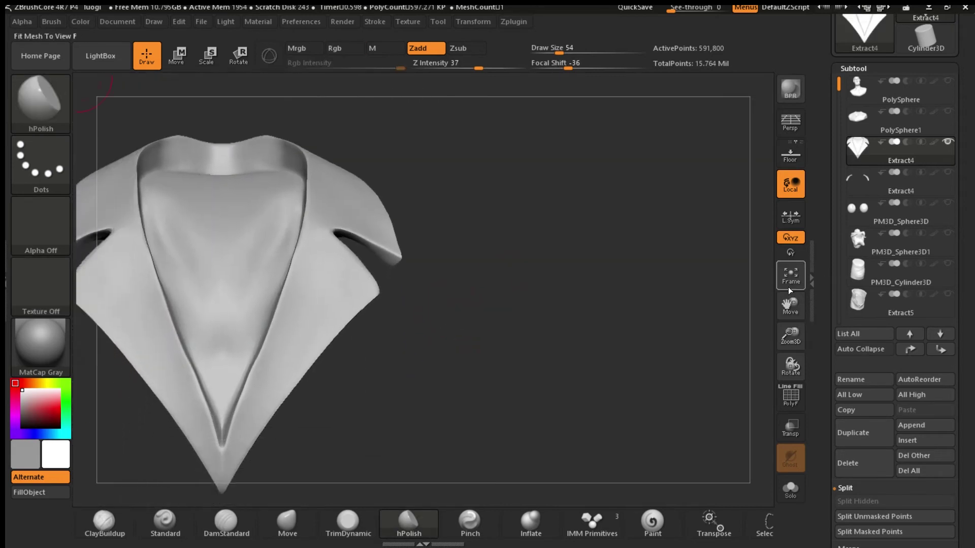
mouse_move(731, 325)
mouse_down()
mouse_move(677, 403)
mouse_move(692, 387)
mouse_move(676, 393)
mouse_up()
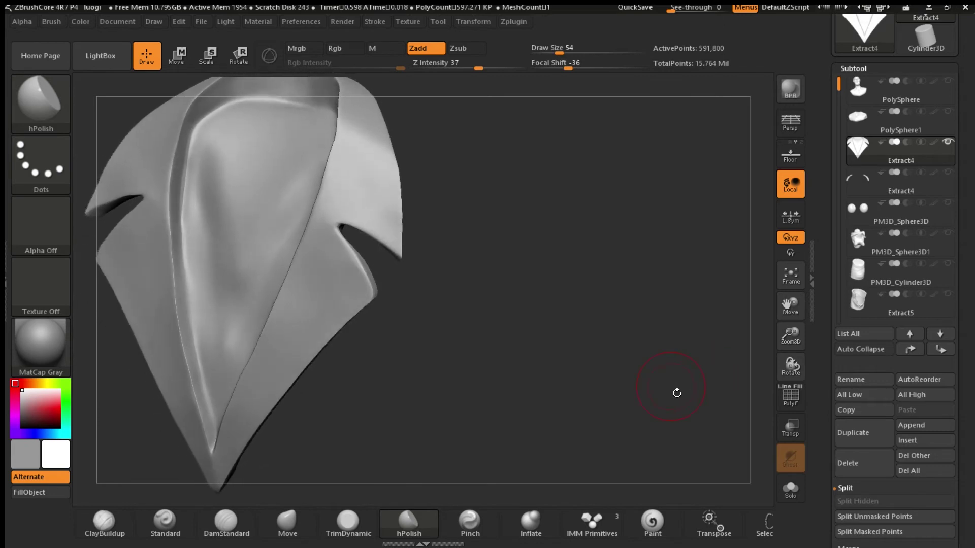
drag(790, 304, 821, 322)
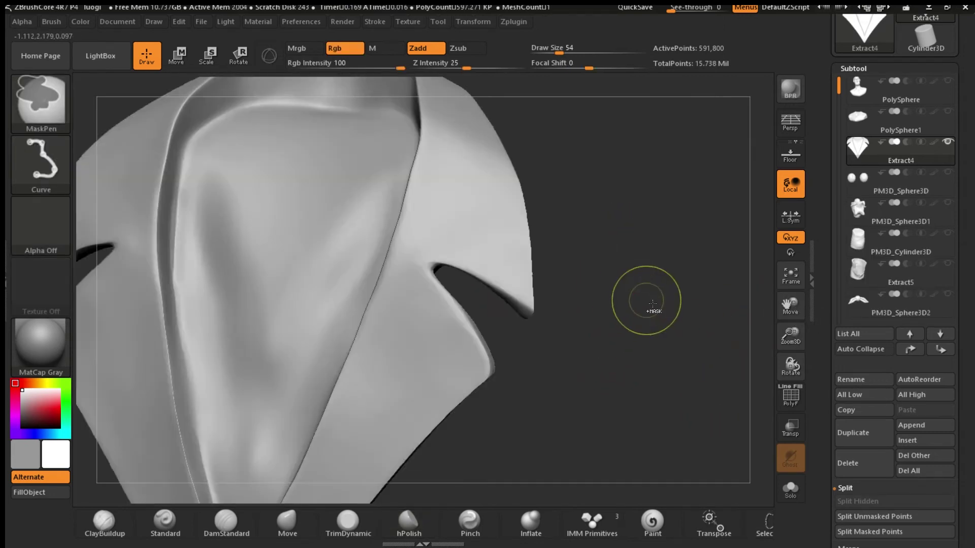
mouse_move(649, 307)
mouse_down()
mouse_move(578, 333)
mouse_move(483, 281)
mouse_up()
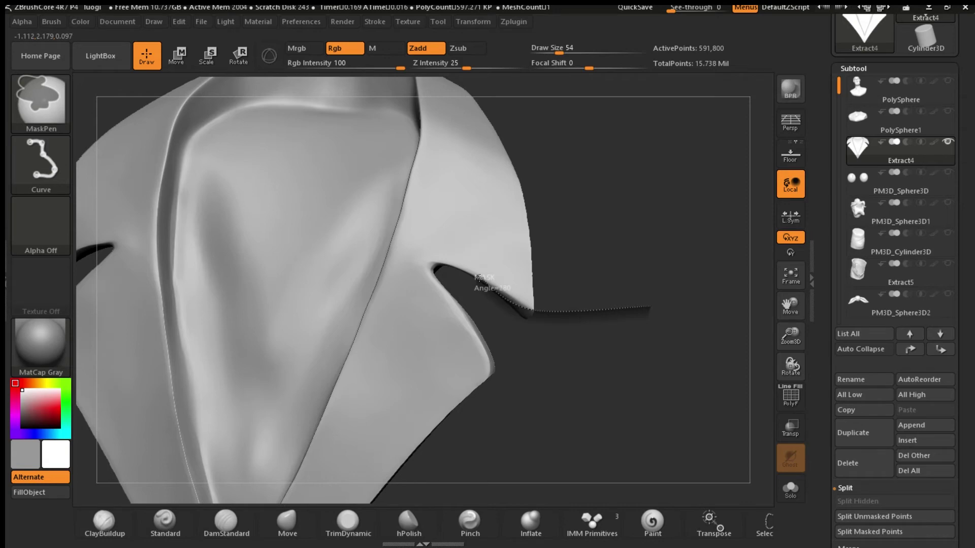
drag(481, 278, 456, 264)
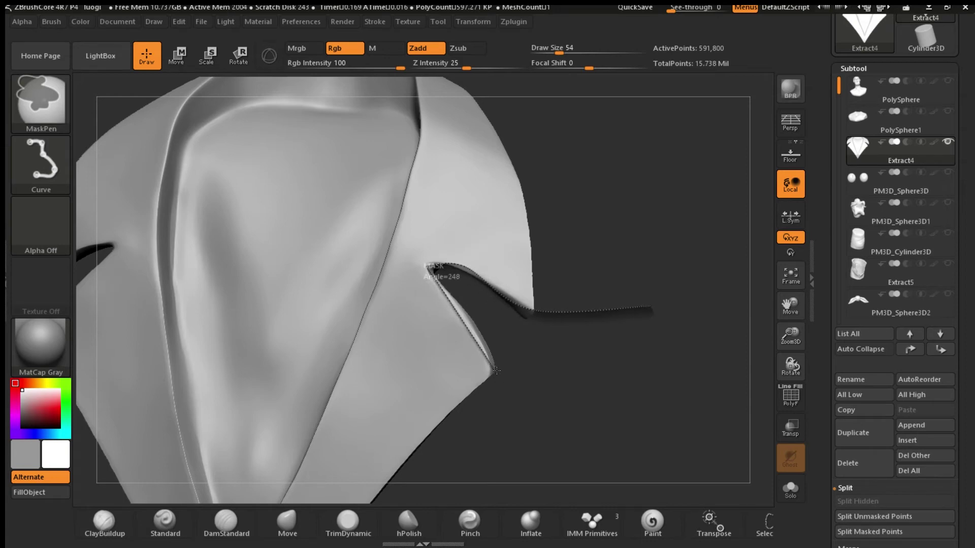
ctrl+drag(497, 371, 497, 371)
mouse_move(655, 359)
mouse_down()
mouse_move(660, 283)
mouse_move(615, 304)
mouse_move(538, 274)
mouse_move(607, 407)
mouse_up()
drag(662, 350, 664, 353)
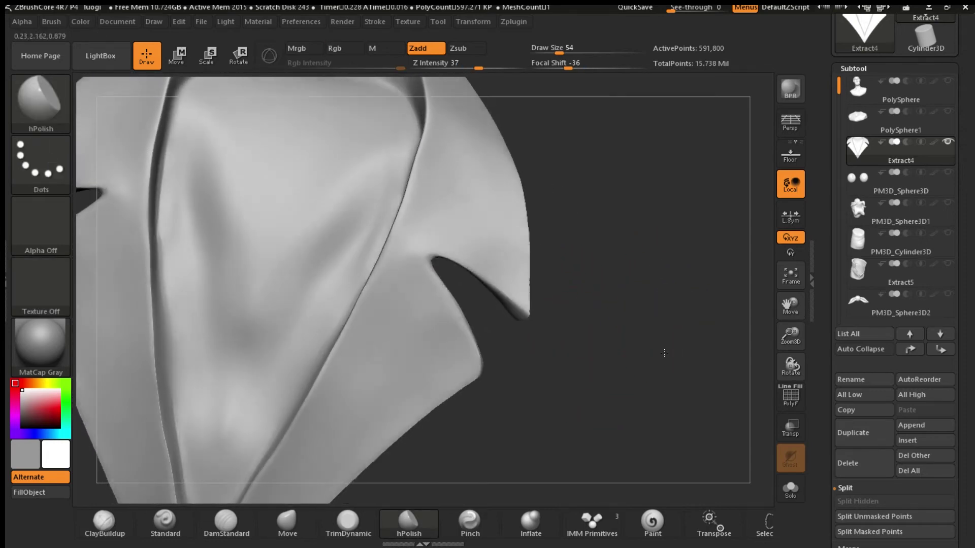
- Switch the mask stroke to Lasso and mask the rough inner edges of the notch between collar flap and lapel
key(ctrl)
ctrl+click(40, 162)
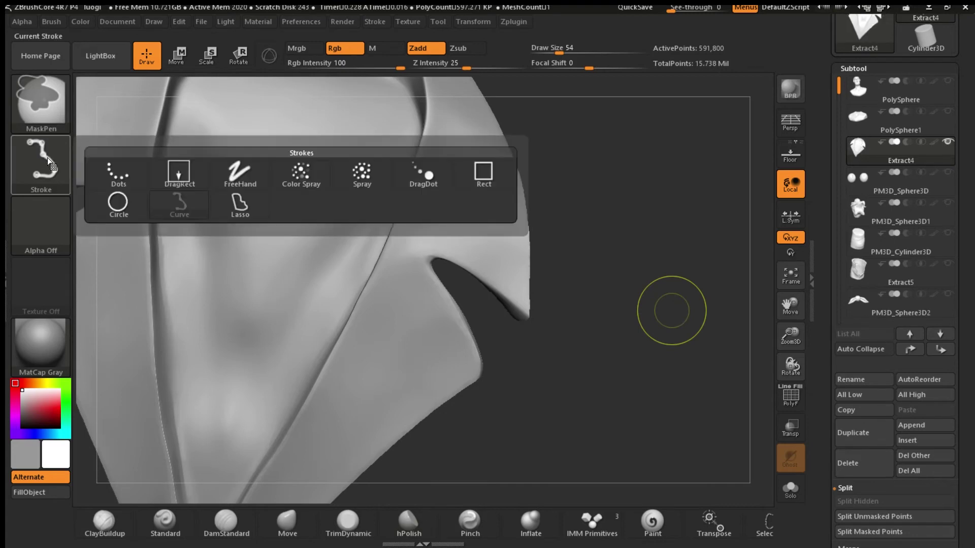
ctrl+click(241, 206)
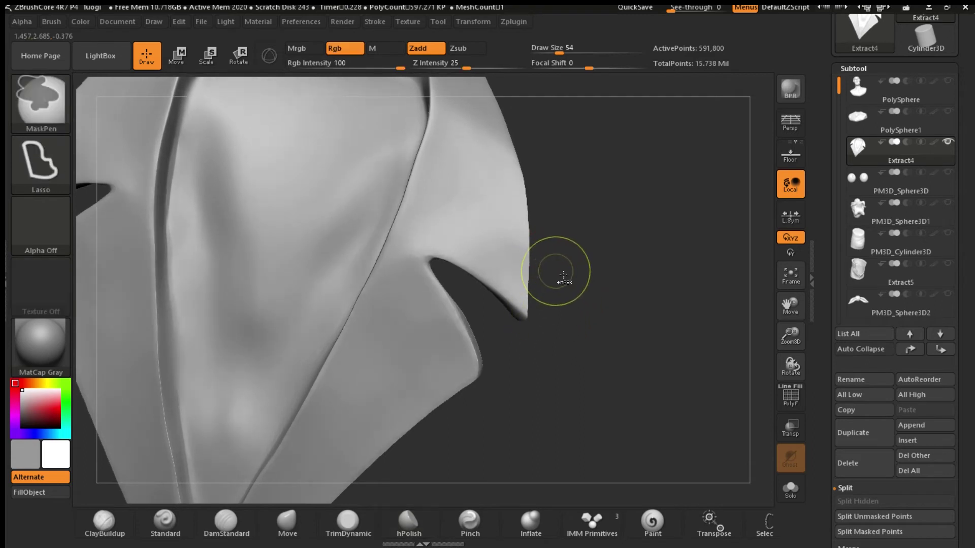
mouse_move(561, 278)
ctrl+mouse_down()
mouse_move(532, 414)
mouse_move(507, 421)
mouse_move(485, 394)
mouse_move(432, 269)
mouse_move(438, 260)
ctrl+mouse_up()
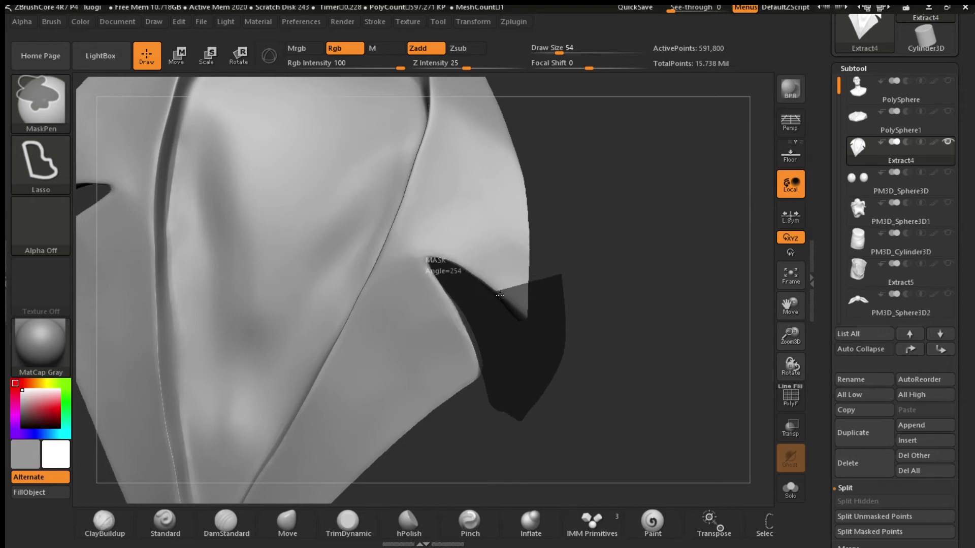
mouse_move(537, 327)
ctrl+mouse_down()
mouse_move(605, 269)
mouse_move(609, 218)
mouse_move(637, 187)
mouse_move(637, 317)
ctrl+mouse_up()
- Split the masked notch edges off the collar and delete the resulting piece
scroll(899, 457, down, 3)
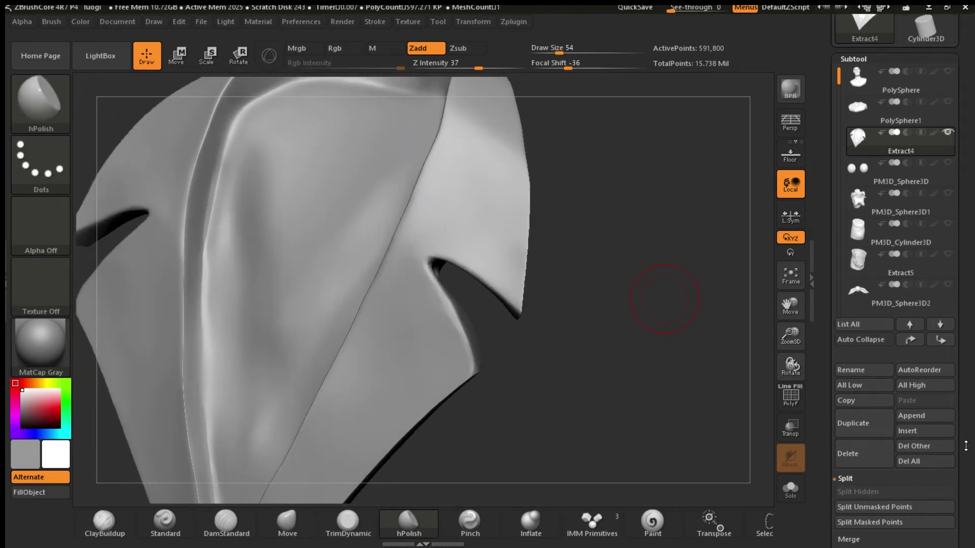
click(899, 468)
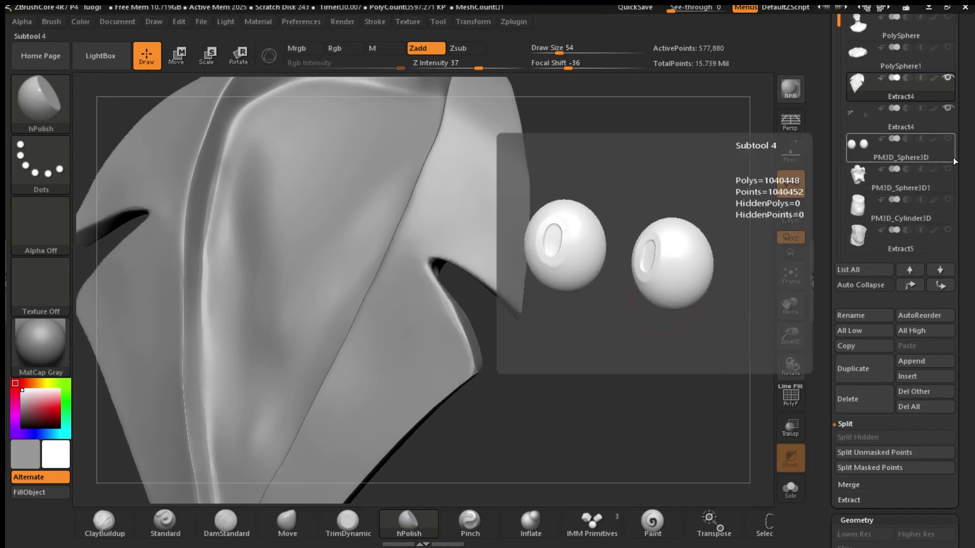
click(855, 118)
click(858, 407)
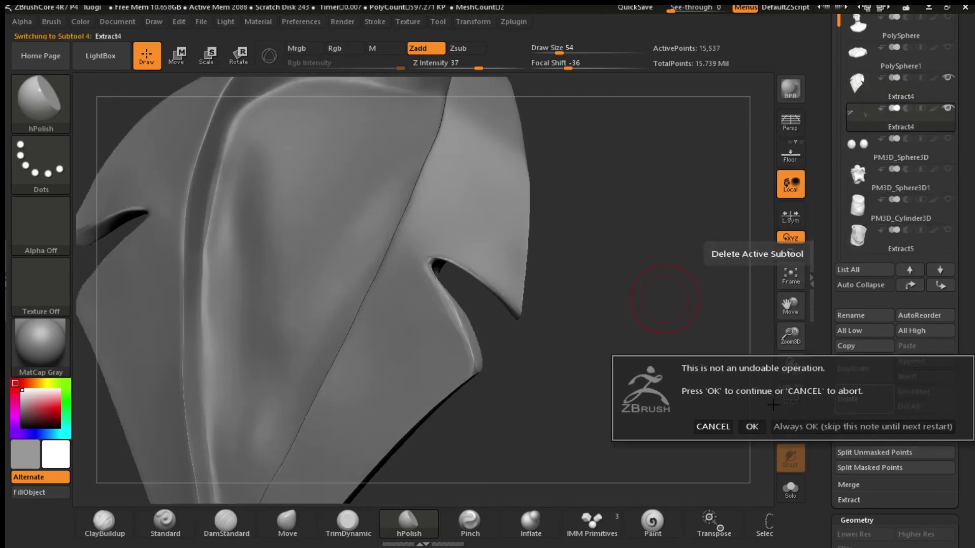
click(752, 427)
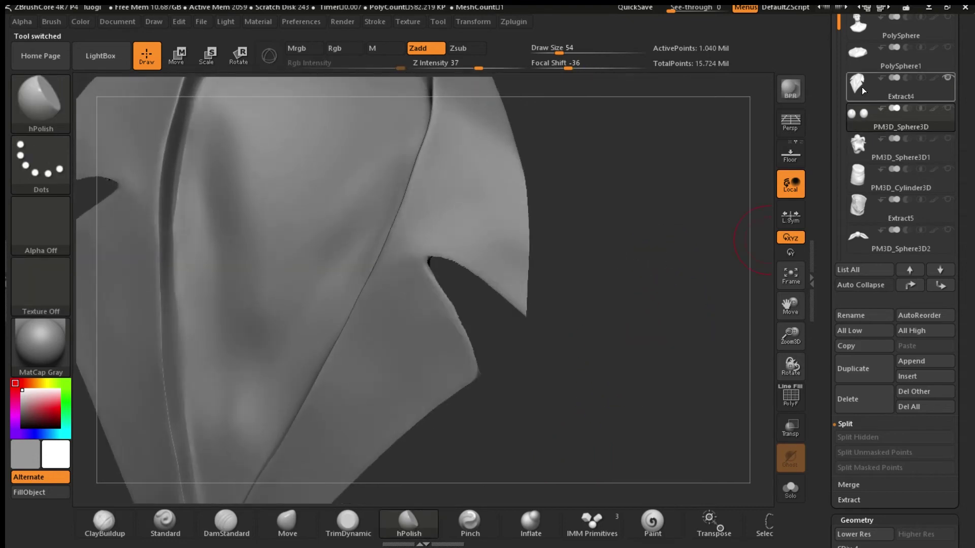
- Remesh the collar piece and smooth the cut edge inside the lapel notch from the front
click(861, 86)
mouse_move(658, 265)
ctrl+mouse_down()
mouse_move(590, 444)
mouse_move(668, 299)
mouse_move(631, 259)
mouse_move(512, 322)
mouse_move(435, 283)
ctrl+mouse_up()
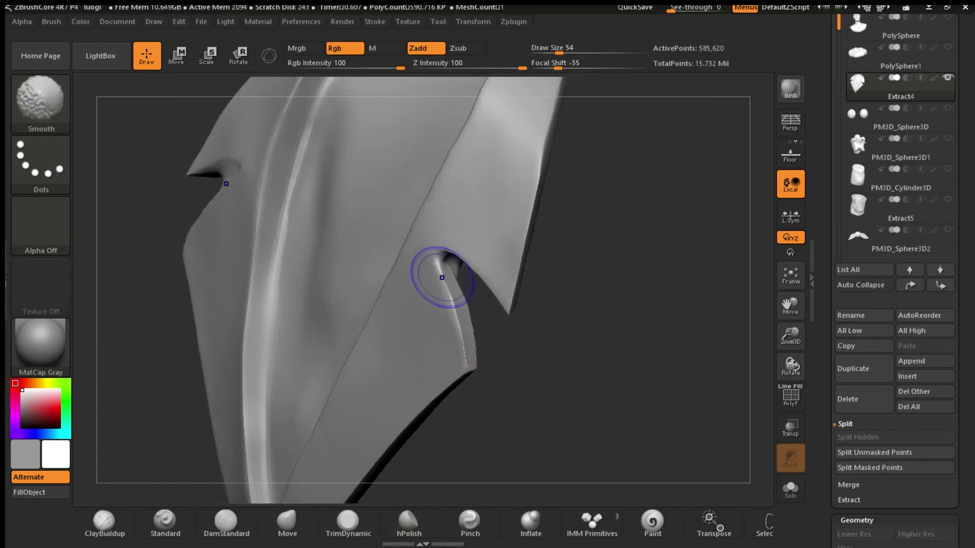
drag(500, 369, 509, 337)
drag(333, 435, 358, 403)
shift+drag(459, 317, 484, 281)
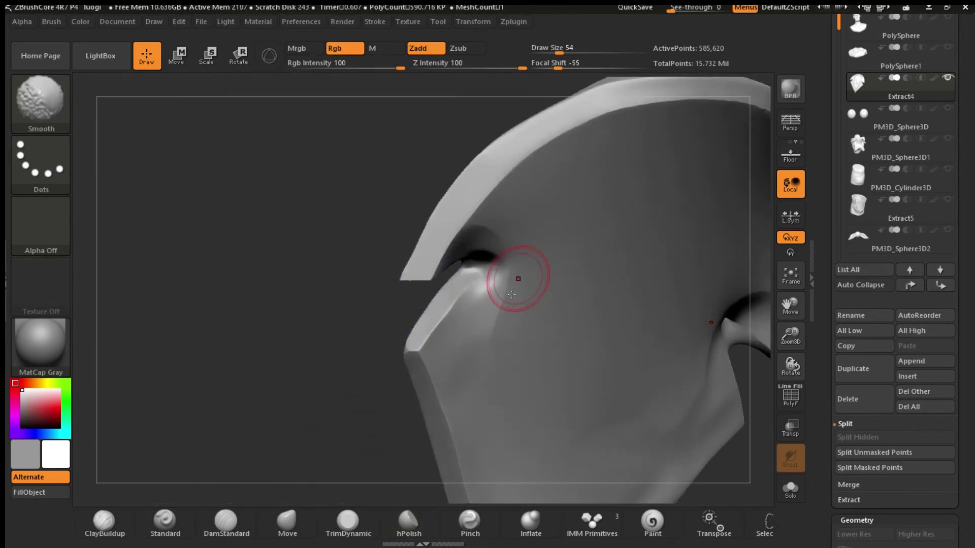
- Smooth the inner corner of the lapel notch on the back side of the collar
mouse_move(386, 355)
mouse_down()
mouse_move(676, 350)
mouse_move(560, 329)
mouse_up()
drag(642, 349, 614, 335)
mouse_move(487, 340)
shift+mouse_down()
mouse_move(500, 343)
mouse_move(512, 323)
shift+mouse_up()
click(801, 282)
shift+drag(674, 355, 752, 310)
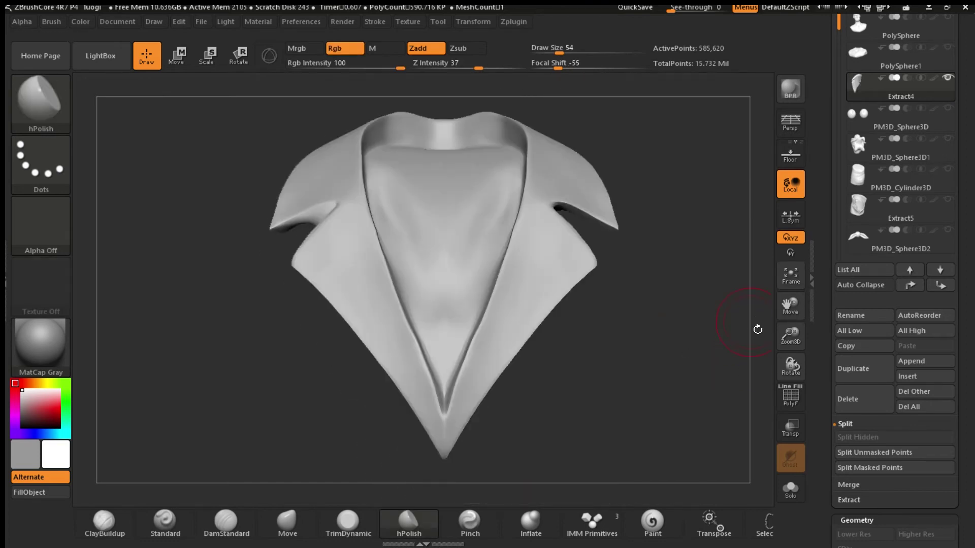
drag(789, 346, 790, 329)
drag(790, 305, 704, 371)
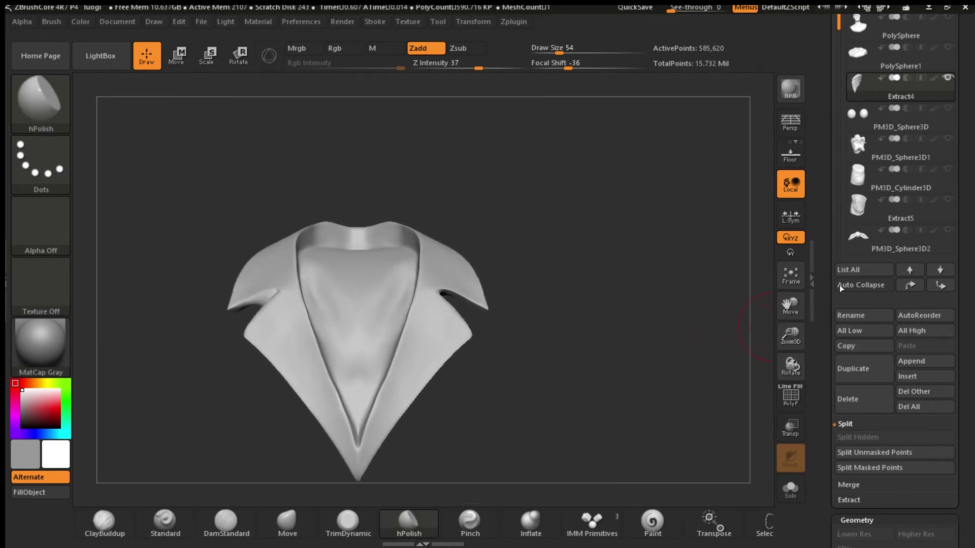
- Select the torso subtool beneath the collar and check the shape of its base from the side
drag(963, 198, 940, 260)
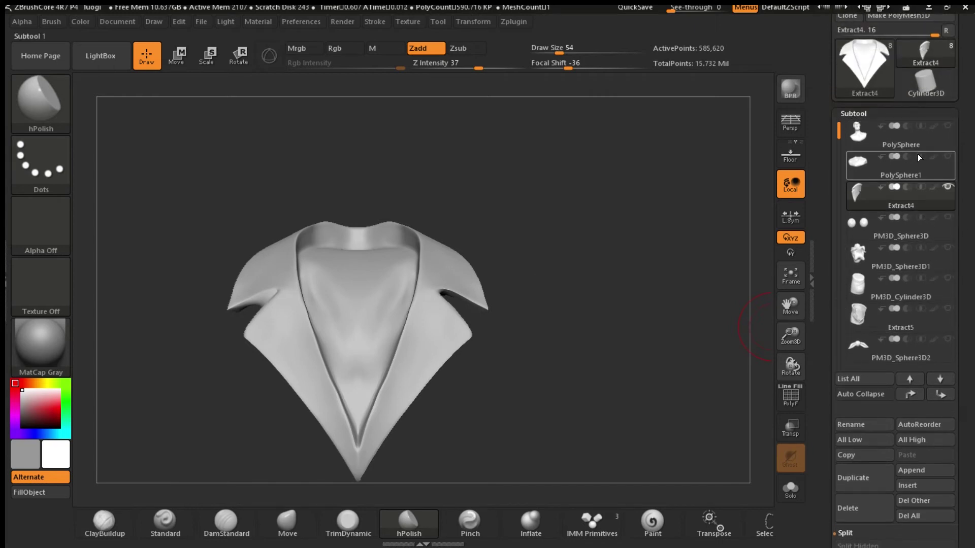
mouse_move(878, 298)
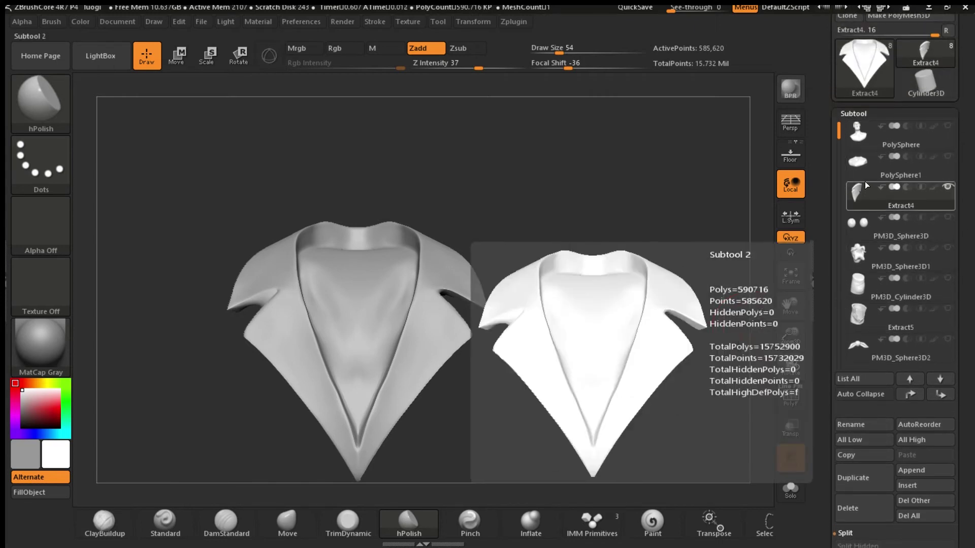
click(861, 167)
drag(766, 321, 498, 320)
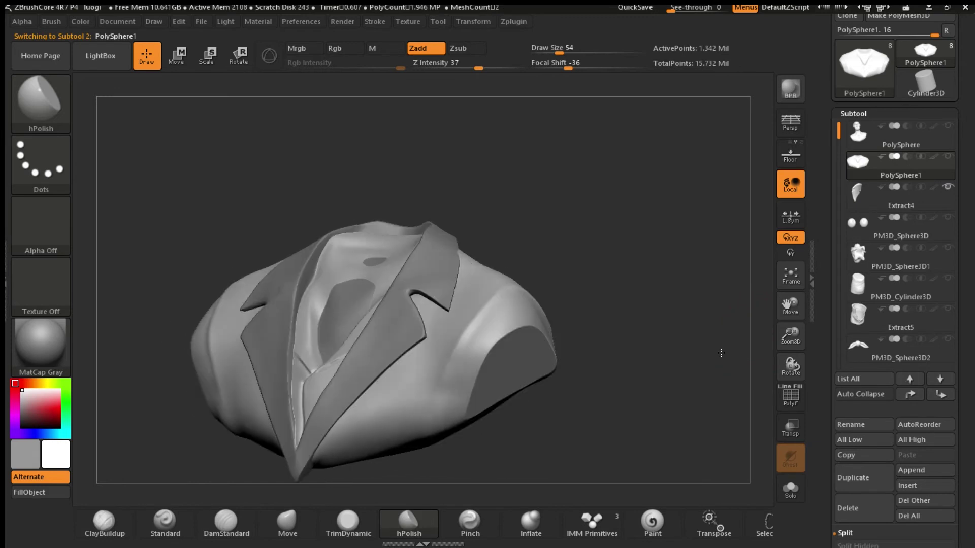
mouse_move(945, 159)
drag(762, 330, 609, 330)
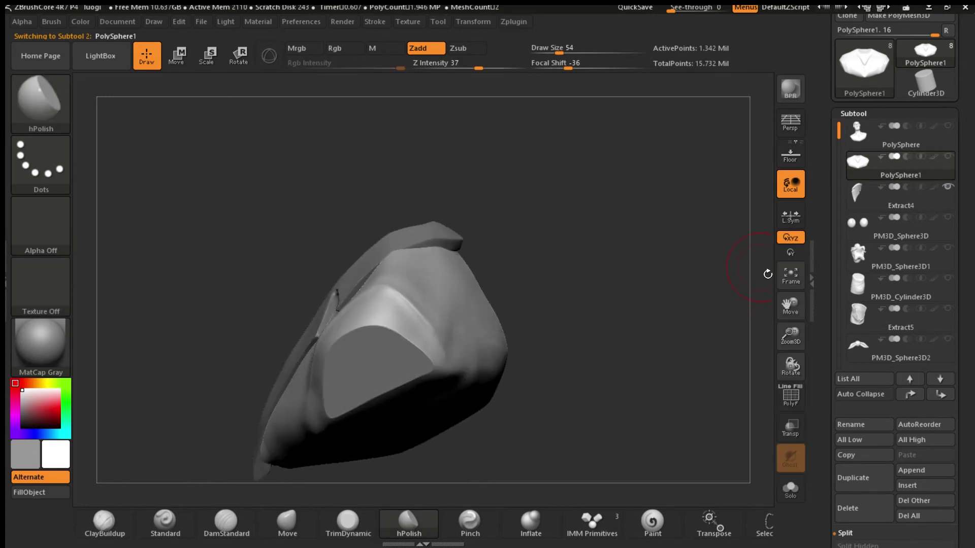
drag(767, 335, 742, 293)
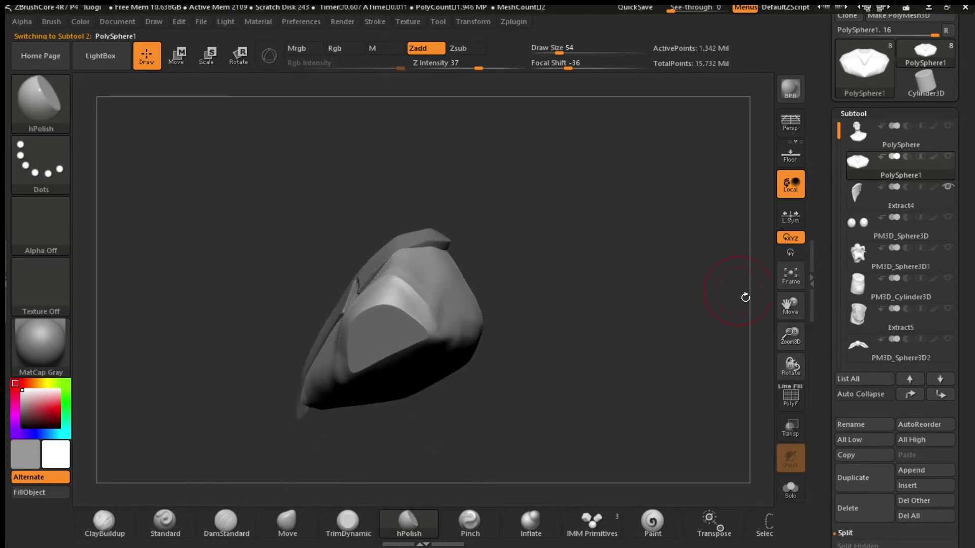
drag(795, 314, 786, 260)
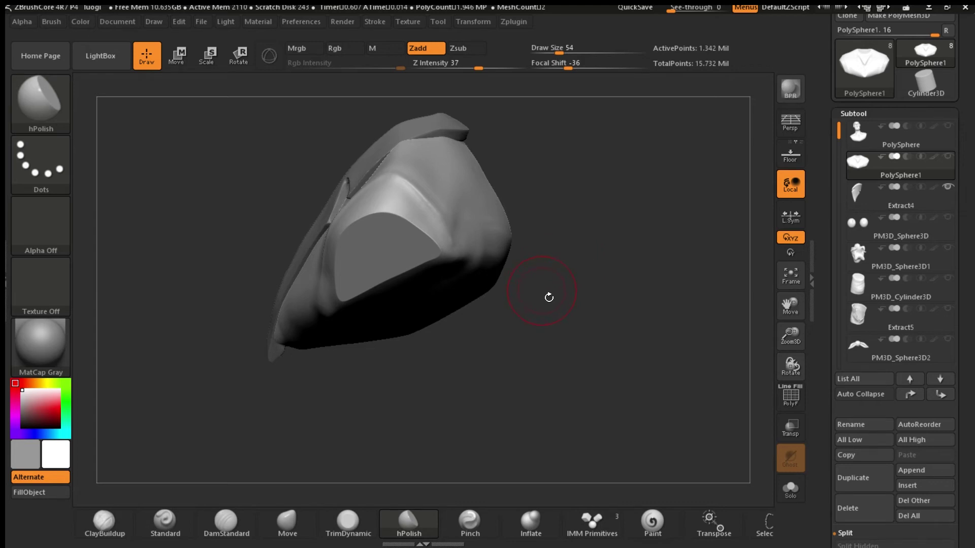
- Switch the mask stroke to Curve and mask the torso's underside along a sloping line in side view
ctrl+drag(587, 230, 497, 288)
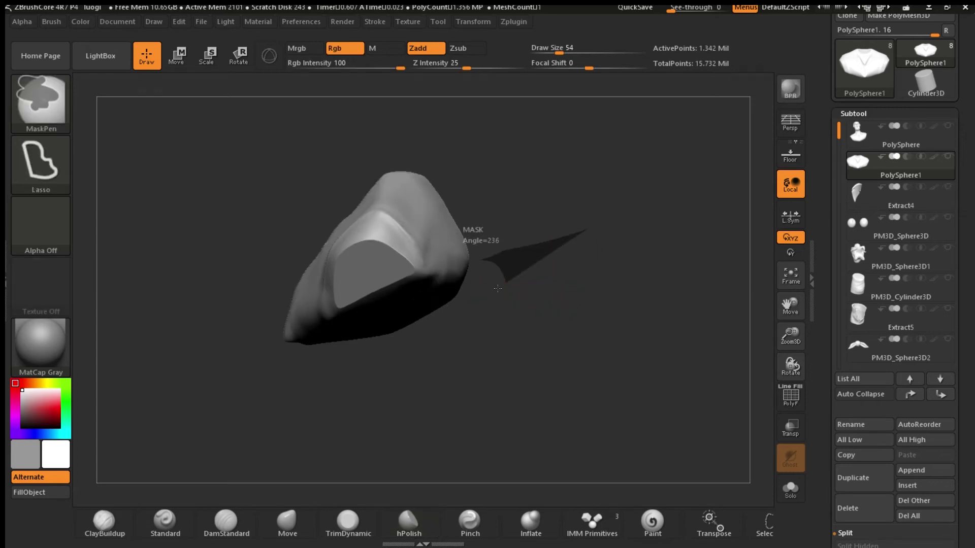
click(43, 169)
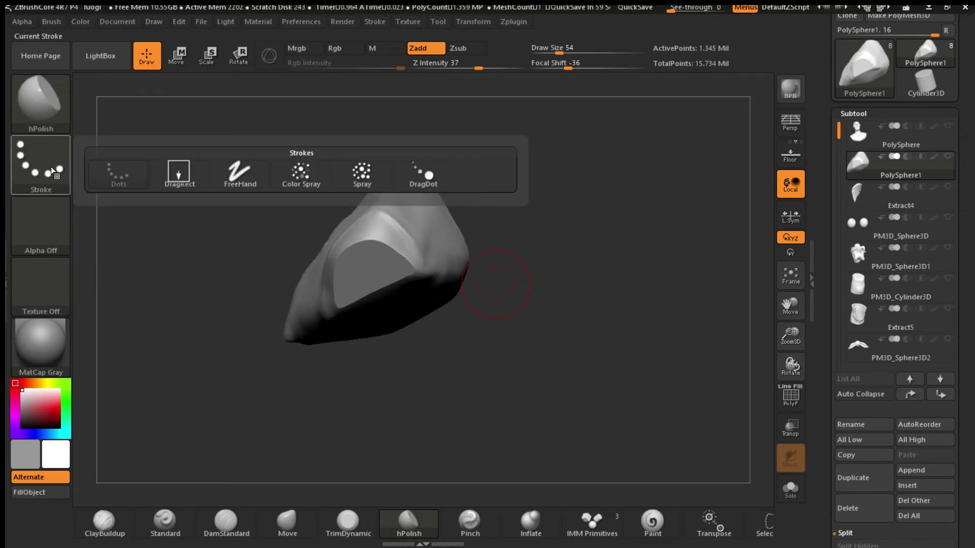
click(55, 170)
click(180, 203)
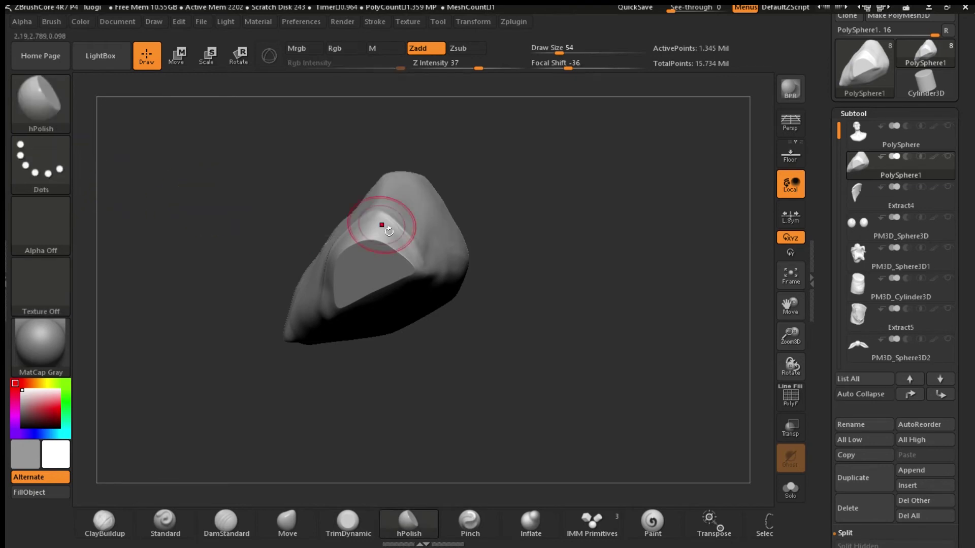
mouse_move(565, 231)
ctrl+mouse_down()
mouse_move(440, 263)
mouse_move(340, 311)
mouse_move(213, 436)
ctrl+mouse_up()
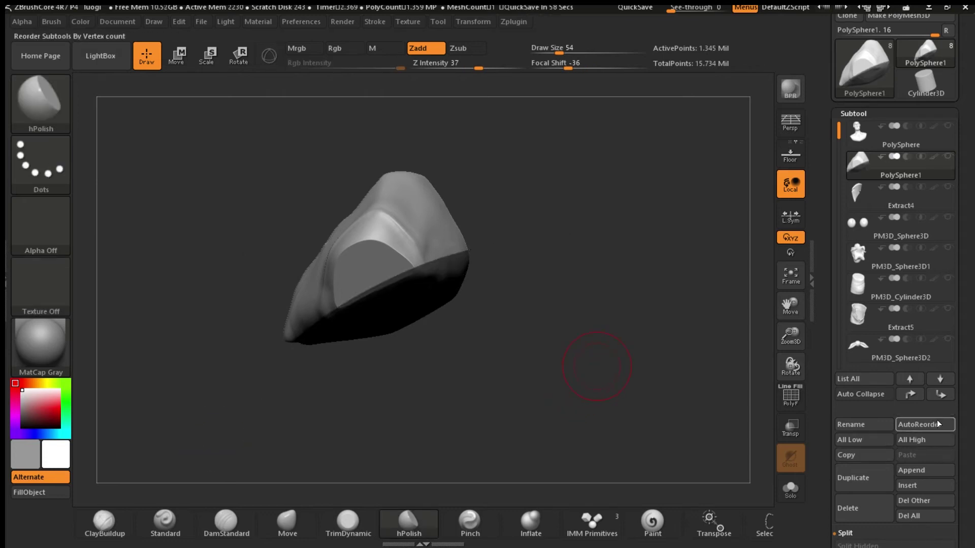
- Try to split the masked underside off the torso and remesh the upper part, and undo the attempt
drag(967, 450, 969, 315)
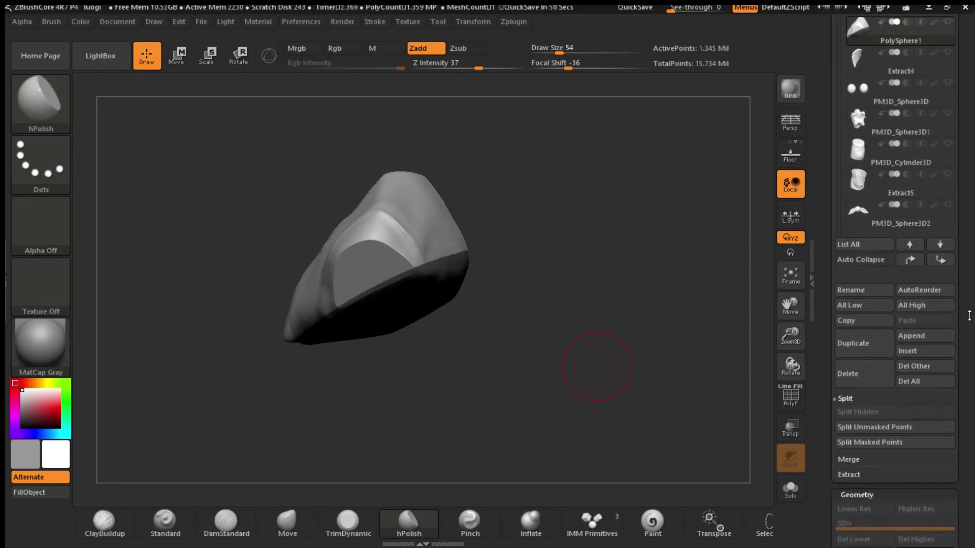
click(906, 443)
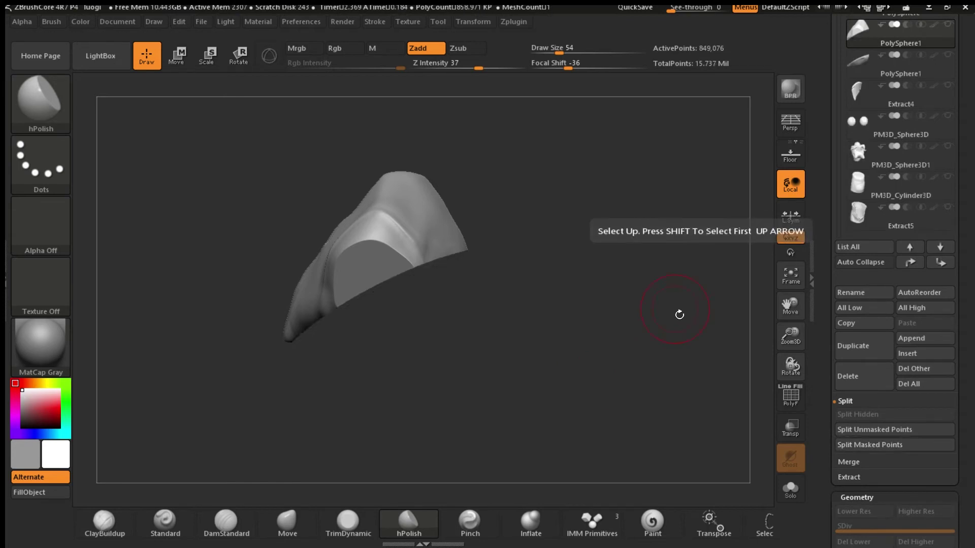
ctrl+drag(655, 304, 493, 460)
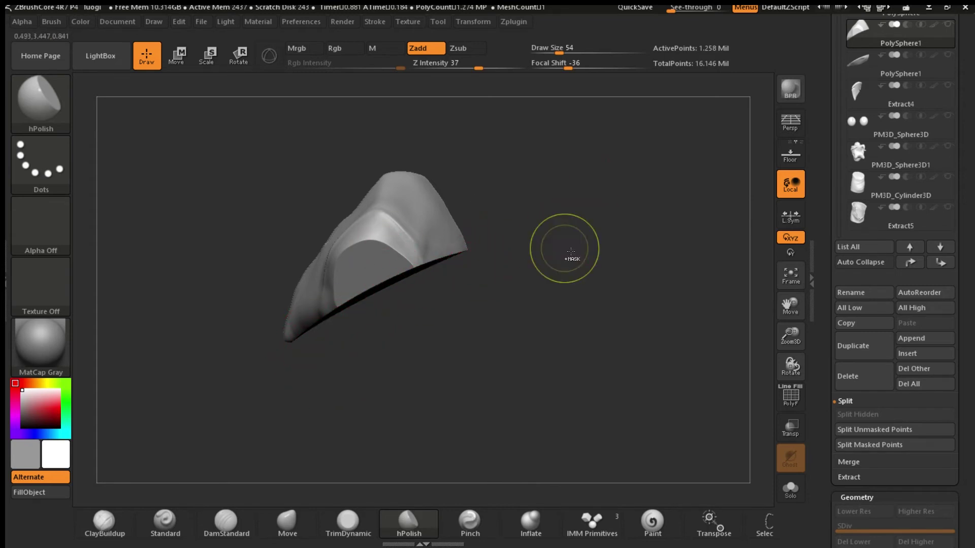
ctrl+drag(624, 280, 569, 402)
key(ctrl+z)
key(ctrl+z)
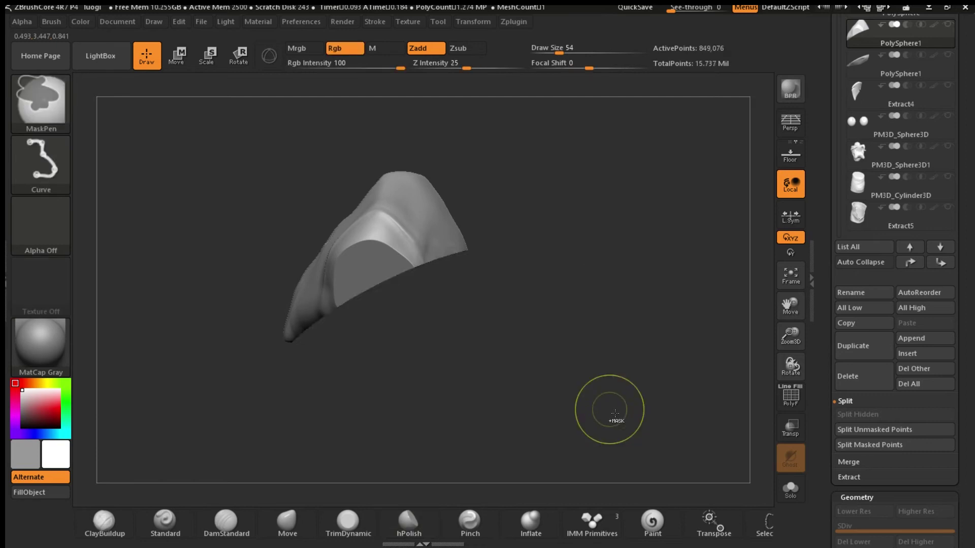
- Delete the leftover split-off underside subtool listed below the torso
drag(958, 163, 958, 308)
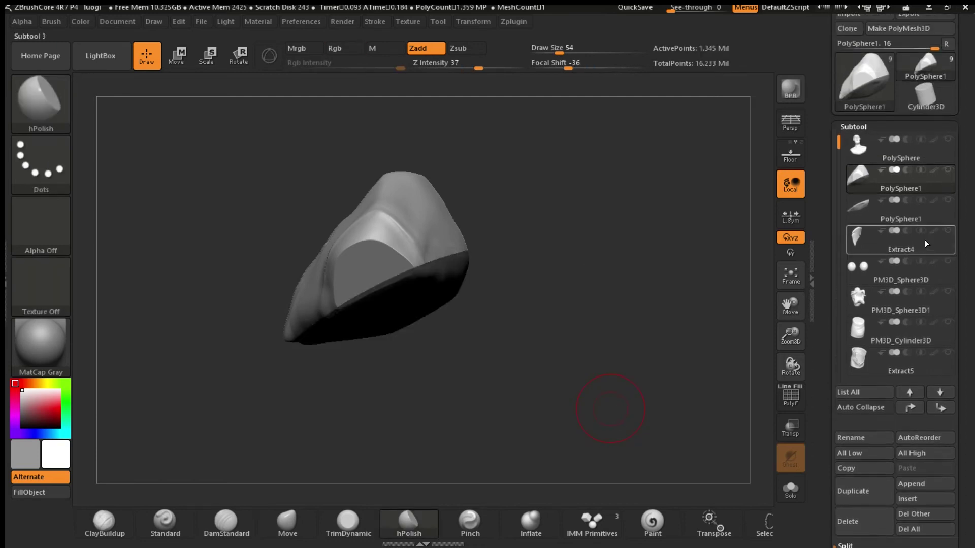
click(864, 214)
click(847, 522)
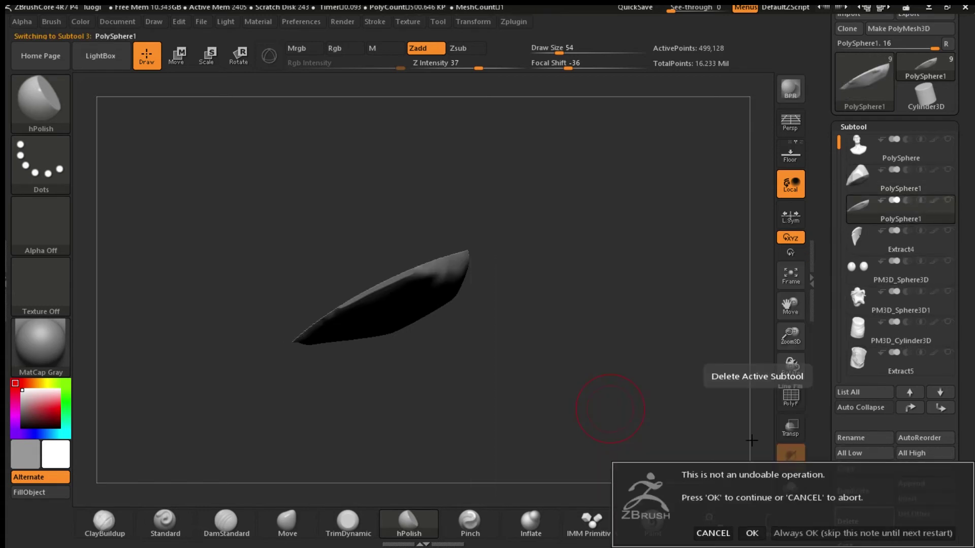
click(751, 532)
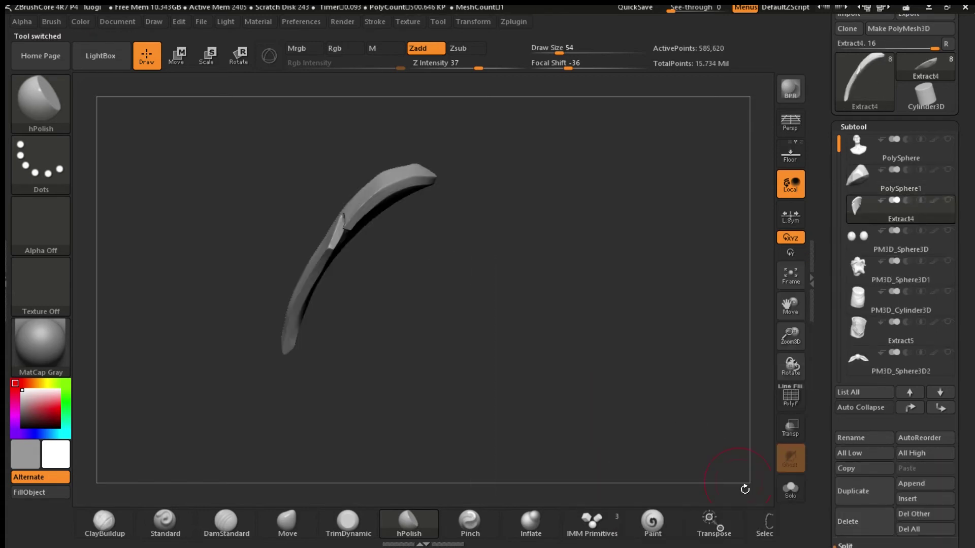
- Make the torso the active subtool again and append a Cylinder3D mesh
click(887, 172)
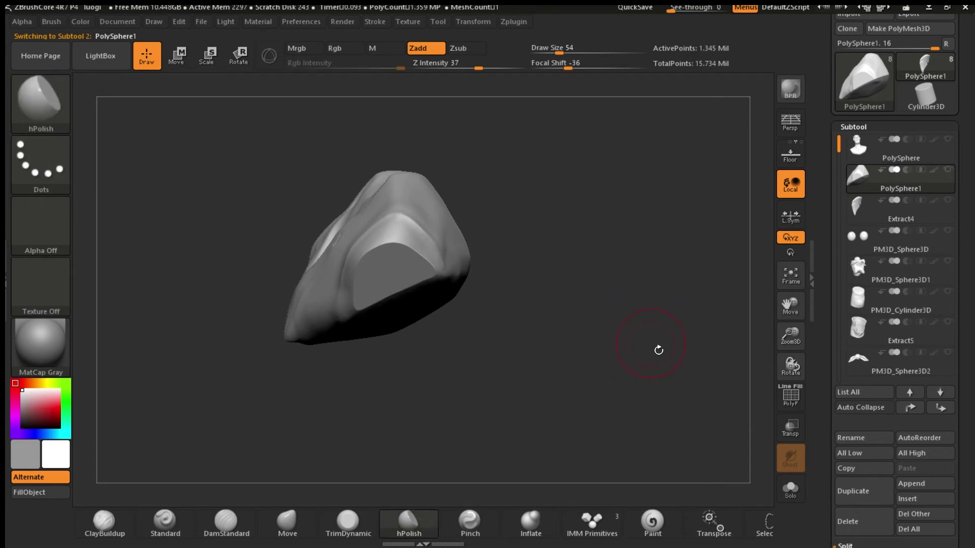
drag(659, 350, 659, 317)
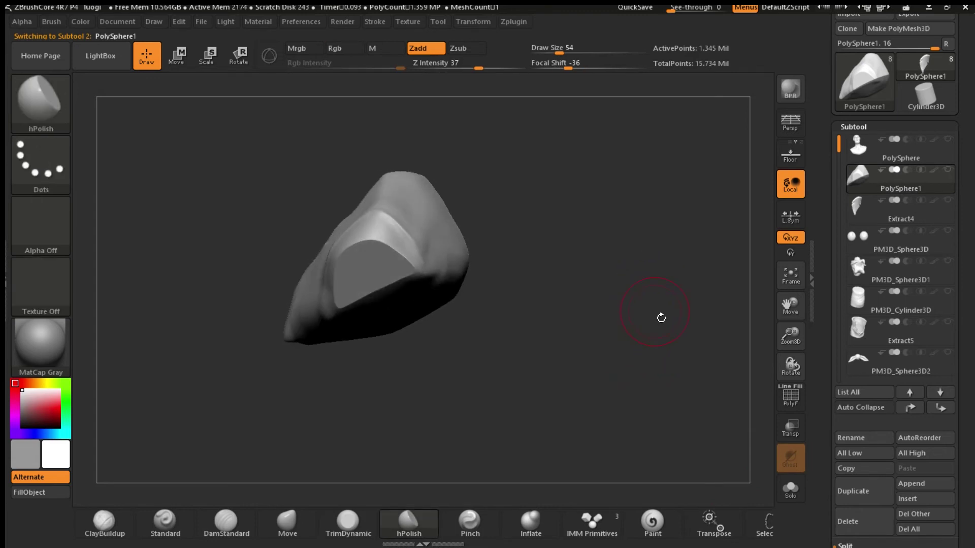
scroll(940, 426, down, 2)
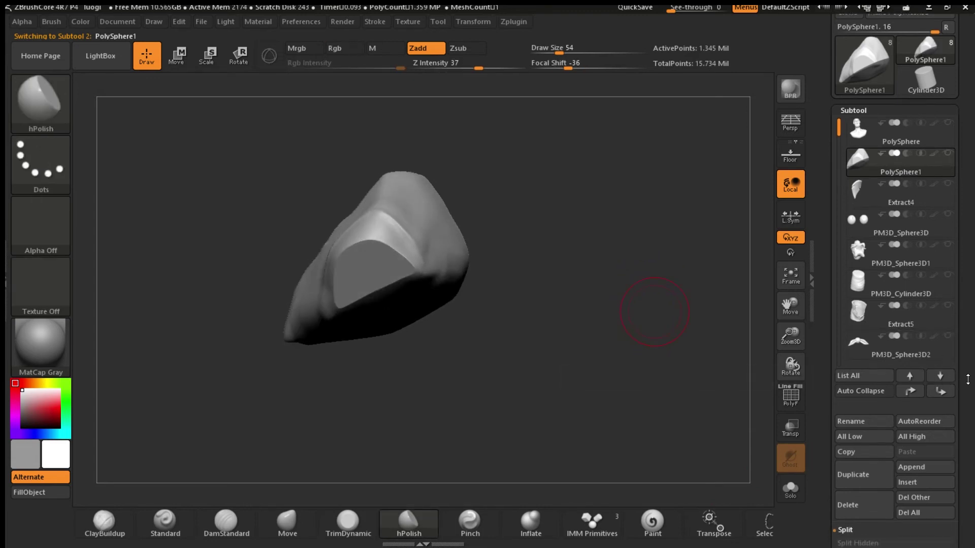
click(925, 457)
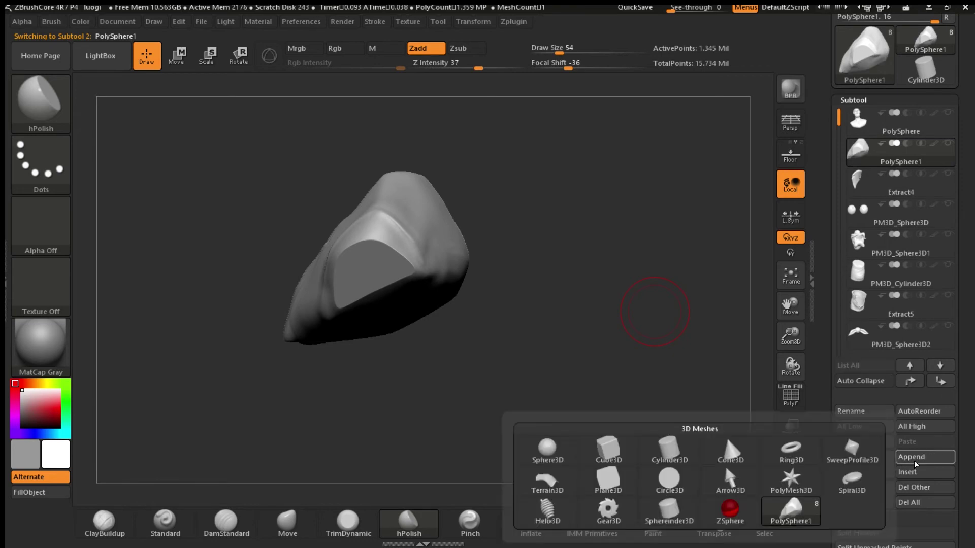
click(676, 452)
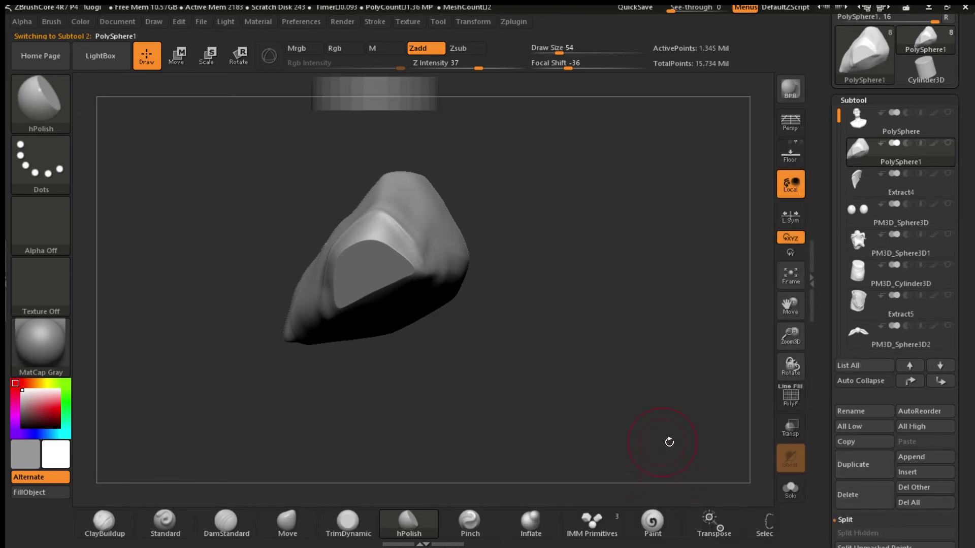
click(799, 277)
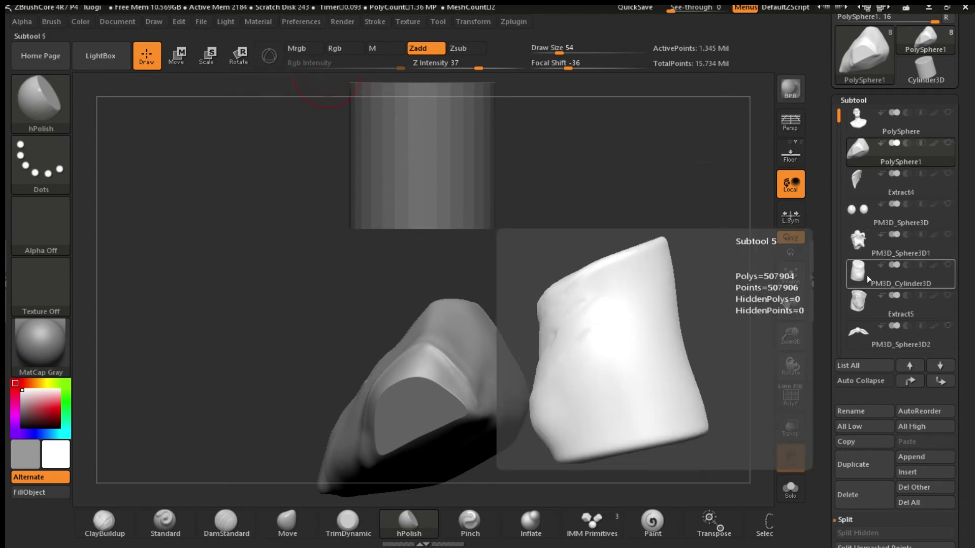
- Select the appended cylinder subtool and show the torso together with it
drag(845, 189, 846, 235)
click(855, 246)
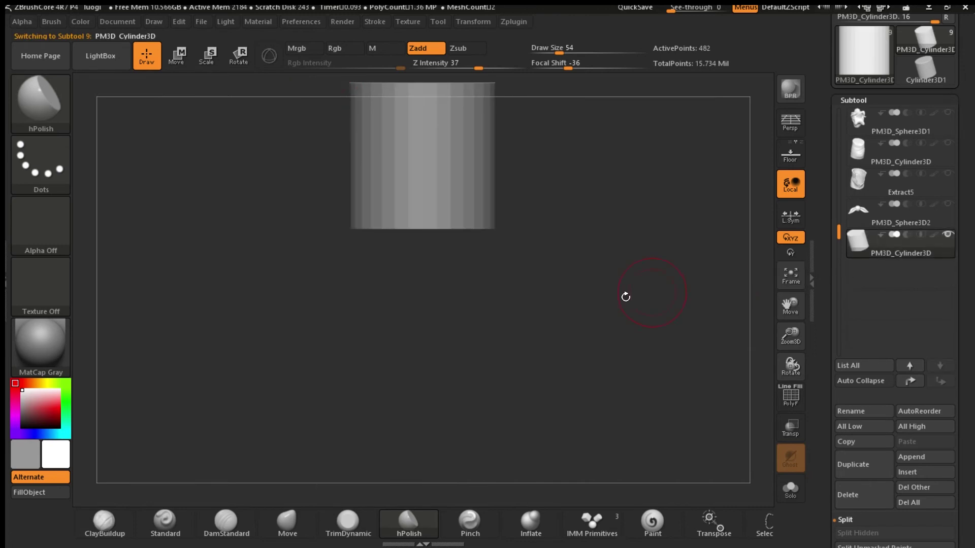
drag(964, 197, 967, 278)
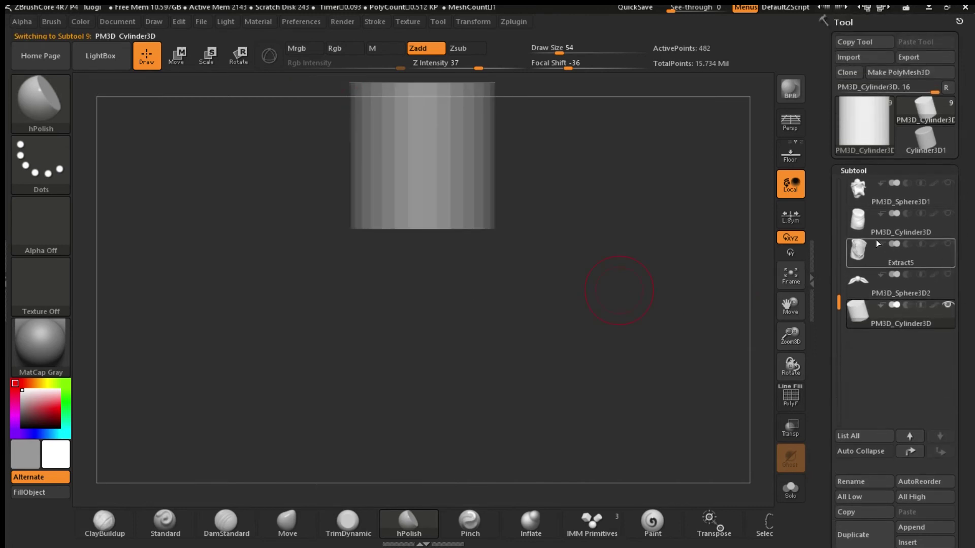
scroll(909, 218, up, 3)
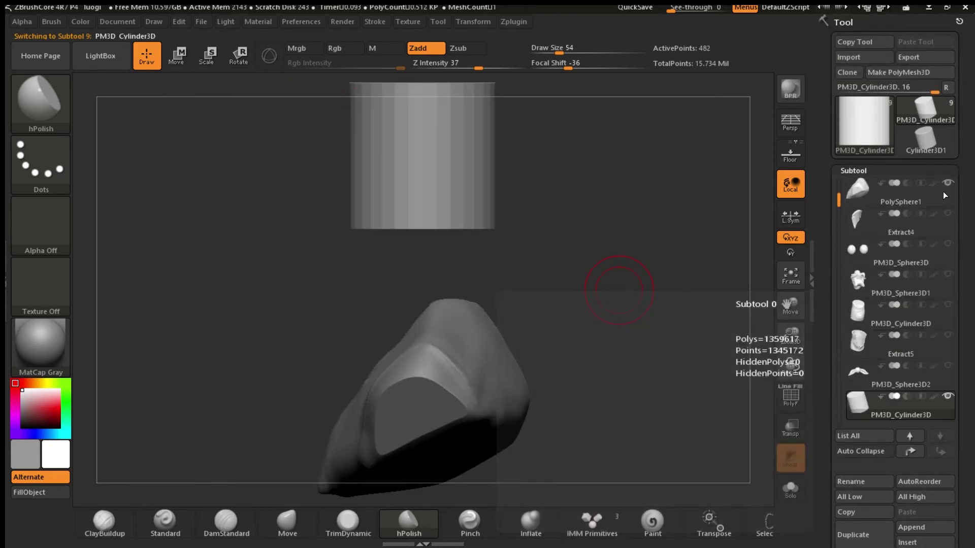
scroll(929, 229, down, 3)
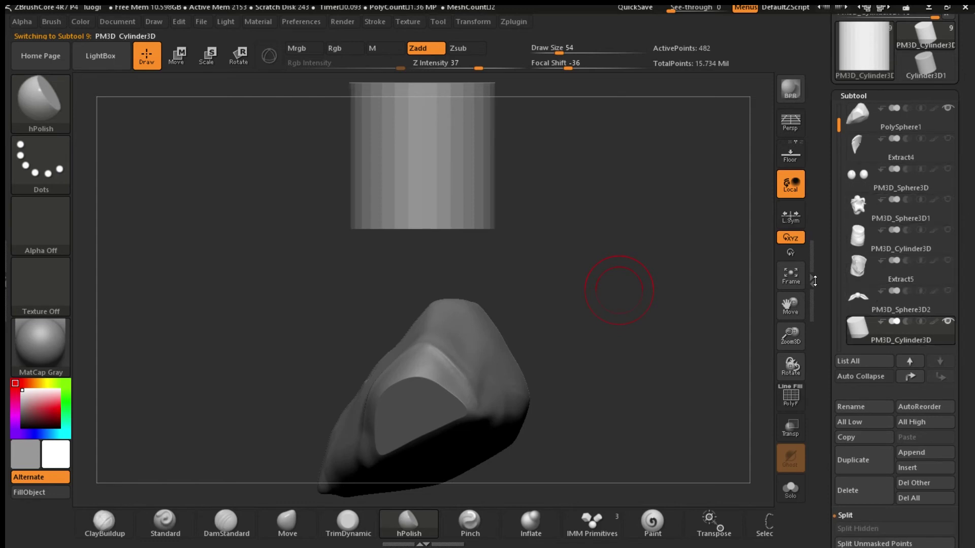
- Move the cylinder straight down into the torso's base with the transform gizmo
click(176, 56)
click(269, 56)
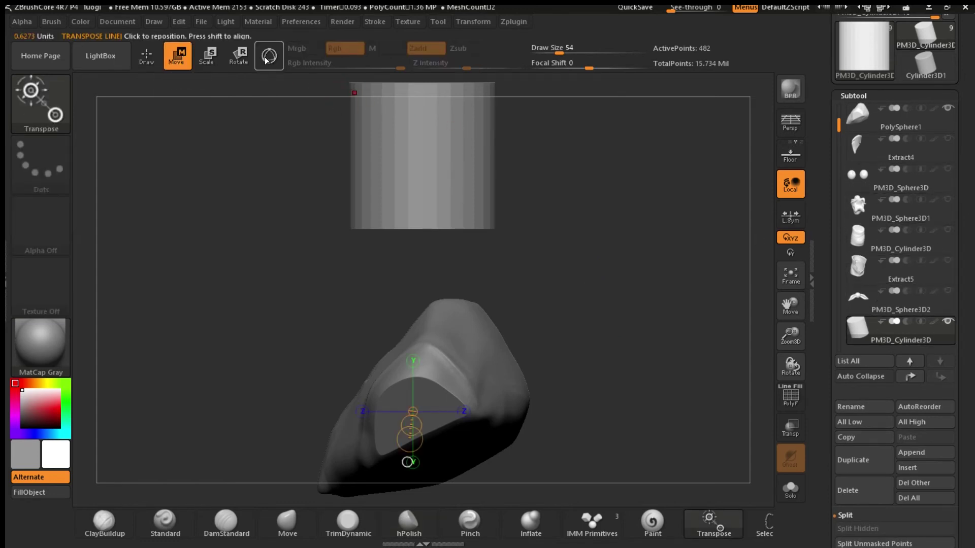
drag(800, 339, 796, 318)
drag(424, 98, 429, 303)
- Rotate the cylinder 90 degrees so that it lies sideways across the torso's base
drag(589, 284, 547, 324)
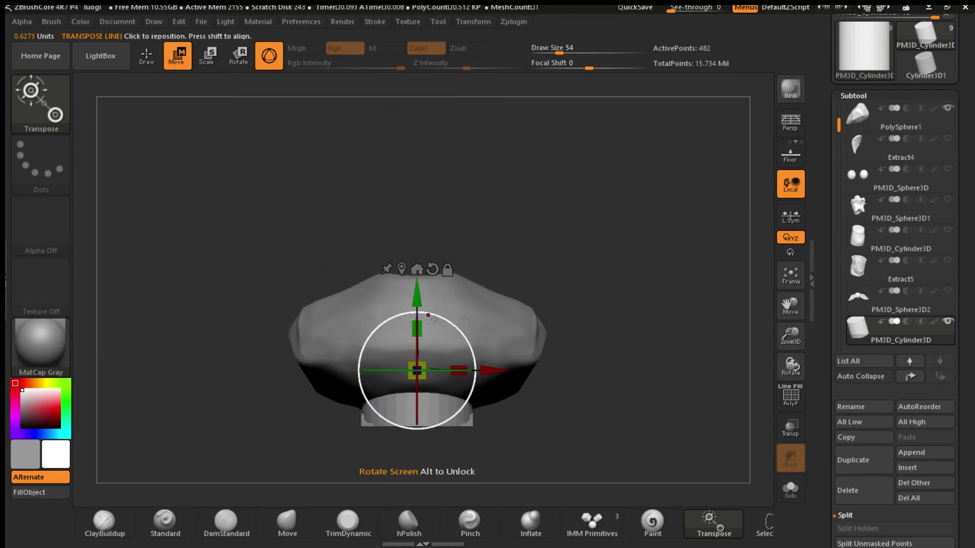
drag(433, 324, 360, 351)
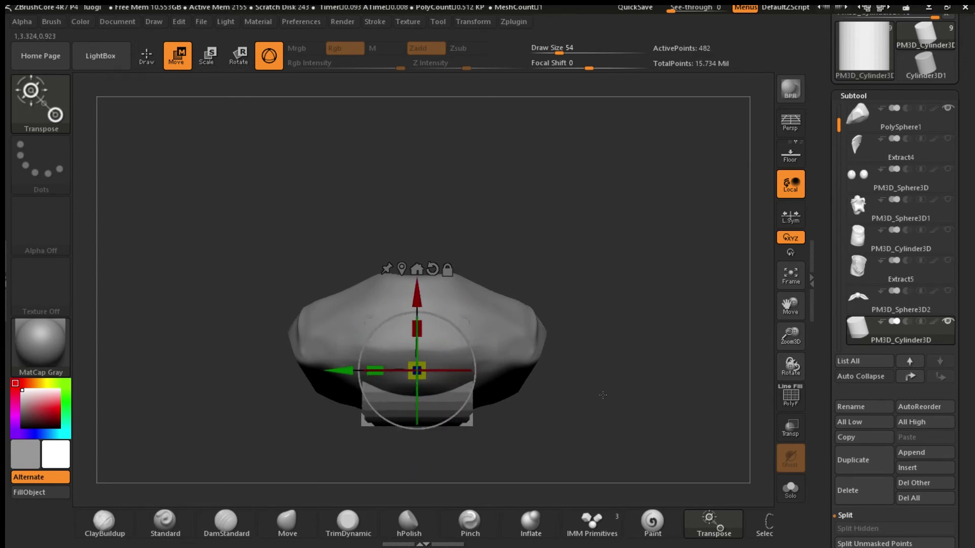
drag(600, 396, 610, 399)
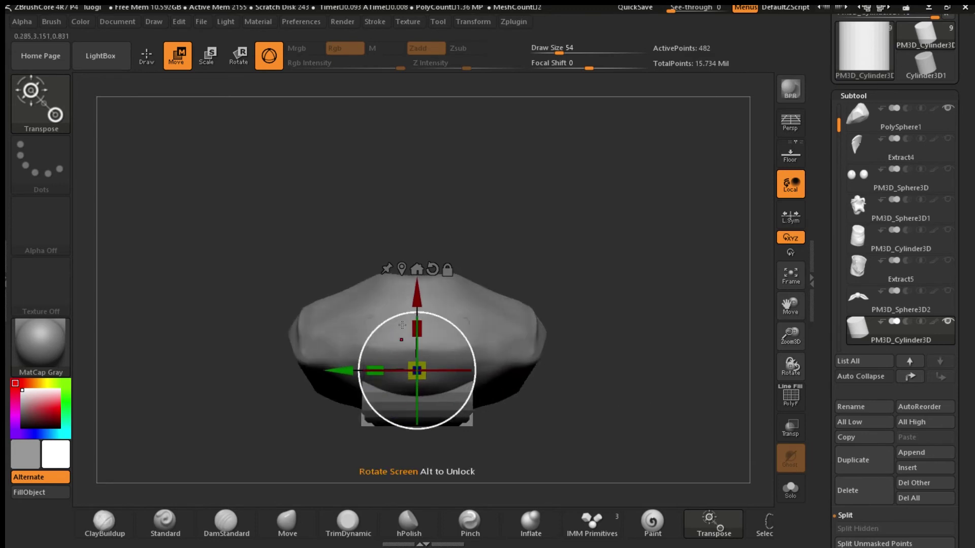
- Enlarge the cylinder and reshape its cross-section into a wide oval, lowering it beneath the torso as viewed from the side
drag(377, 366, 276, 335)
drag(594, 305, 667, 321)
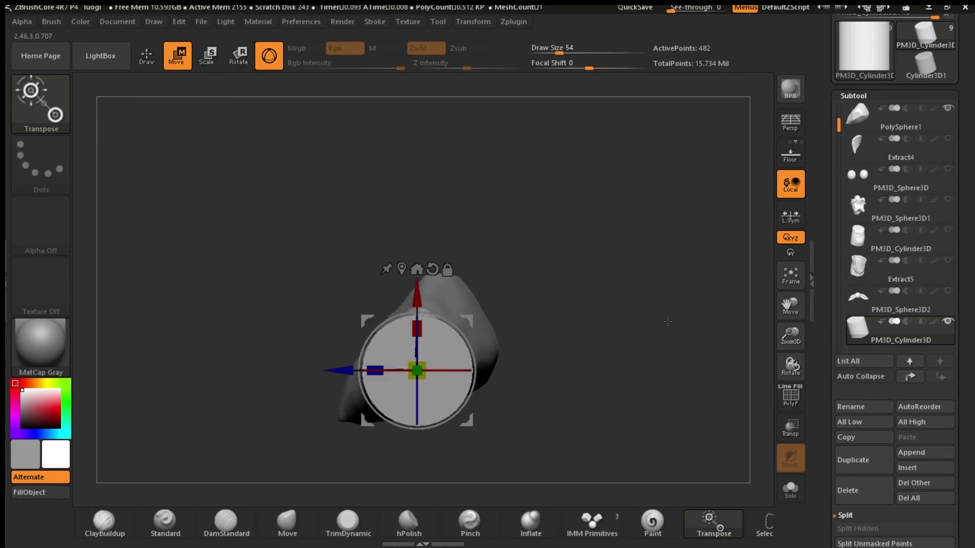
drag(417, 299, 455, 351)
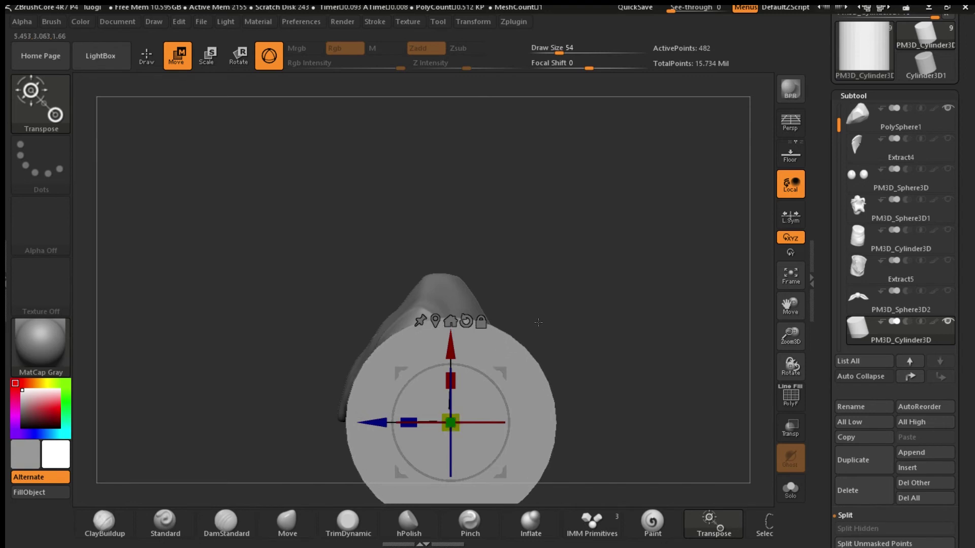
drag(798, 318, 789, 298)
drag(411, 253, 411, 281)
drag(337, 358, 366, 358)
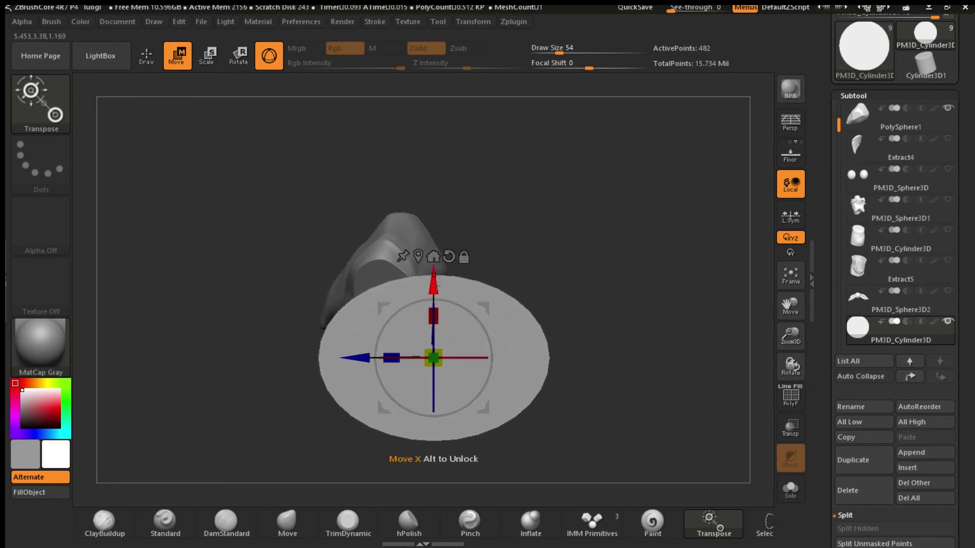
- Scale the oval cylinder up uniformly and shift it back and down so its upper edge follows the torso's base
drag(436, 286, 436, 287)
drag(362, 362, 361, 363)
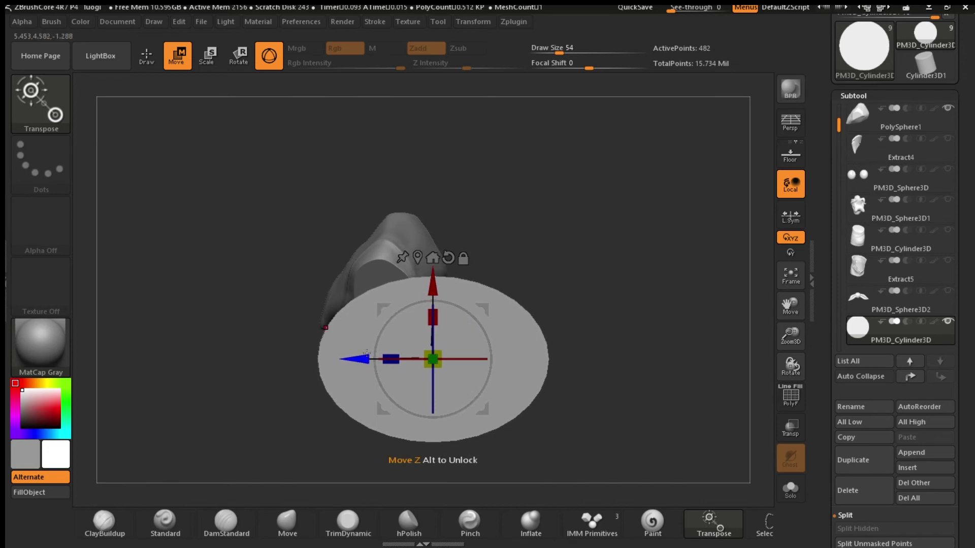
mouse_move(596, 265)
mouse_down()
mouse_move(520, 294)
mouse_move(488, 287)
mouse_move(565, 292)
mouse_move(605, 276)
mouse_up()
drag(362, 361, 466, 317)
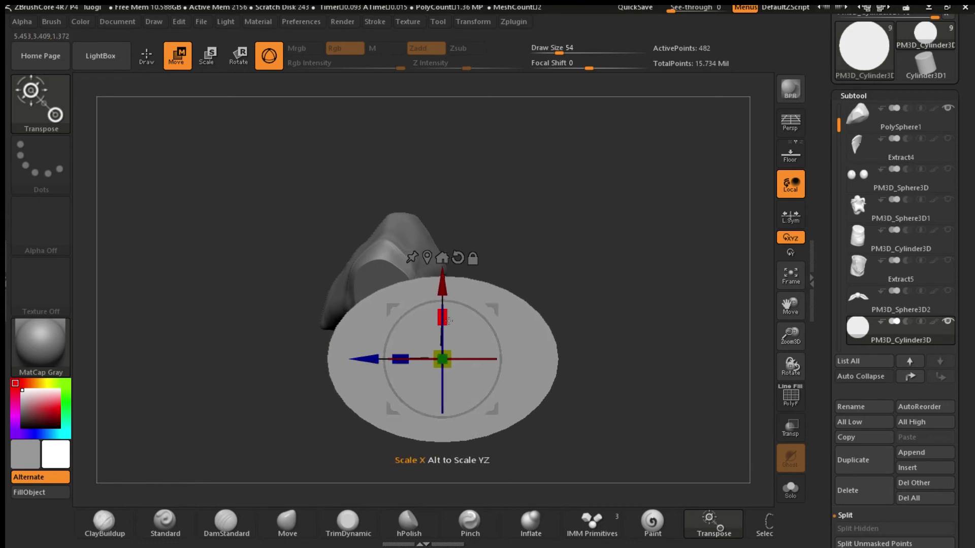
drag(442, 359, 462, 333)
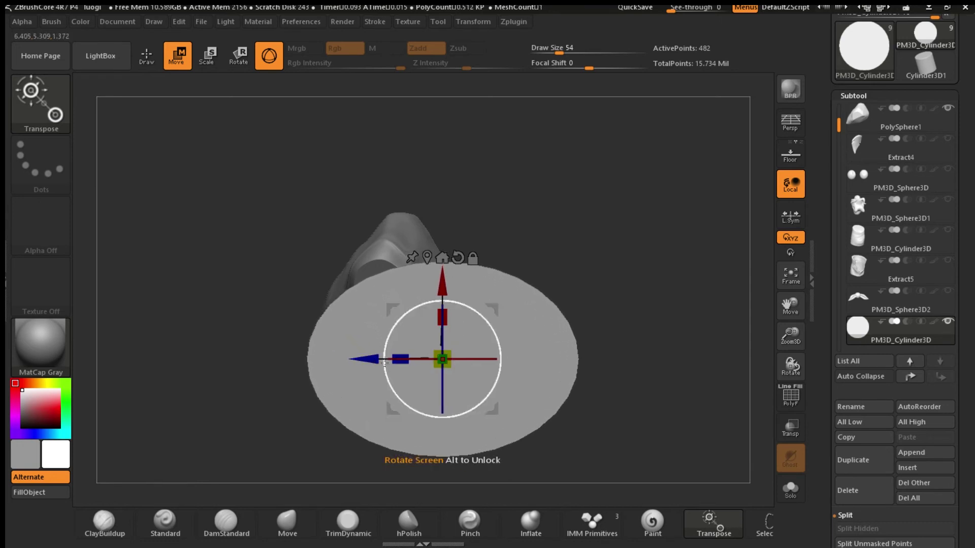
drag(374, 362, 388, 361)
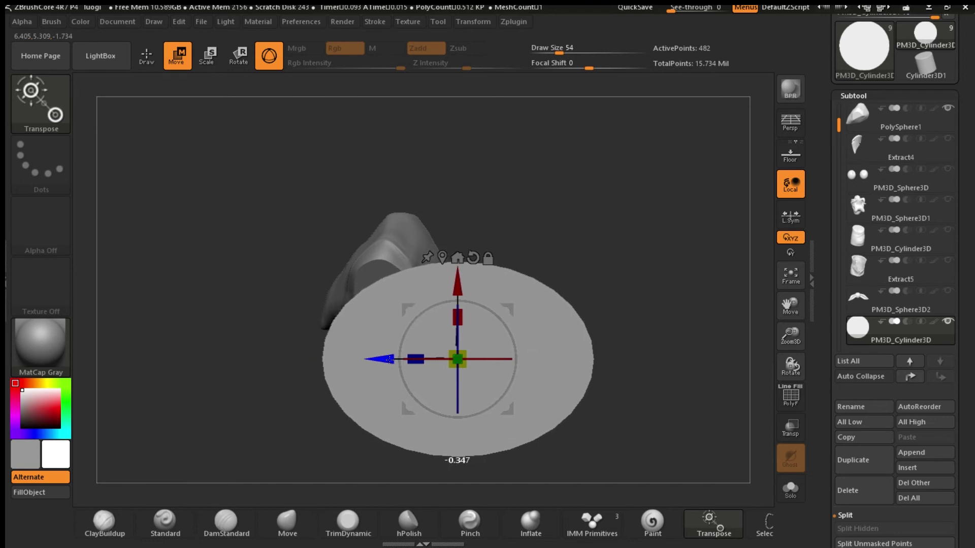
drag(462, 285, 460, 304)
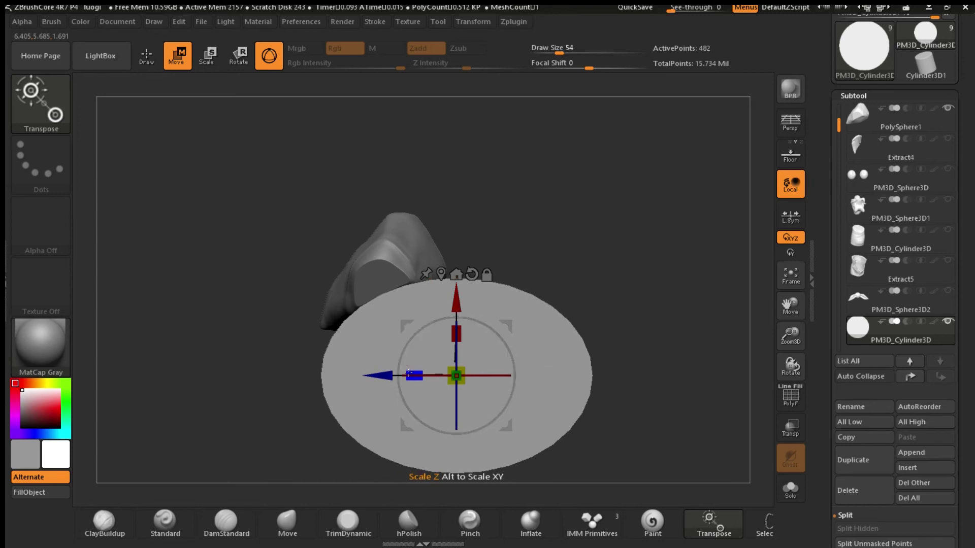
- Widen the cylinder slightly along Z and fine-tune its height and depth against the torso's underside
drag(420, 375, 409, 375)
drag(461, 304, 461, 305)
drag(382, 376, 387, 375)
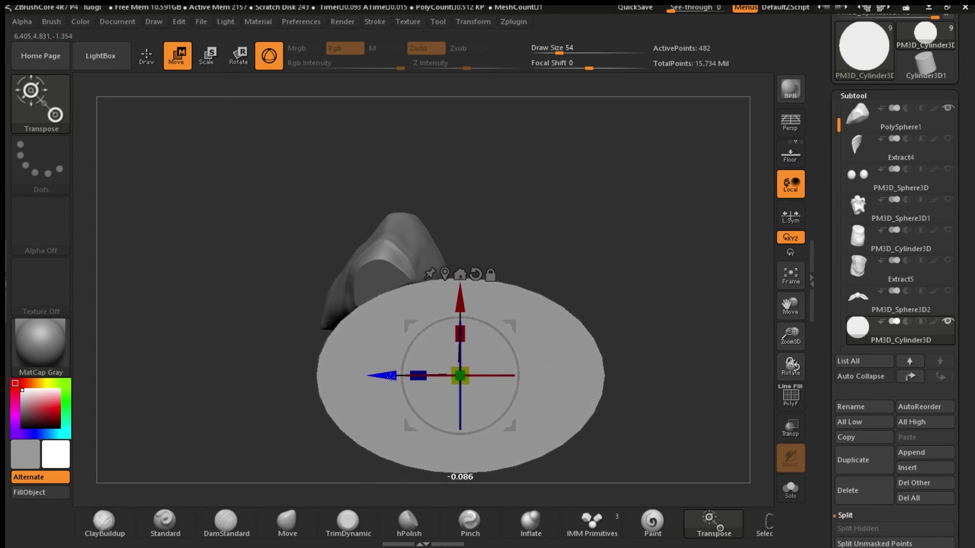
drag(460, 304, 460, 301)
drag(388, 374, 390, 373)
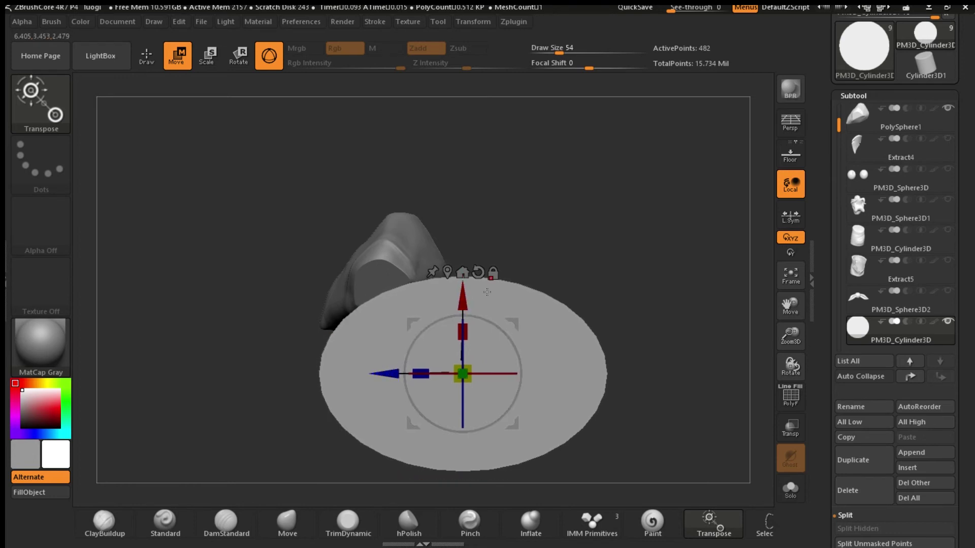
- Return to Draw mode and subdivide the cylinder three times to smooth its surface
click(147, 55)
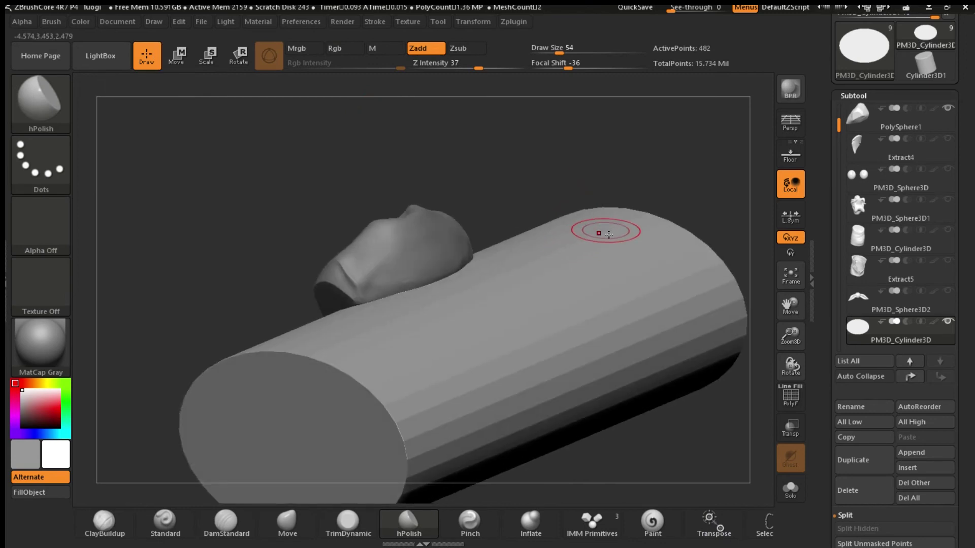
key(ctrl)
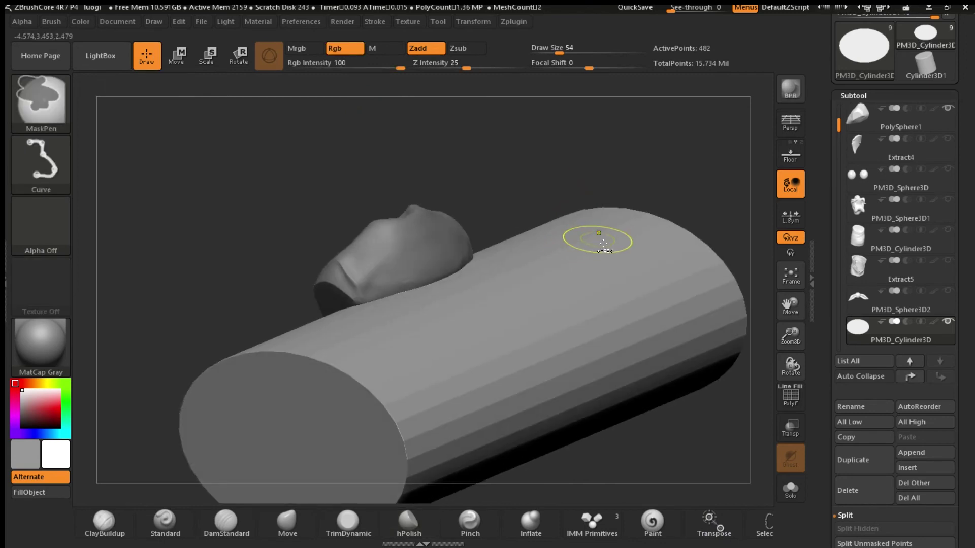
key(ctrl+d)
key(ctrl+d)
key(ctrl+d)
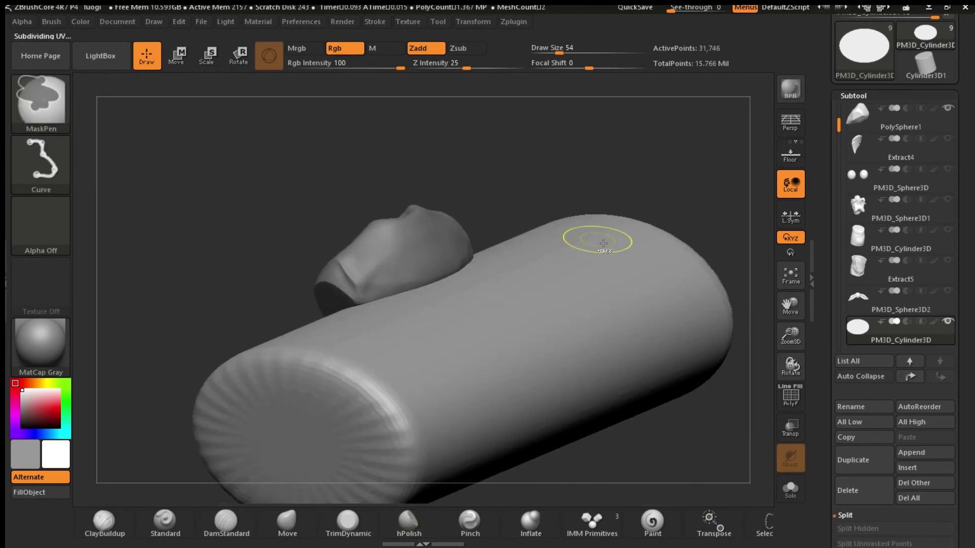
drag(642, 160, 657, 156)
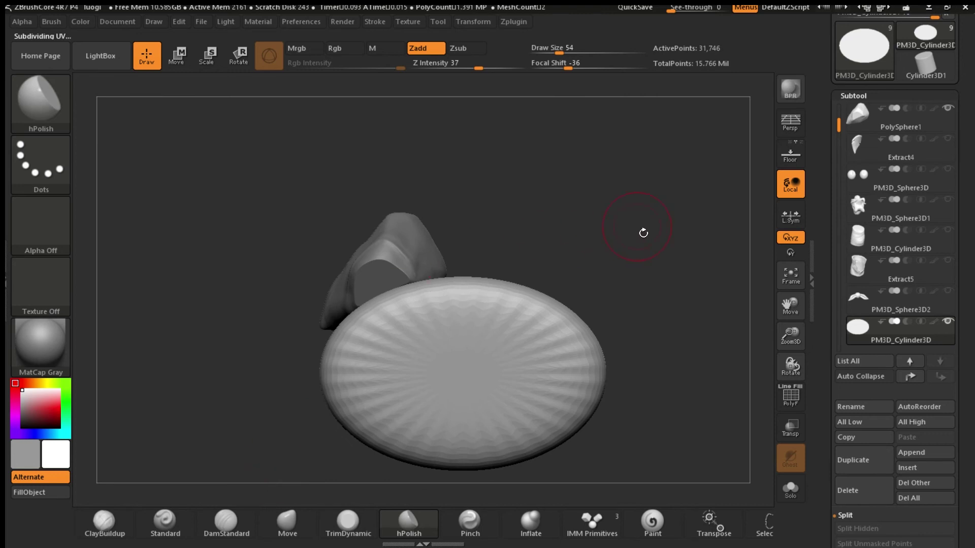
- Move the cylinder up the subtool order until it sits directly below PolySphere1
click(913, 375)
click(913, 376)
click(913, 376)
click(913, 375)
click(913, 375)
click(913, 375)
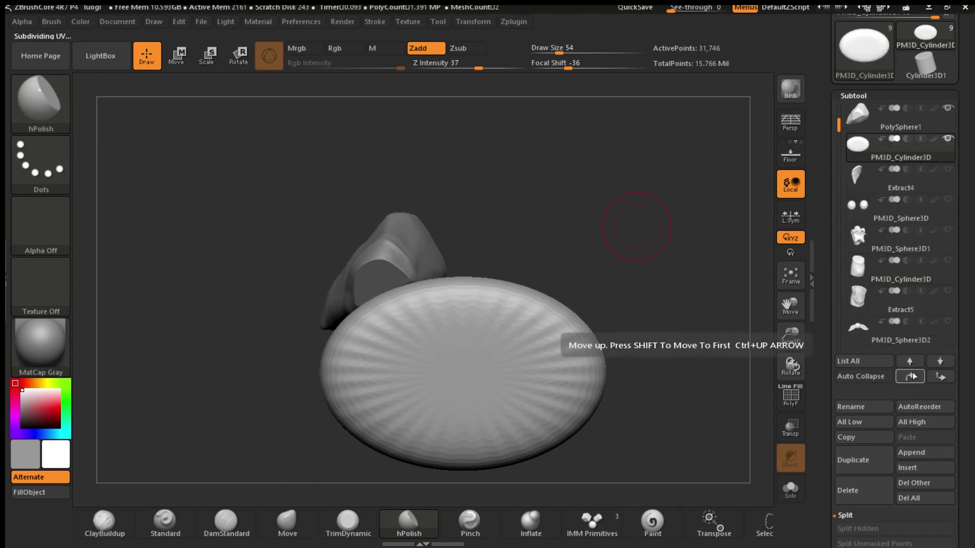
- Set the cylinder subtool's Boolean mode to subtraction, leaving the PolySphere1 torso as addition
scroll(948, 305, up, 3)
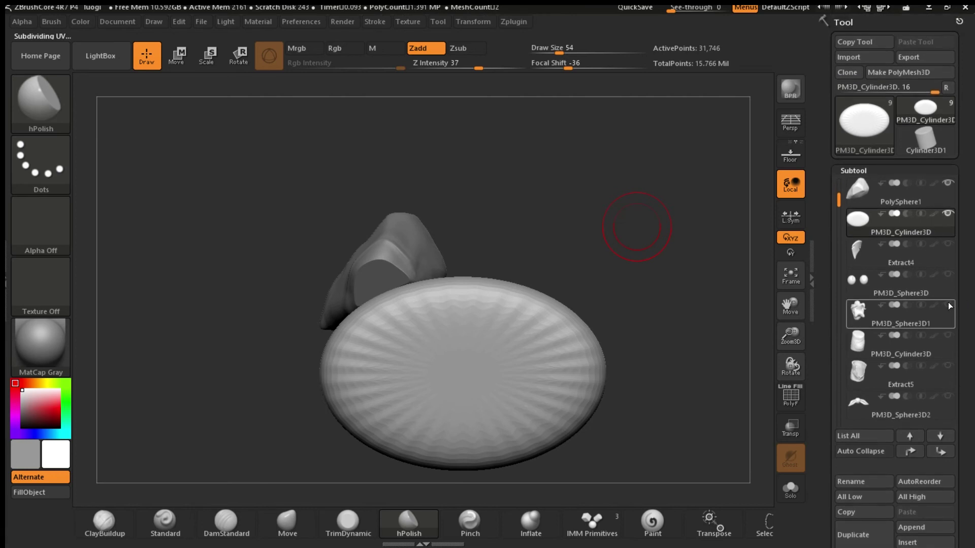
mouse_move(945, 297)
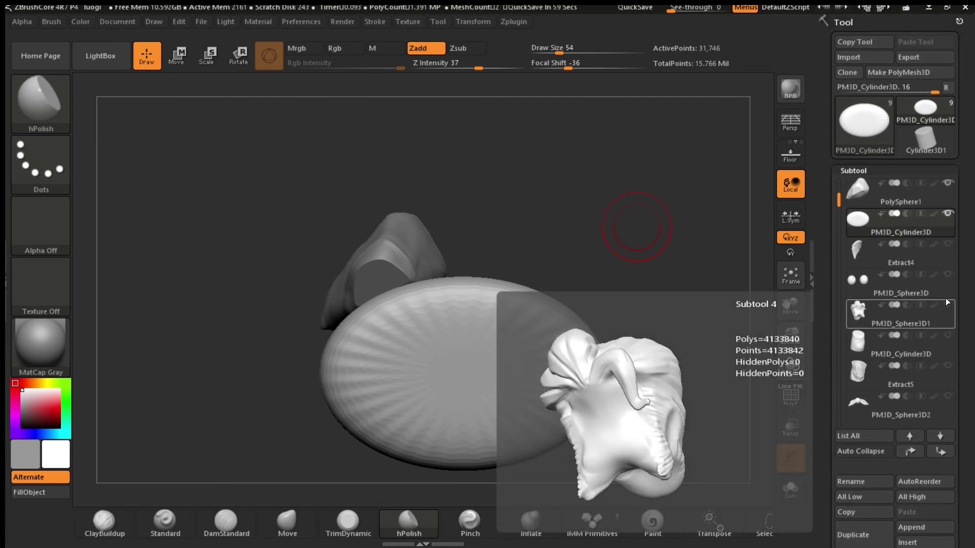
mouse_move(916, 208)
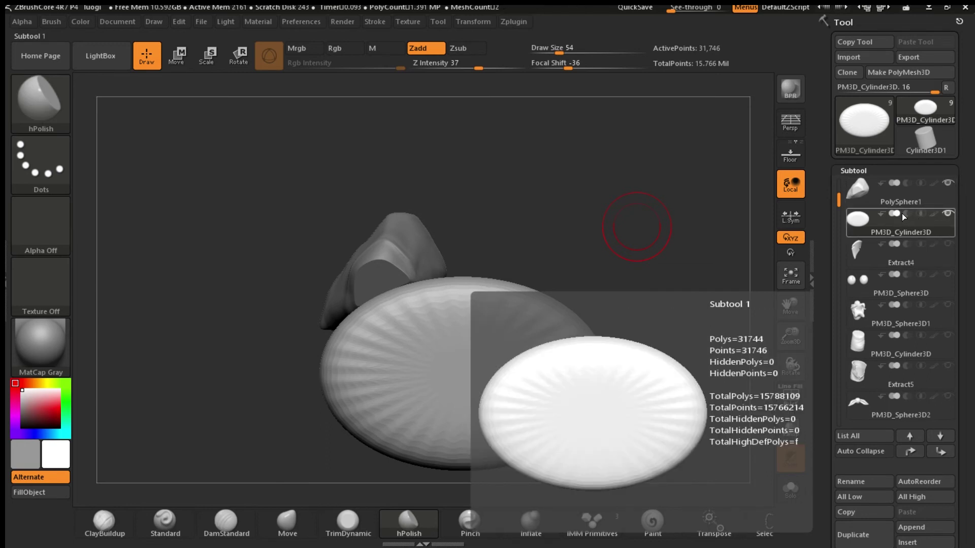
click(907, 213)
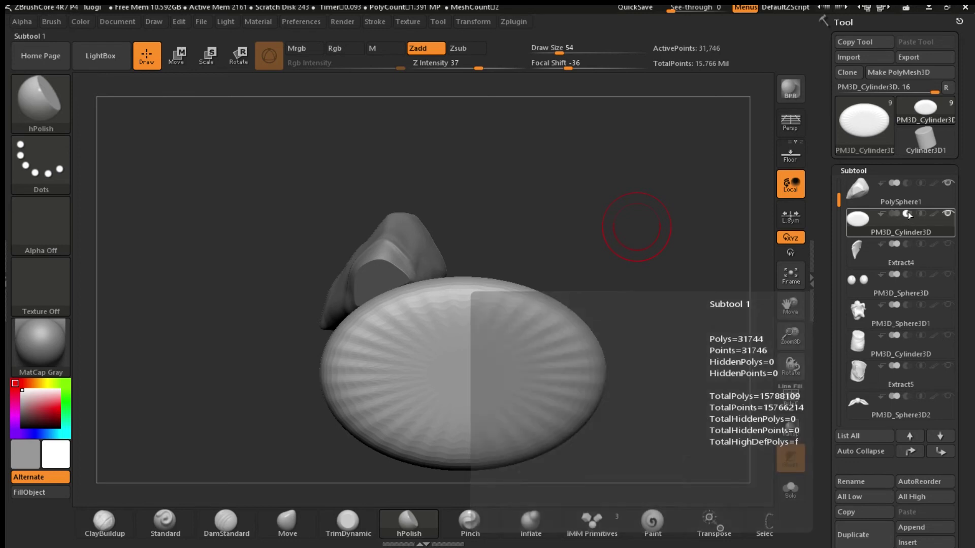
click(895, 214)
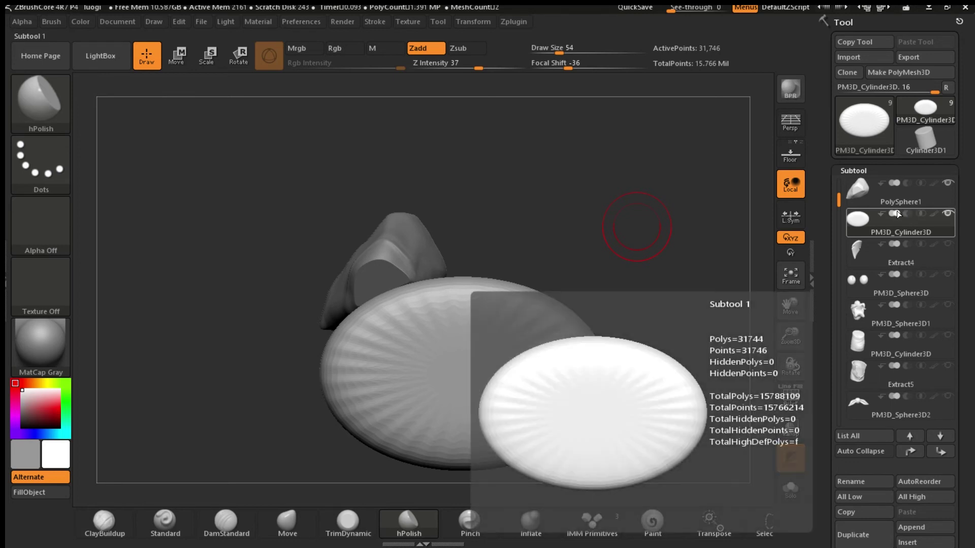
mouse_move(897, 188)
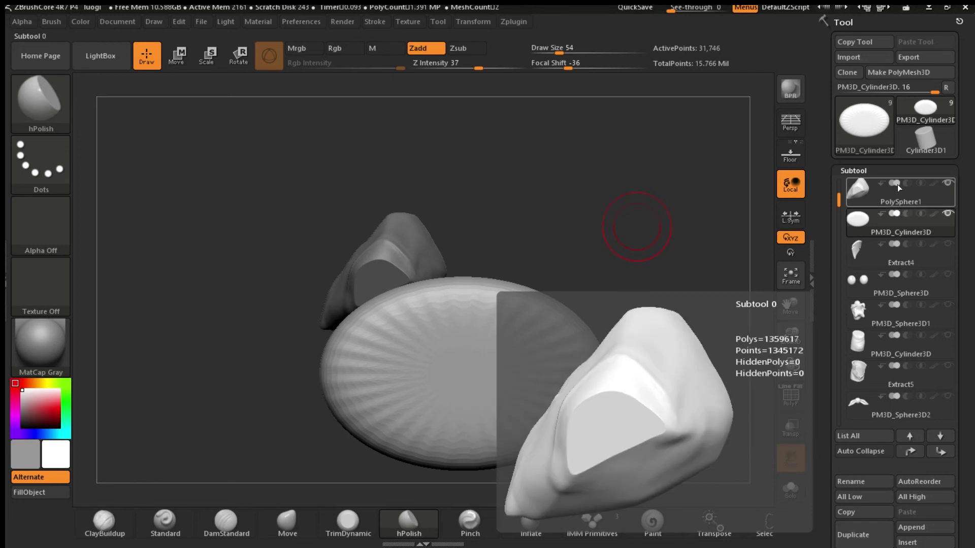
mouse_move(896, 213)
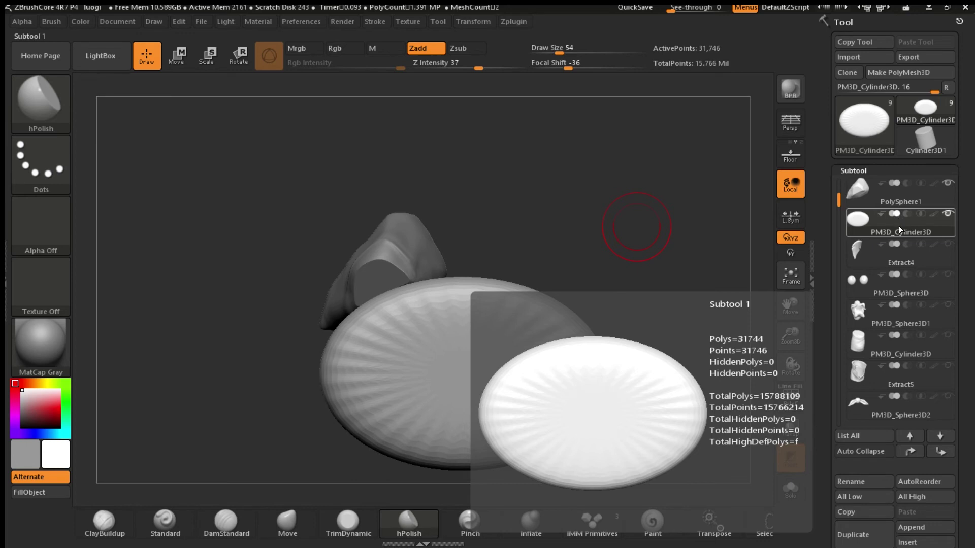
click(907, 214)
mouse_move(901, 184)
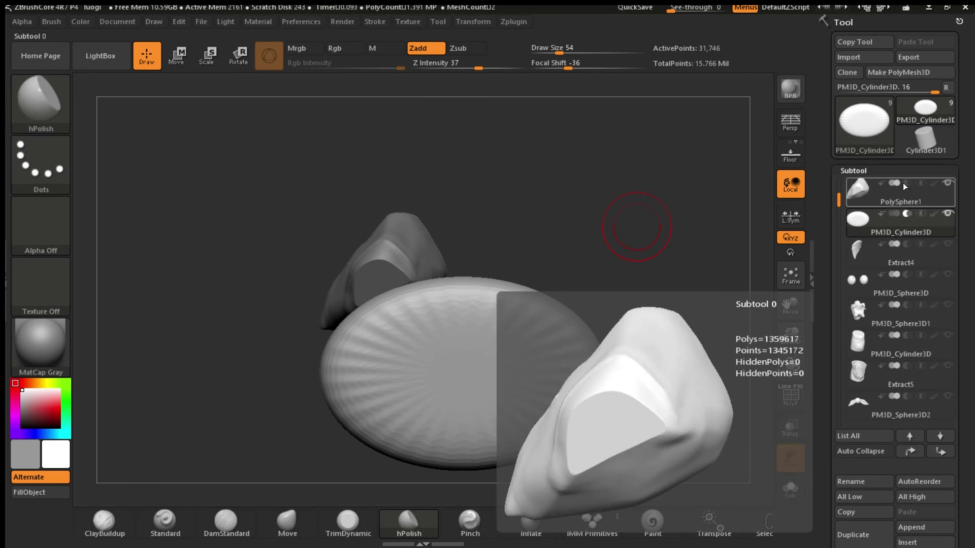
mouse_move(920, 211)
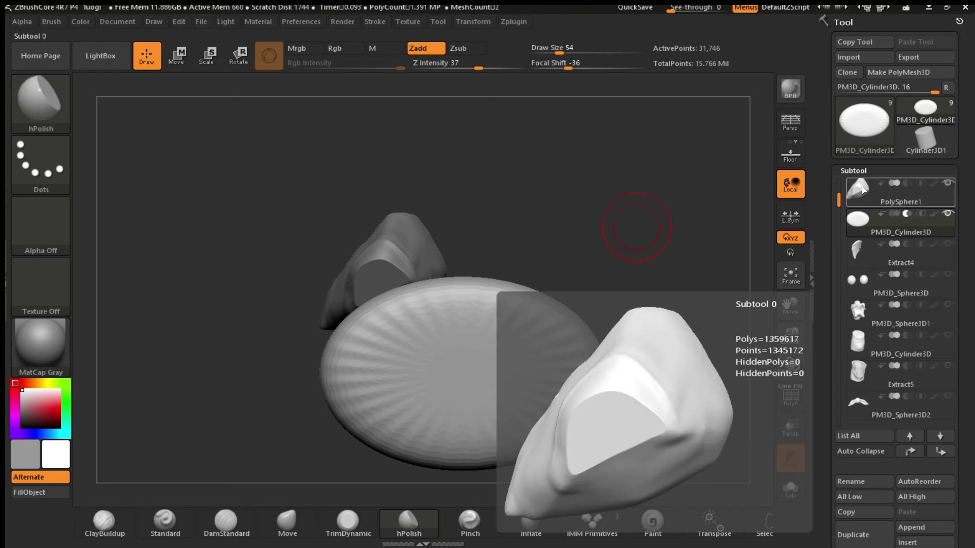
- Select the PolySphere1 torso and merge it down with the cylinder, accepting that this cannot be undone
click(863, 188)
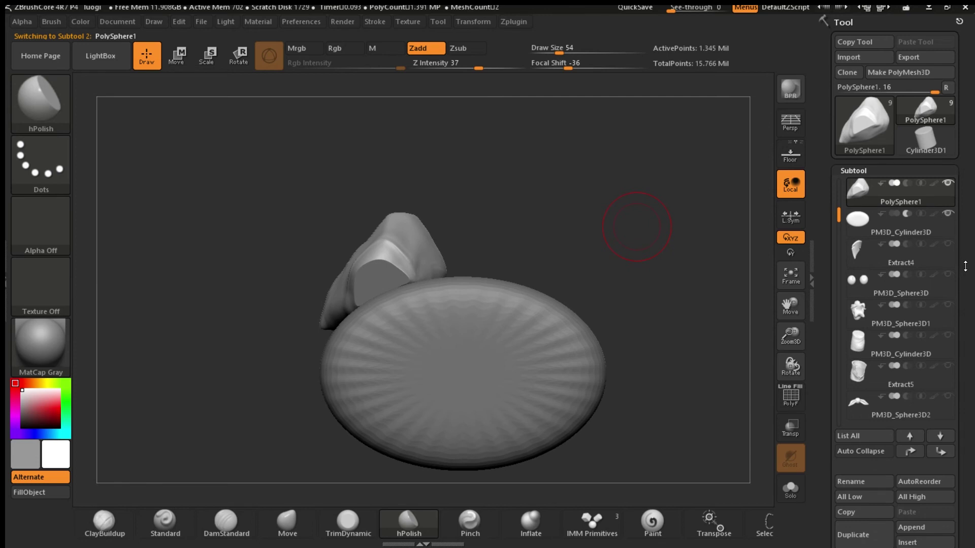
drag(966, 267, 973, 186)
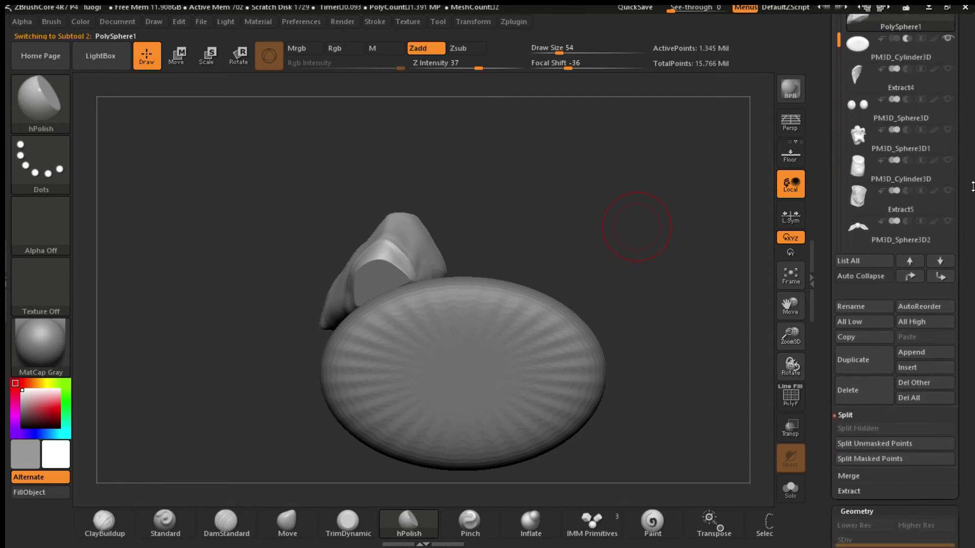
click(858, 476)
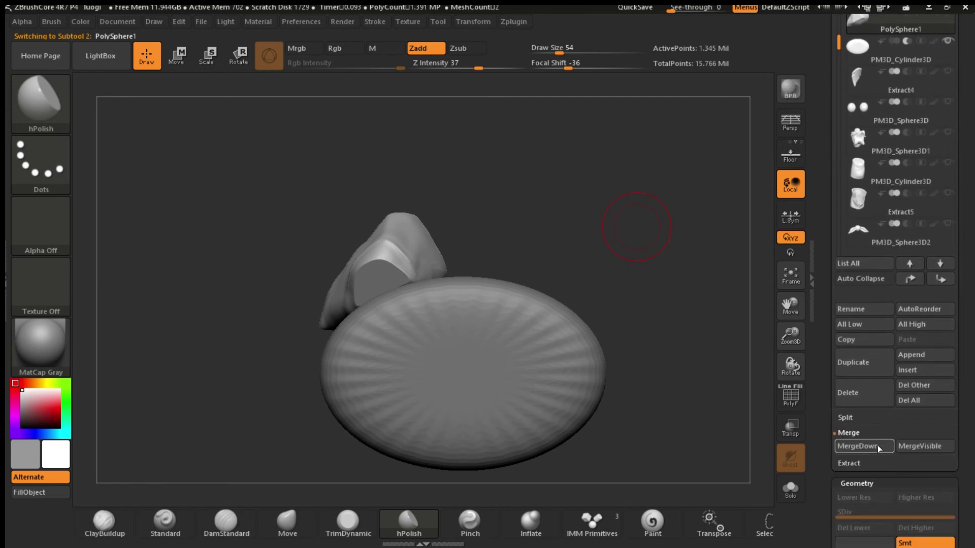
click(877, 446)
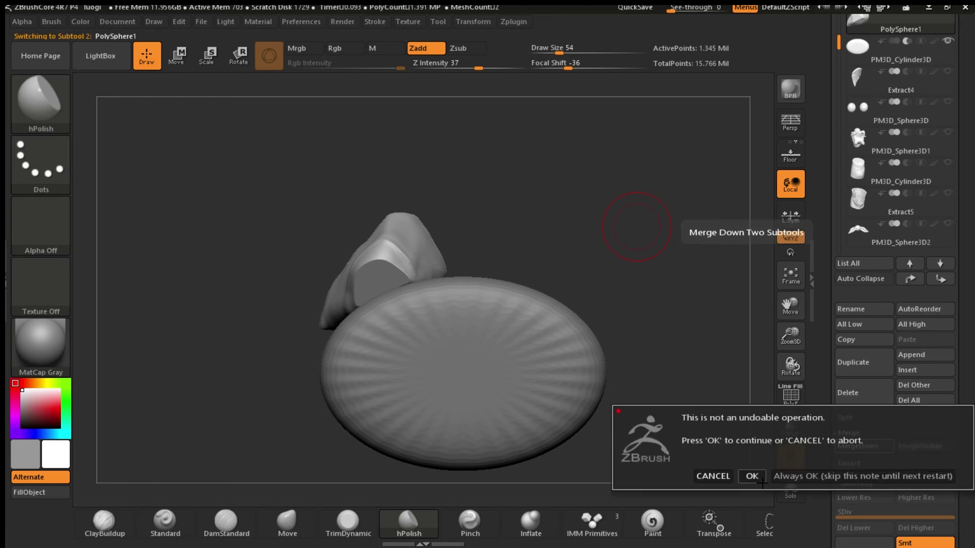
click(752, 477)
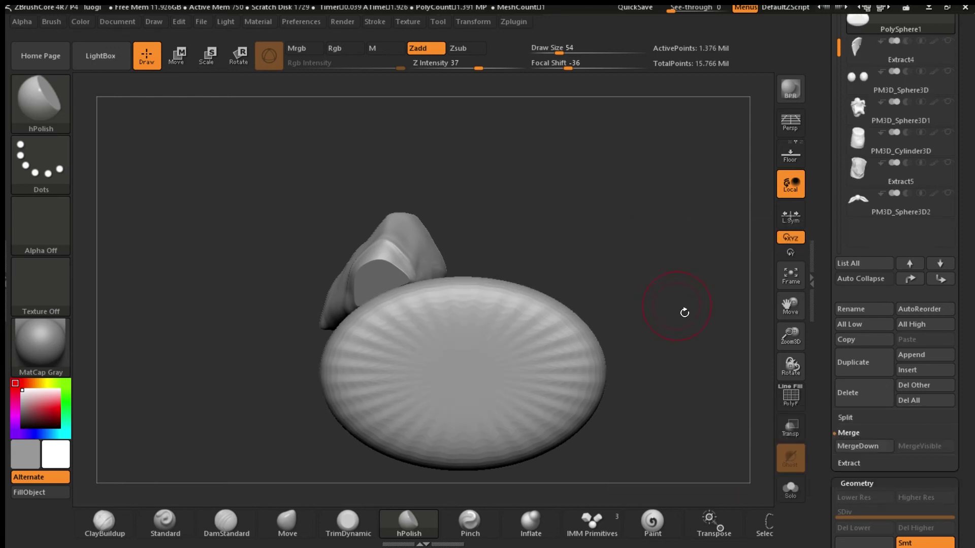
- Re-DynaMesh the merged torso to cut the cylinder's shape out of its base
mouse_move(684, 311)
mouse_down()
mouse_move(708, 316)
mouse_move(678, 261)
mouse_up()
key(ctrl)
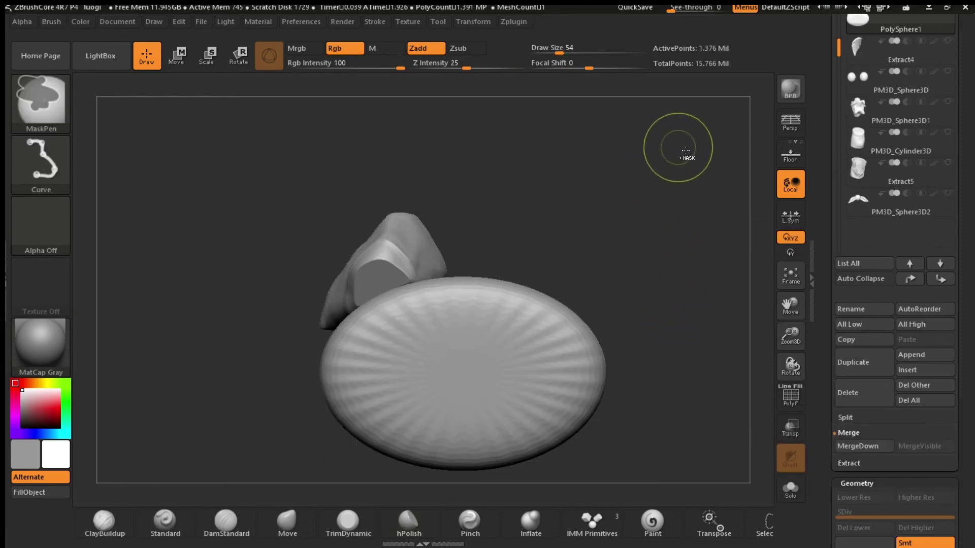
ctrl+drag(677, 154, 592, 256)
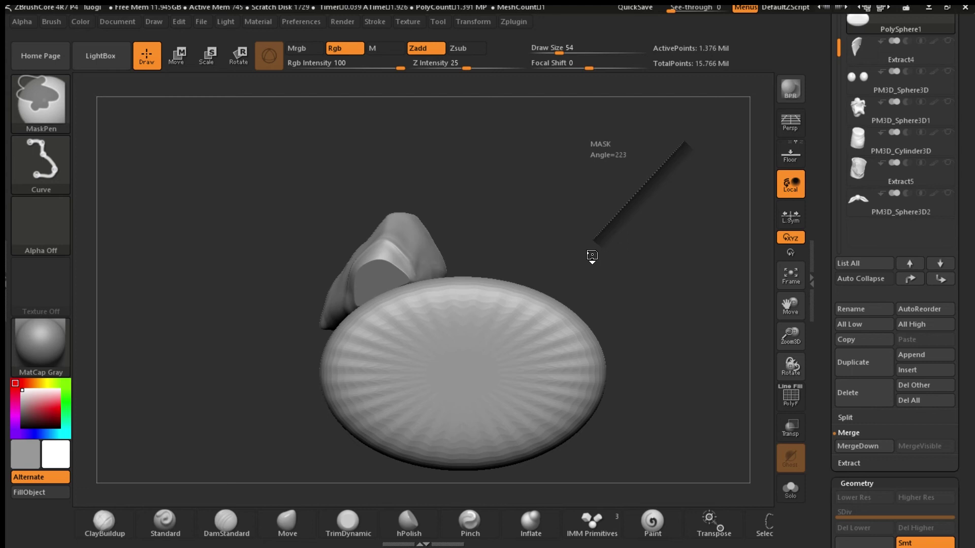
ctrl+drag(591, 256, 594, 258)
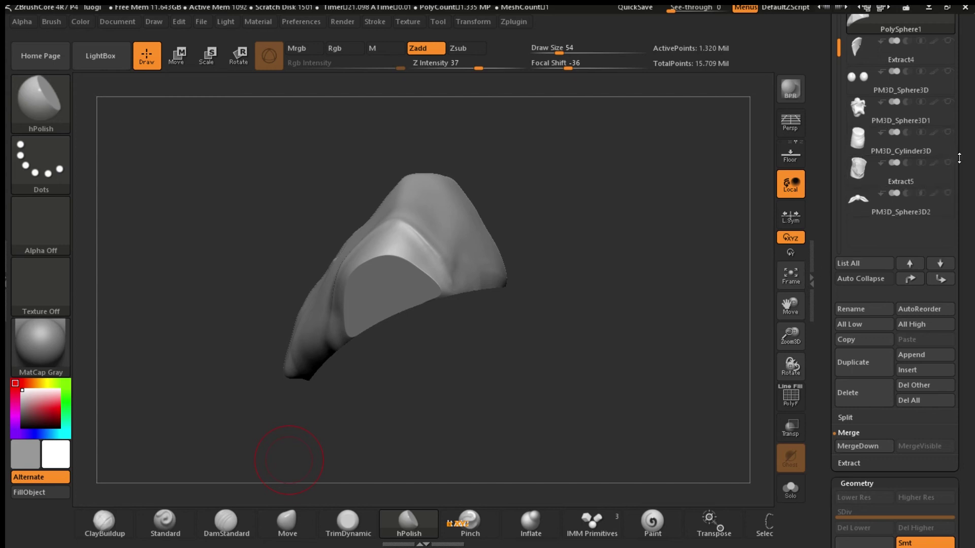
- Show all subtools again and make the PolySphere body the active subtool, viewing the bust from the side
scroll(847, 217, up, 5)
scroll(853, 203, up, 1)
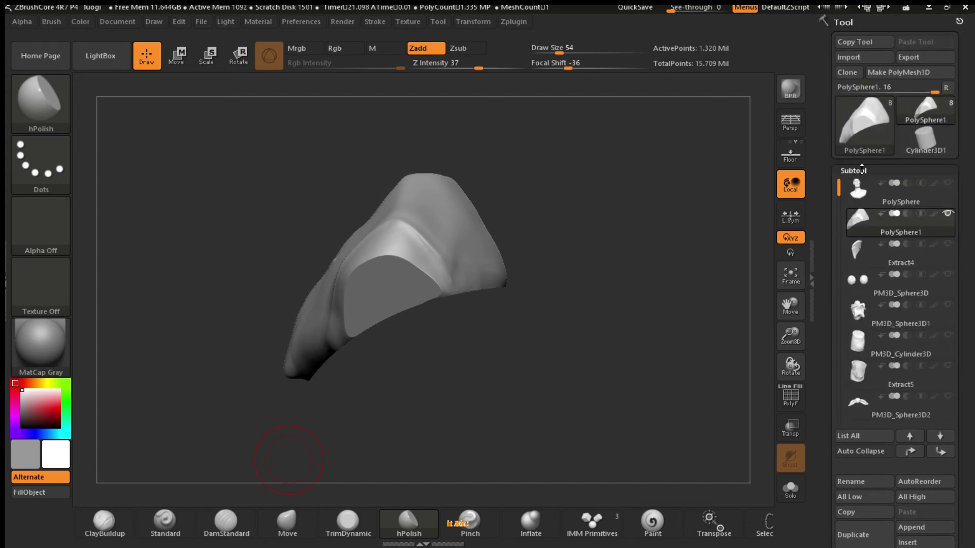
shift+click(947, 214)
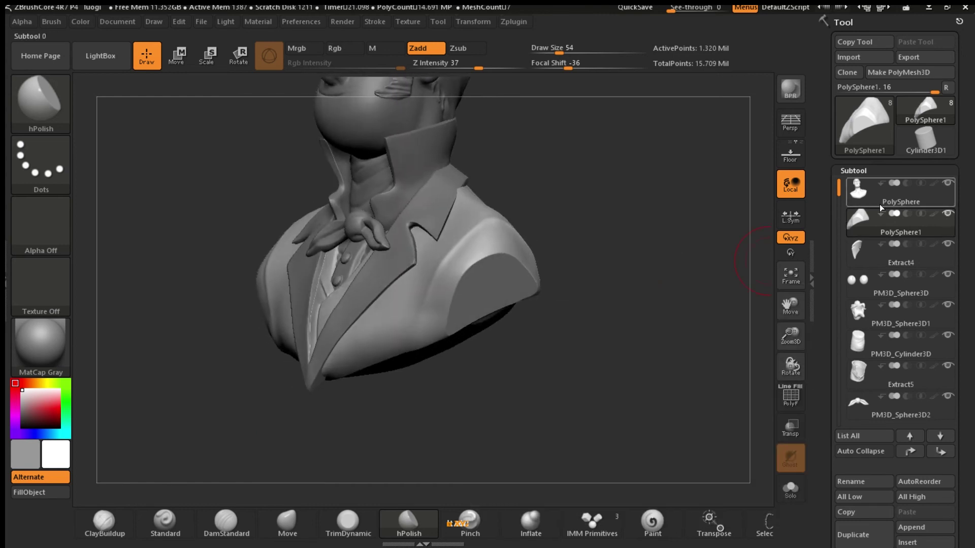
click(879, 201)
drag(742, 307, 812, 242)
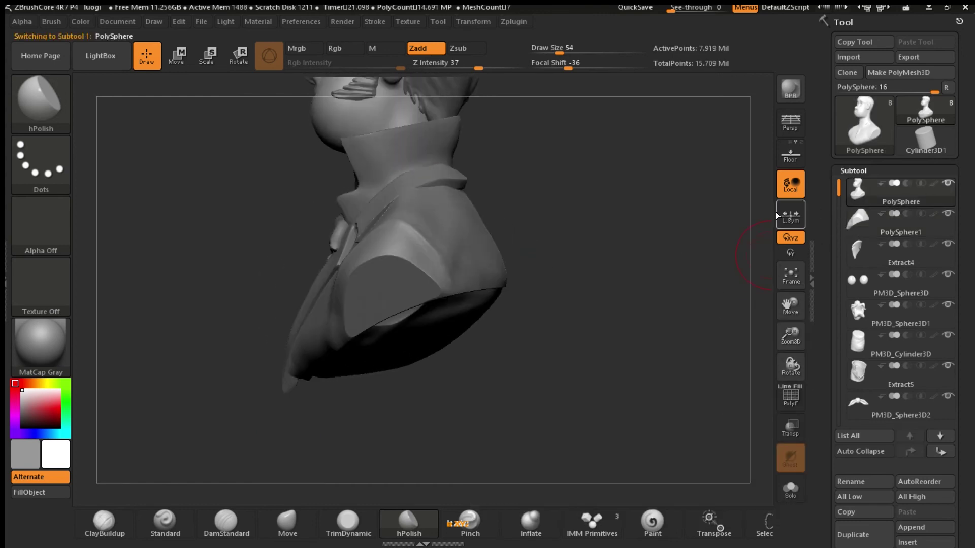
- Mask the lower part of the PolySphere body along a slanted line and open the subtool's Split options
drag(754, 331, 742, 325)
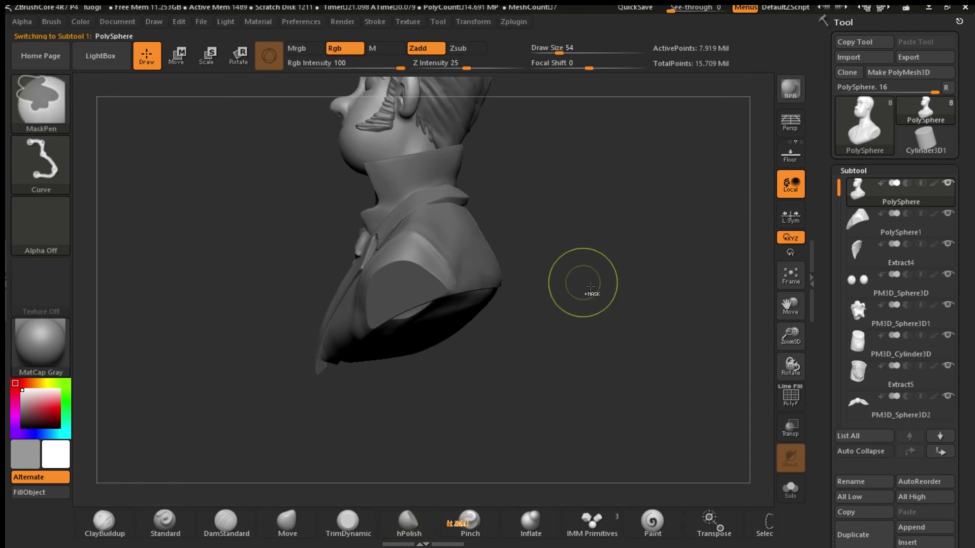
mouse_move(615, 270)
ctrl+mouse_down()
mouse_move(483, 285)
mouse_move(361, 330)
mouse_move(267, 431)
mouse_move(266, 423)
ctrl+mouse_up()
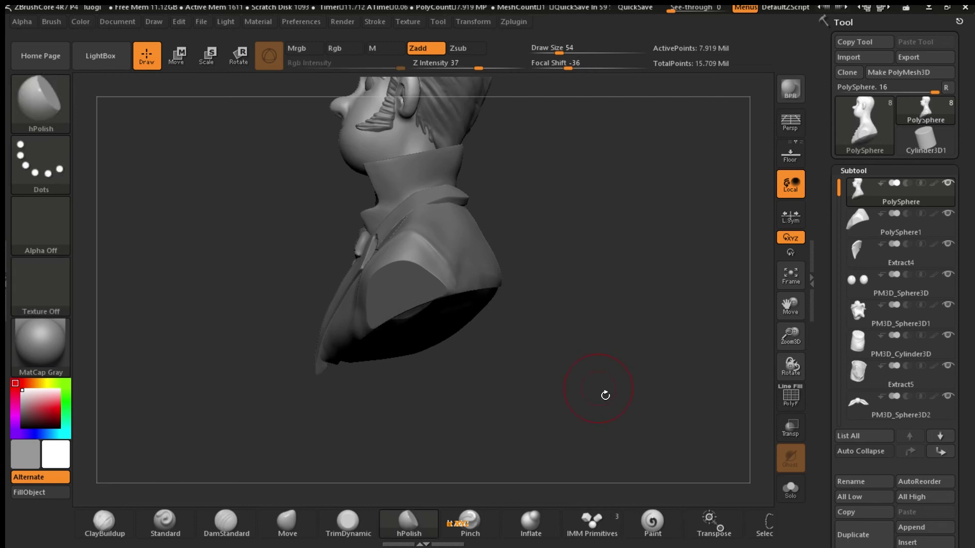
scroll(971, 280, down, 3)
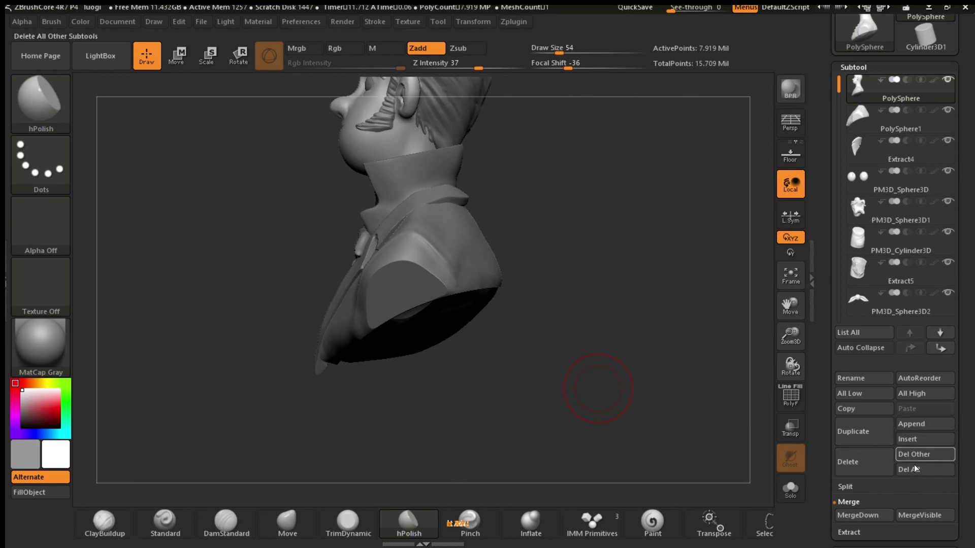
click(862, 490)
mouse_move(970, 444)
mouse_down()
mouse_move(972, 285)
mouse_move(965, 452)
mouse_up()
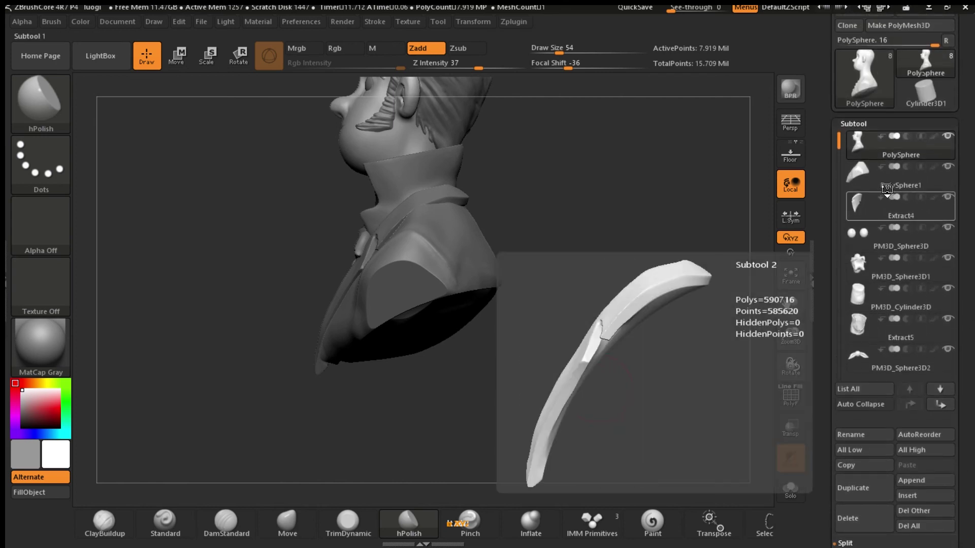
drag(956, 385, 955, 232)
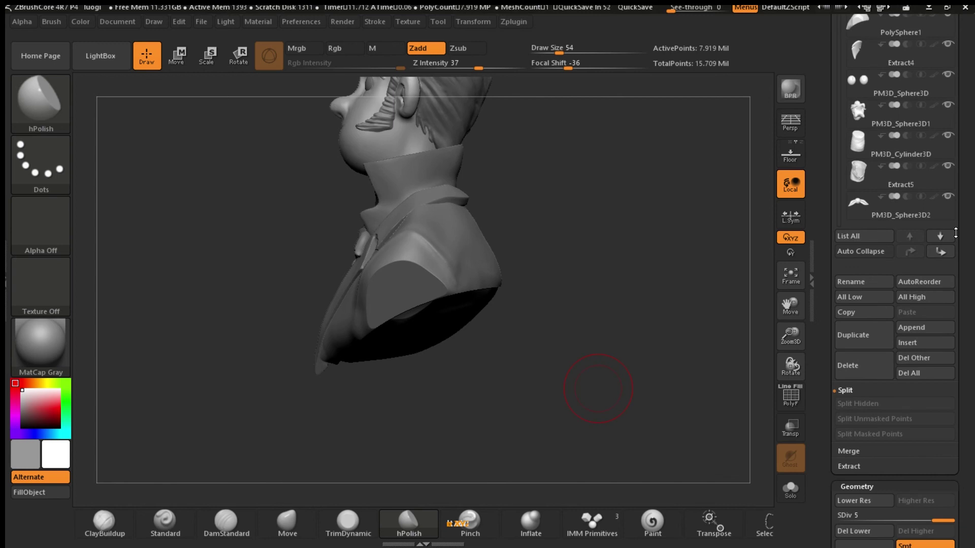
drag(961, 64, 970, 234)
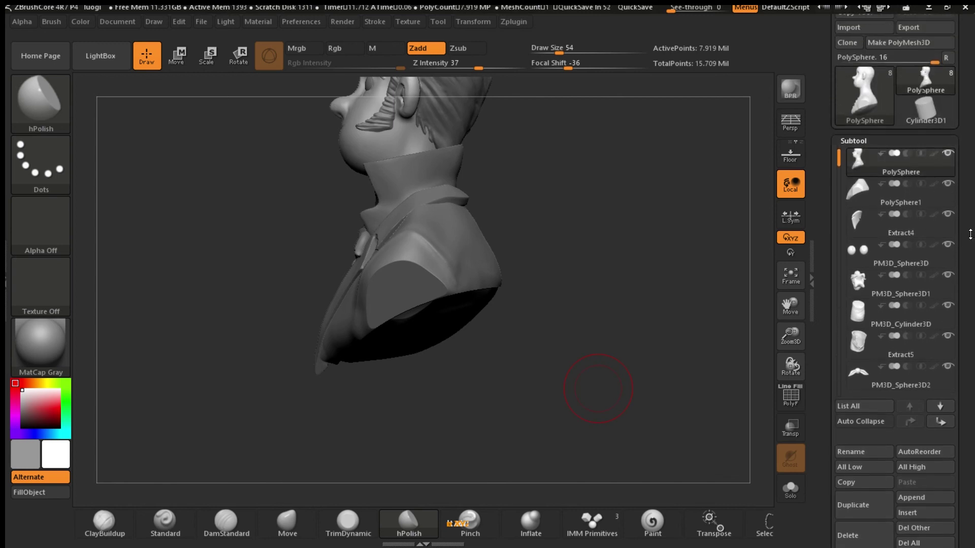
mouse_move(859, 167)
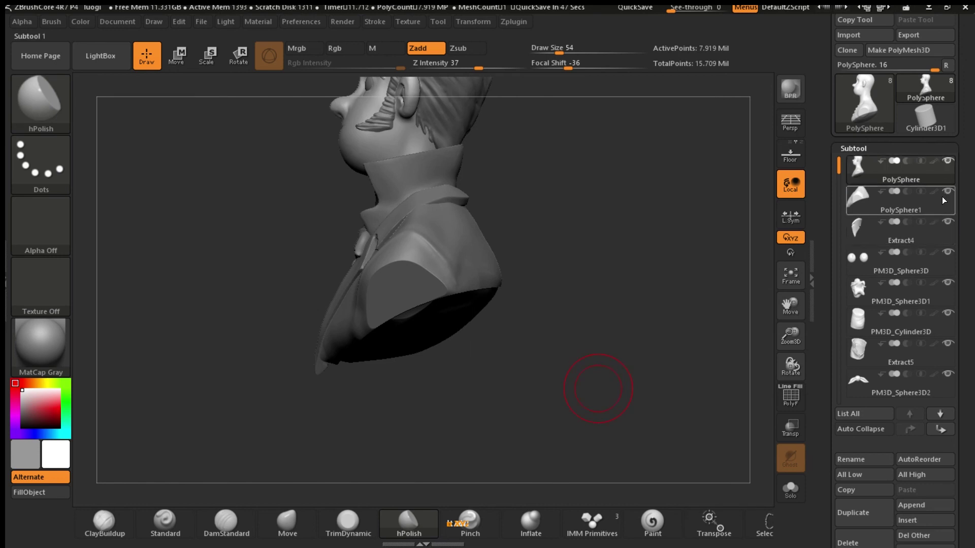
- Hide every subtool except the PolySphere body, clear its mask and convert it to a DynaMesh at resolution 584
shift+click(947, 191)
key(ctrl)
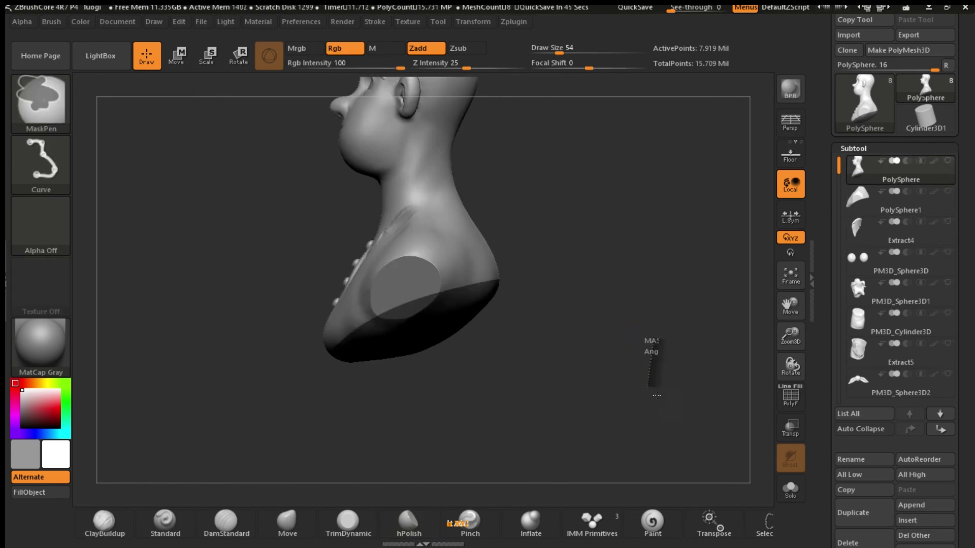
drag(959, 376, 959, 118)
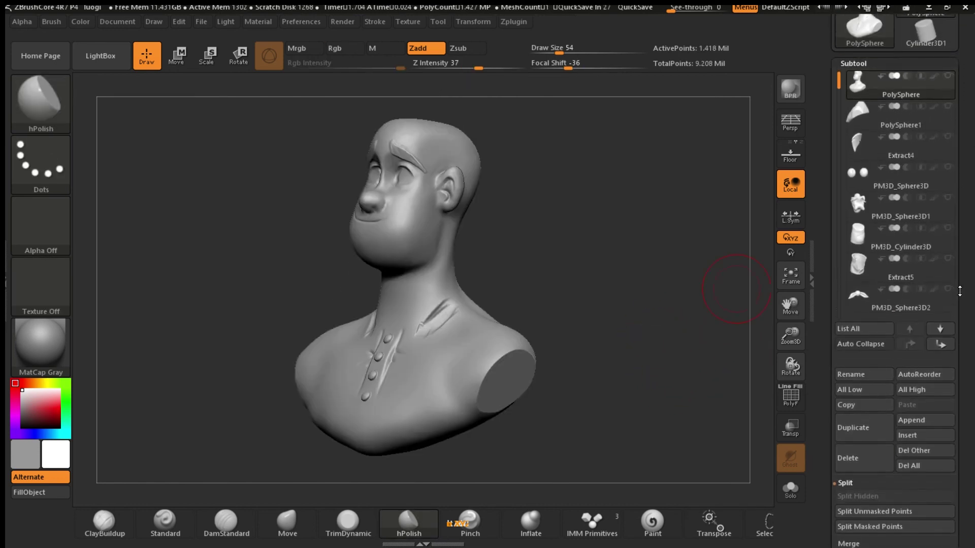
drag(960, 290, 956, 312)
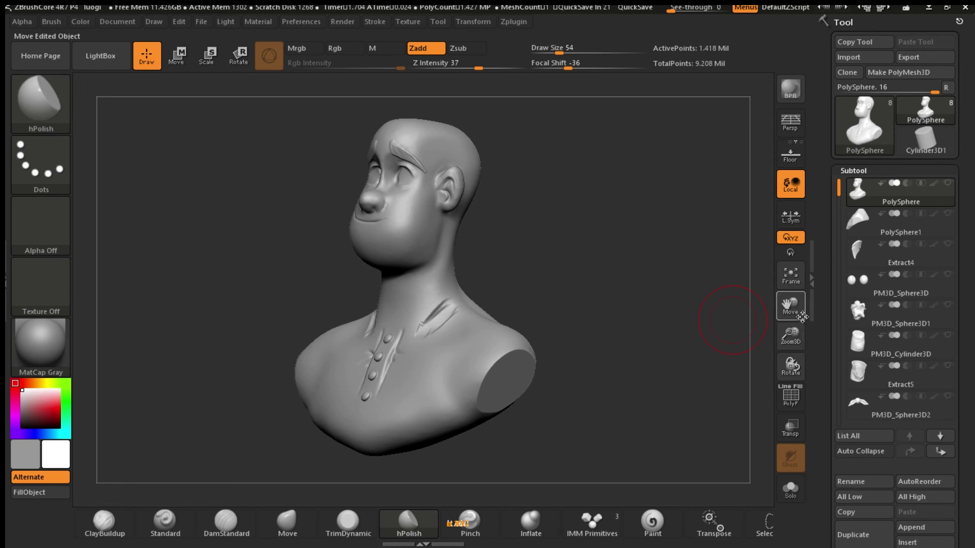
drag(790, 312, 786, 284)
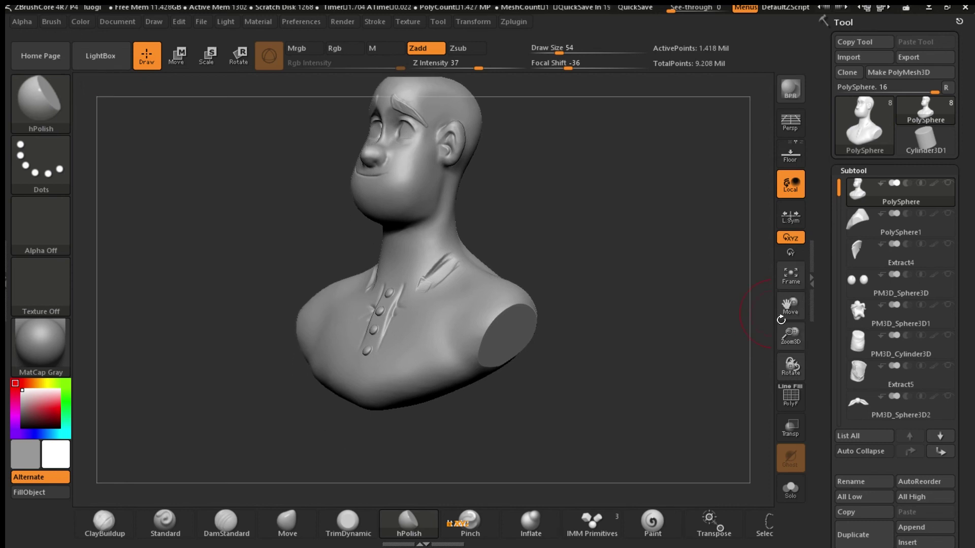
- Insert an IMM Primitives cube symmetrically on the body's two cut shoulders and bring up the move gizmo for it
click(40, 101)
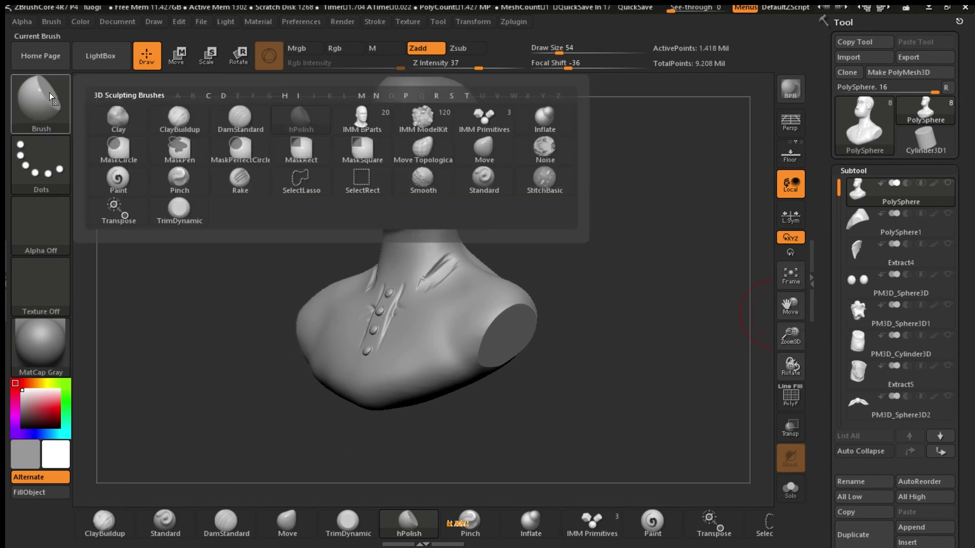
click(482, 122)
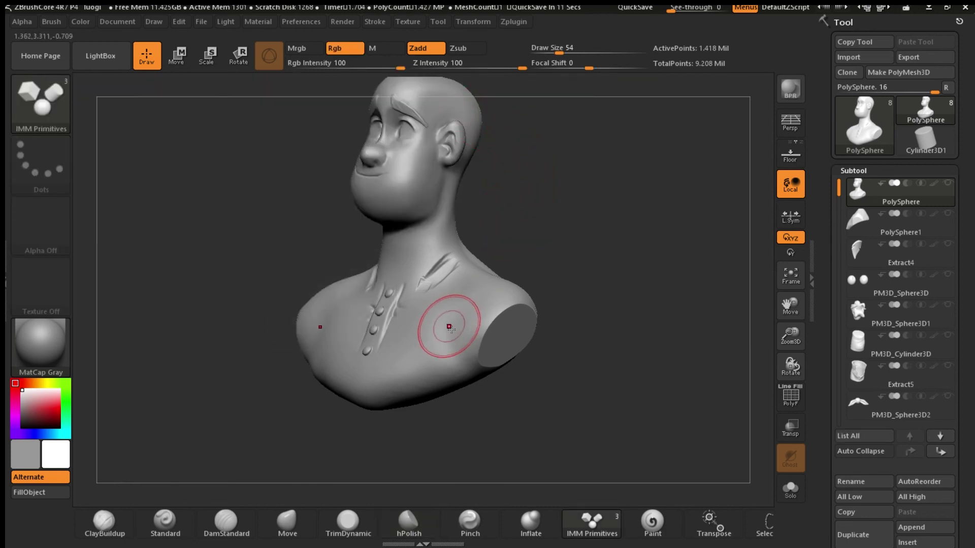
key(m)
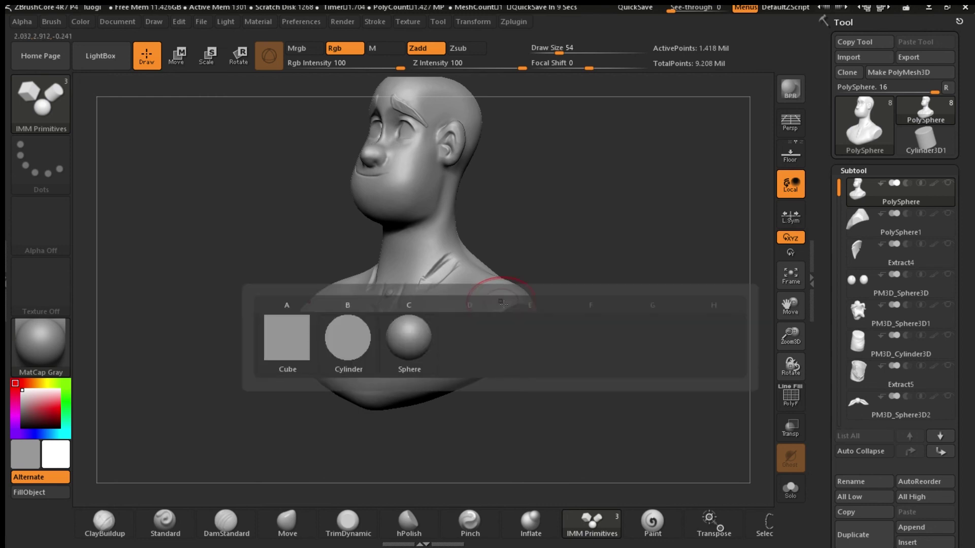
click(297, 342)
drag(618, 334, 641, 337)
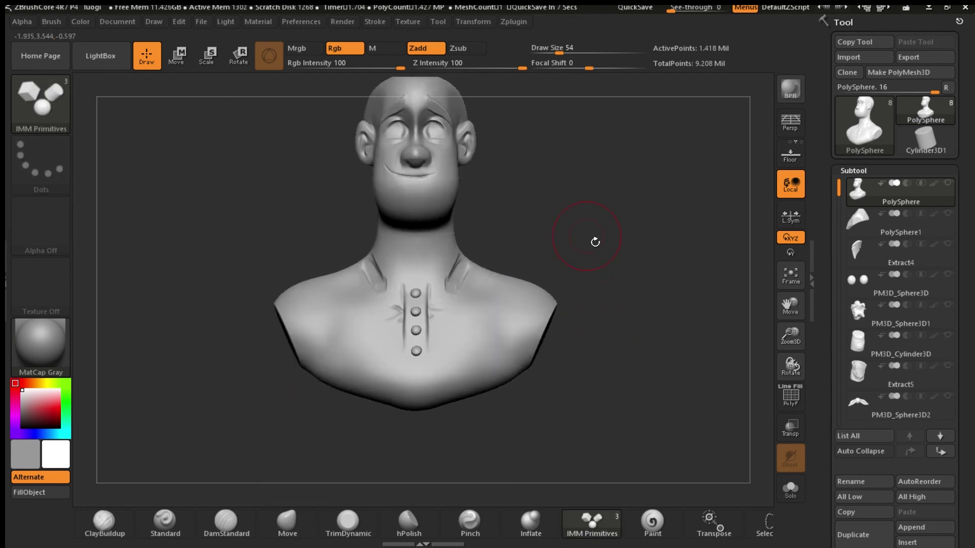
drag(595, 242, 561, 285)
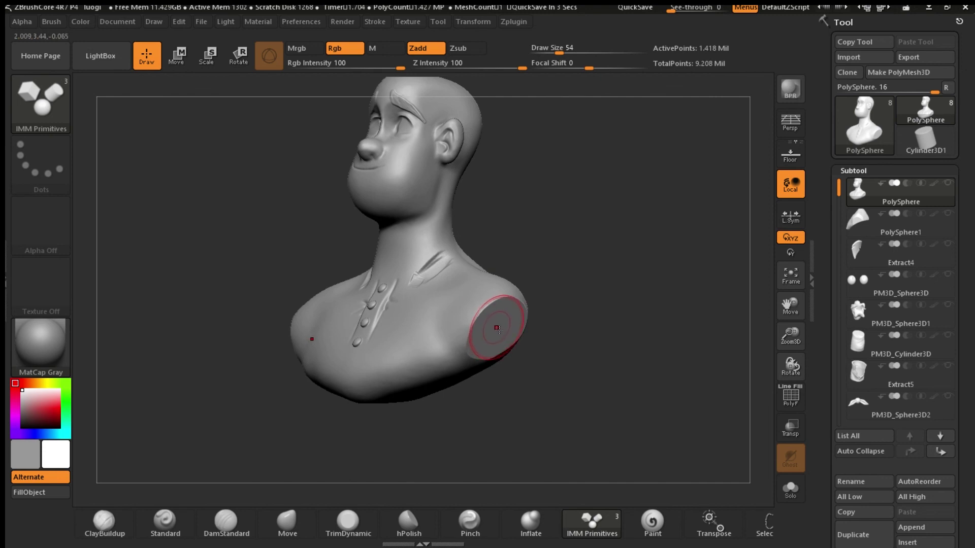
drag(497, 328, 514, 262)
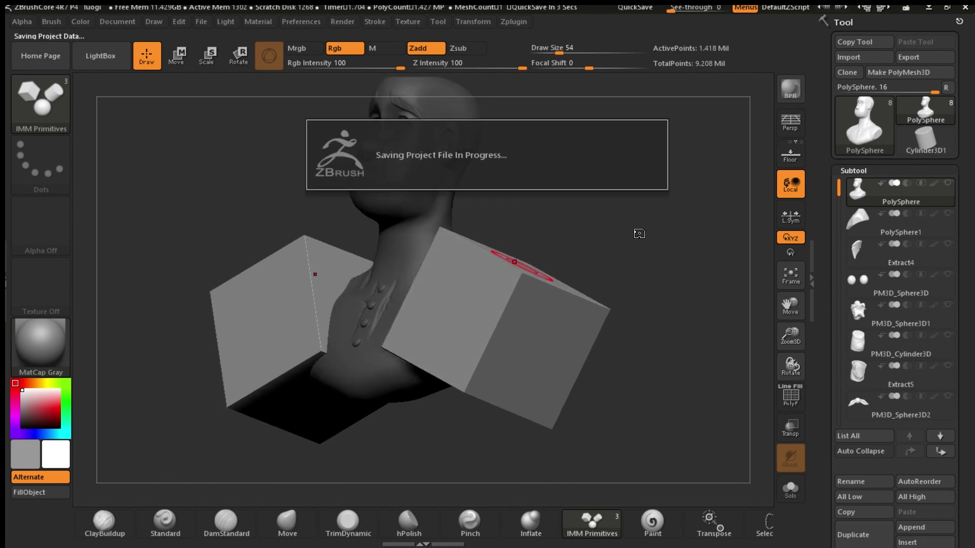
drag(650, 244, 624, 254)
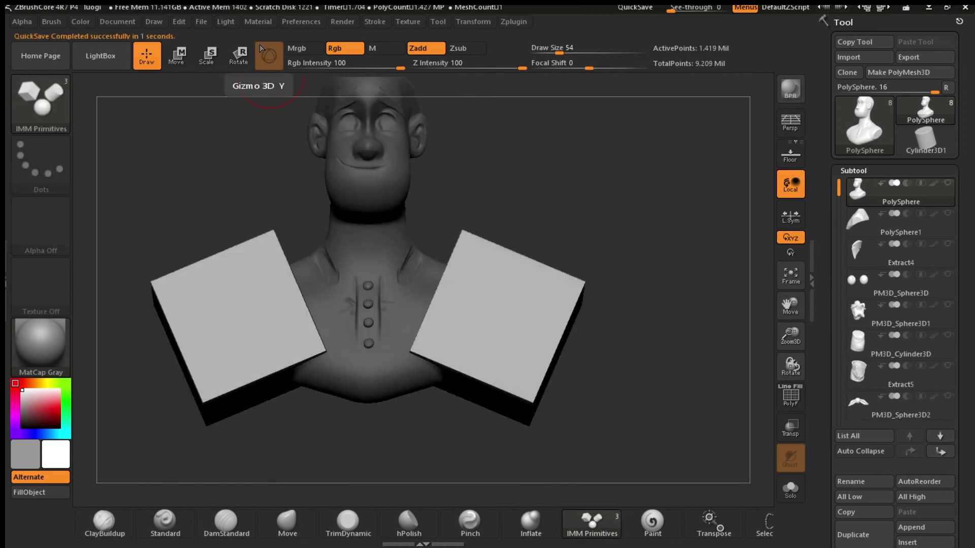
click(189, 56)
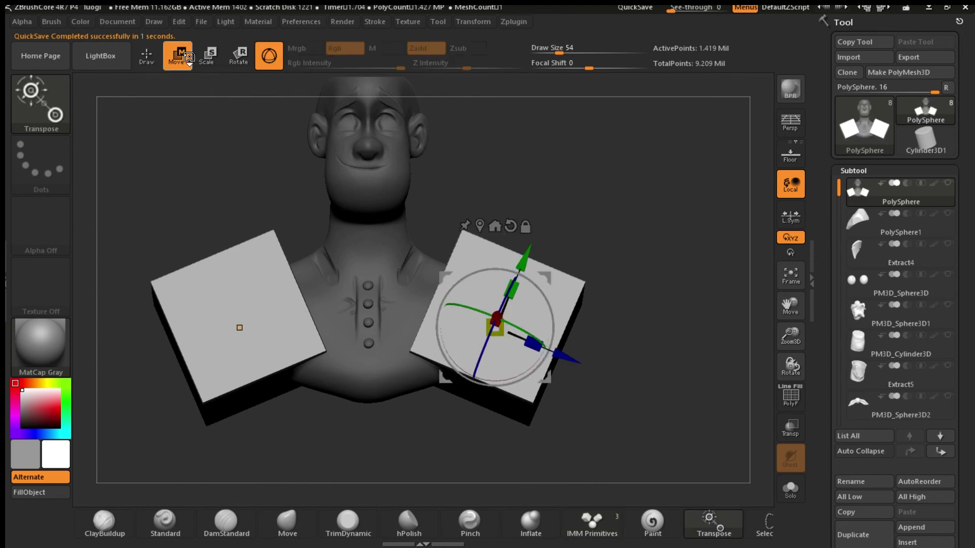
drag(514, 289, 534, 254)
key(ctrl+z)
click(511, 226)
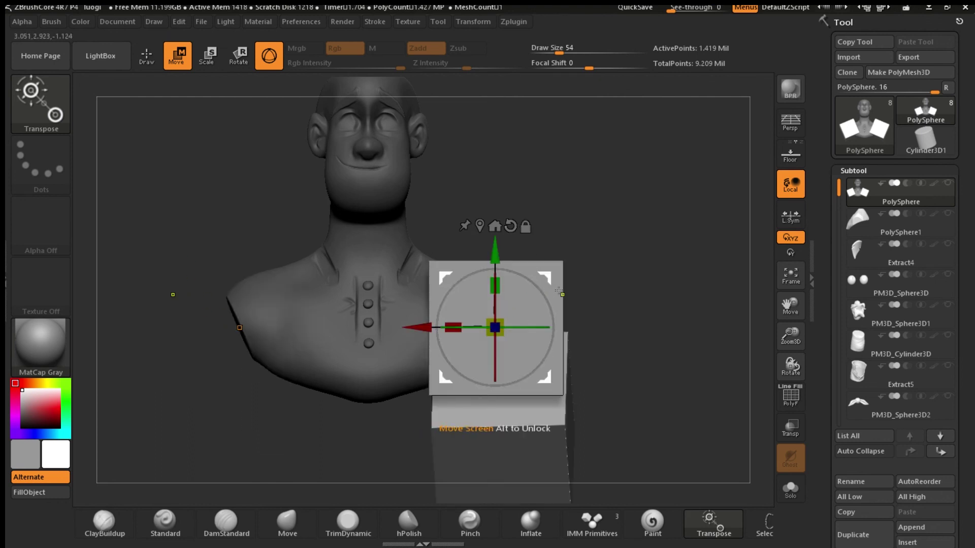
key(ctrl+z)
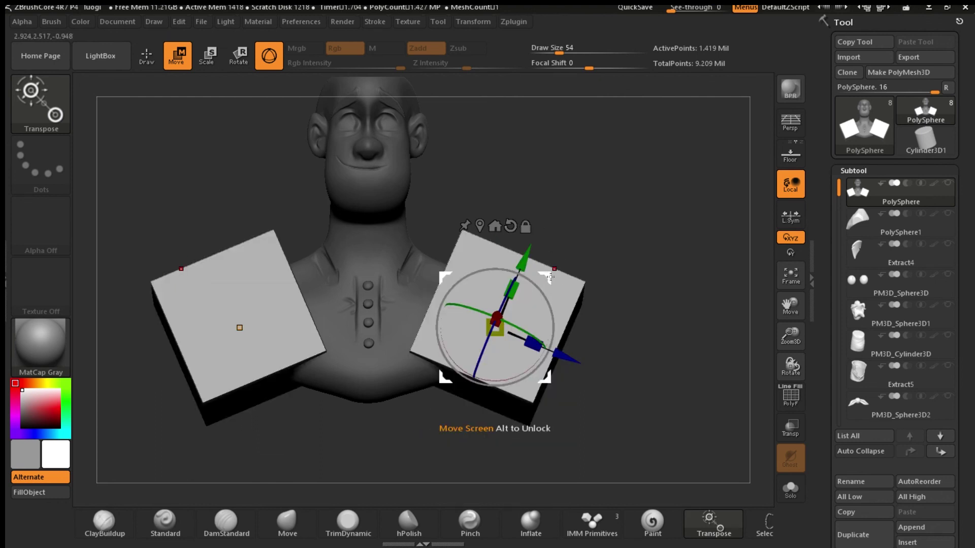
- Enlarge the mirrored cubes and shift them down and inward so they overlap the outer sides of the shoulders
drag(495, 328, 541, 377)
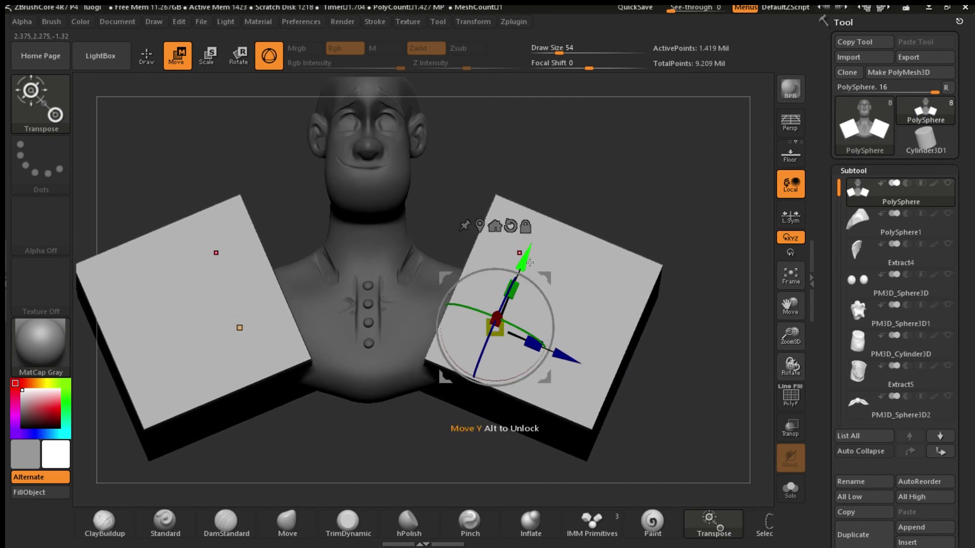
drag(529, 262, 524, 291)
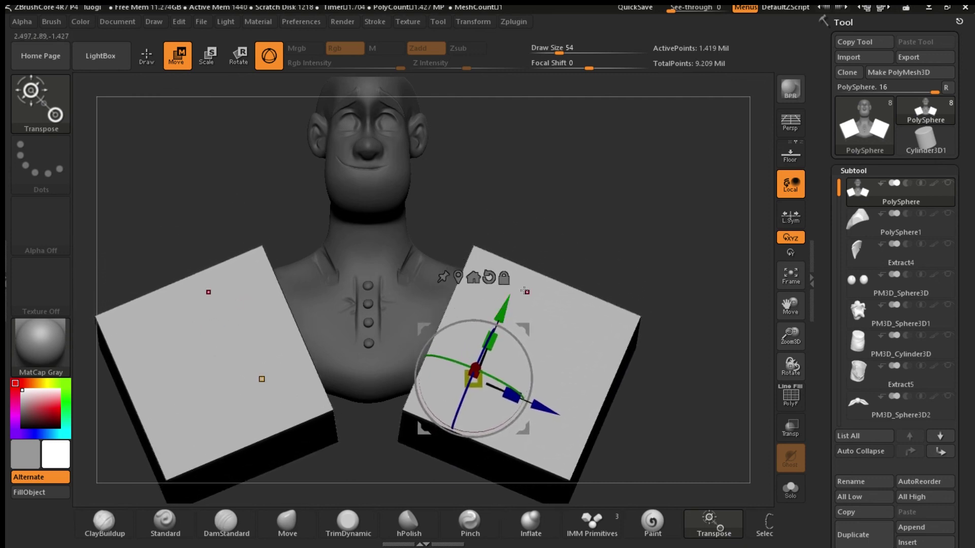
mouse_move(589, 264)
mouse_down()
mouse_move(556, 274)
mouse_move(566, 280)
mouse_move(583, 263)
mouse_up()
- Split the unmasked cubes into their own subtool and set that subtool's Boolean mode to subtraction
scroll(957, 387, down, 10)
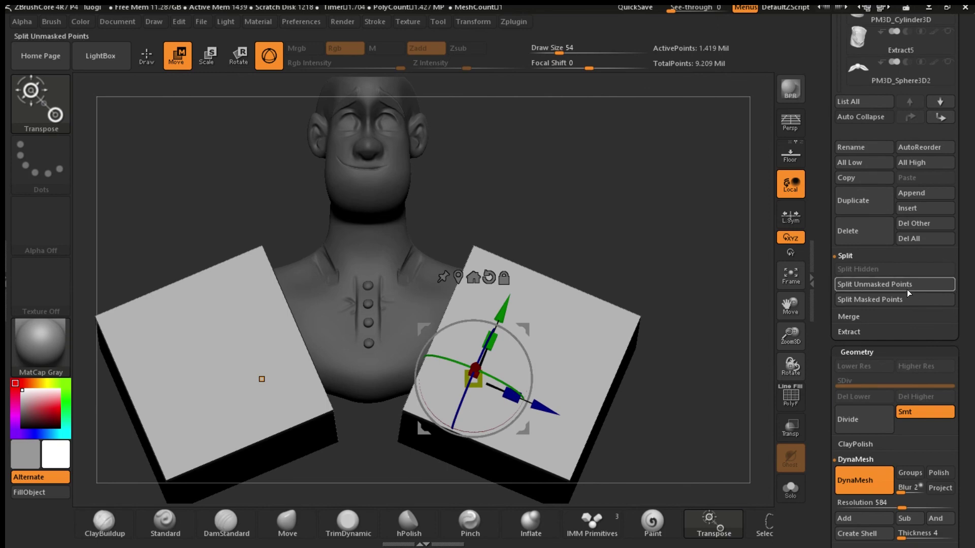
click(906, 287)
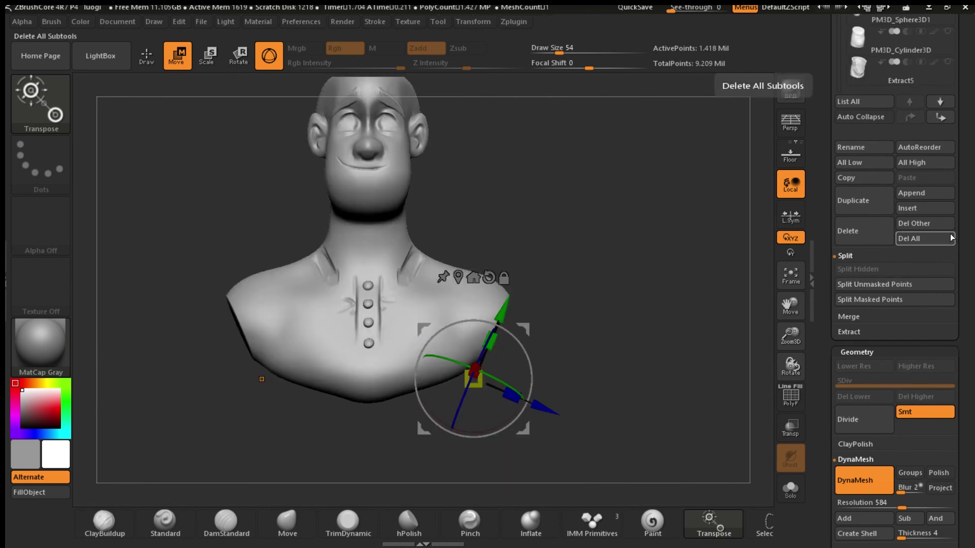
scroll(935, 213, up, 10)
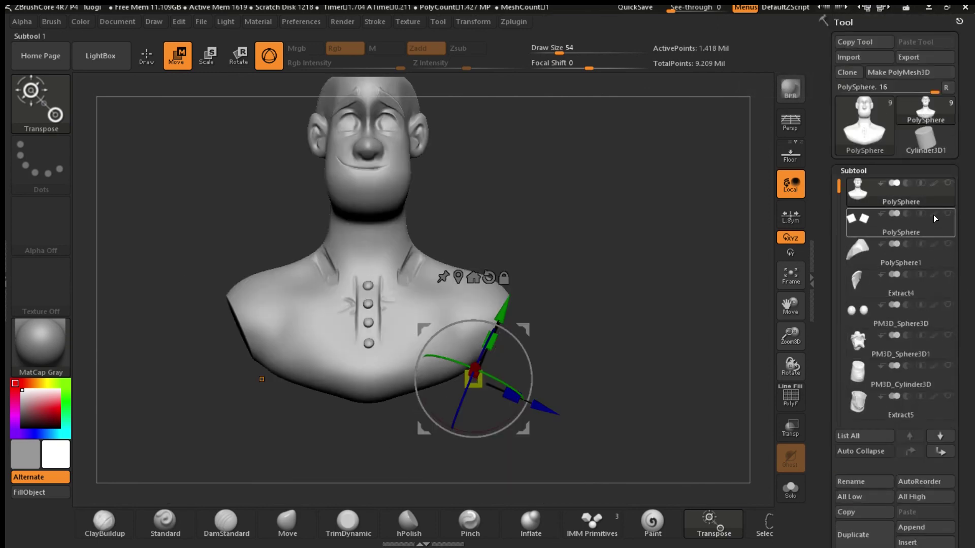
click(906, 206)
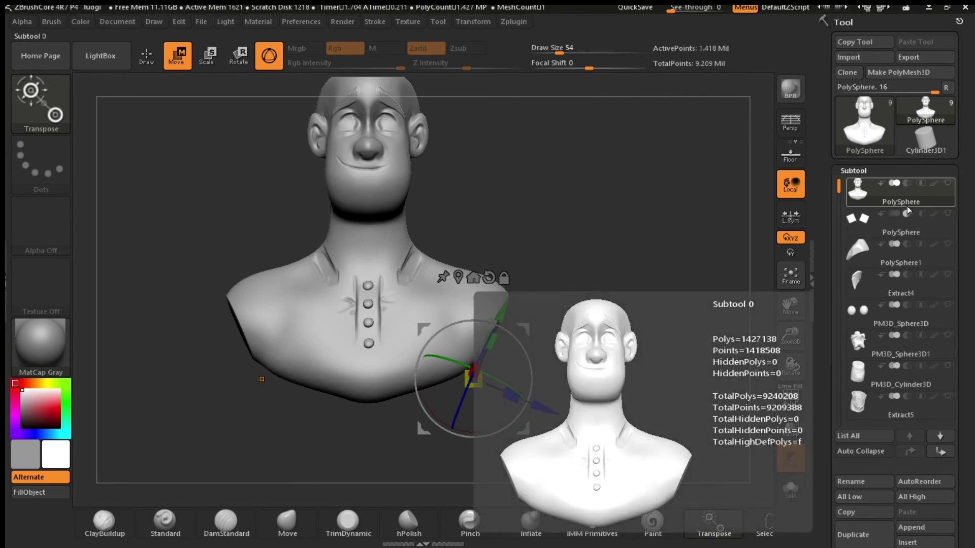
- Merge the PolySphere body down with the cubes subtool, accepting the warning
scroll(967, 187, down, 5)
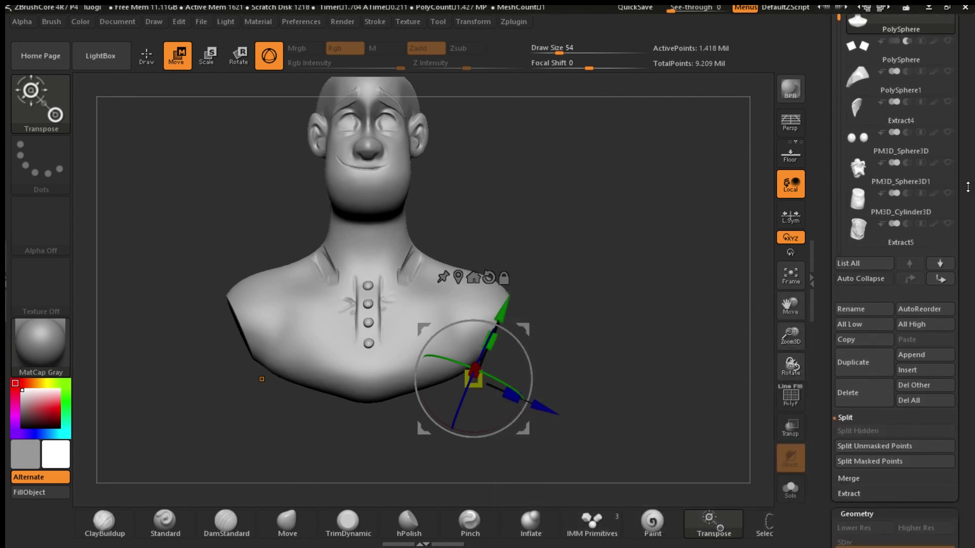
scroll(967, 187, down, 4)
click(871, 359)
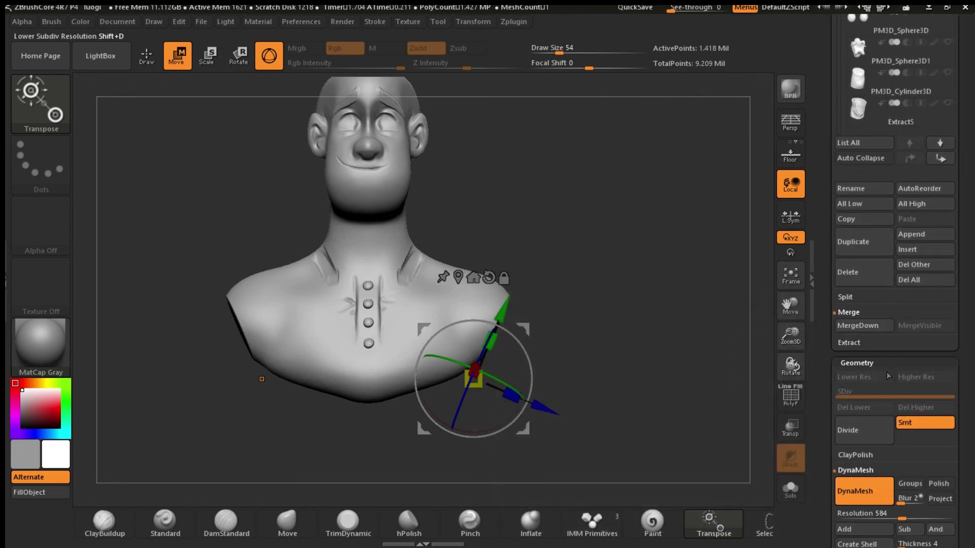
click(863, 326)
click(754, 356)
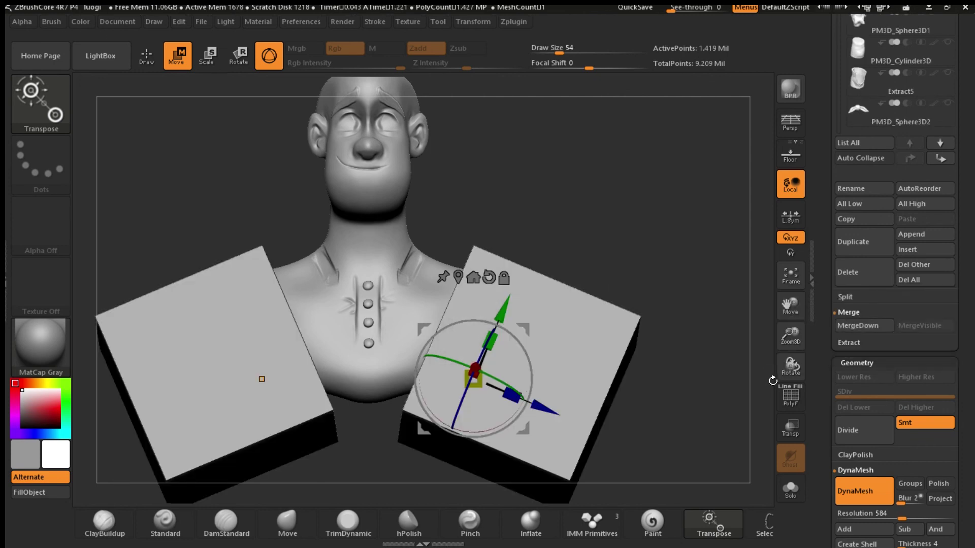
- Re-DynaMesh the merged body to cut the cubes out of both shoulders, and inspect the cuts from each side
ctrl+drag(678, 142, 661, 288)
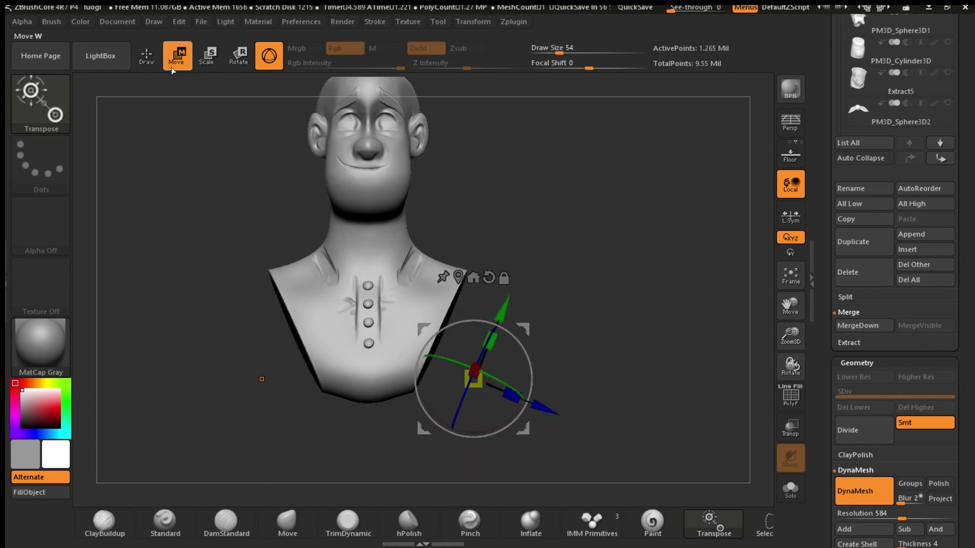
click(156, 59)
drag(637, 316, 576, 314)
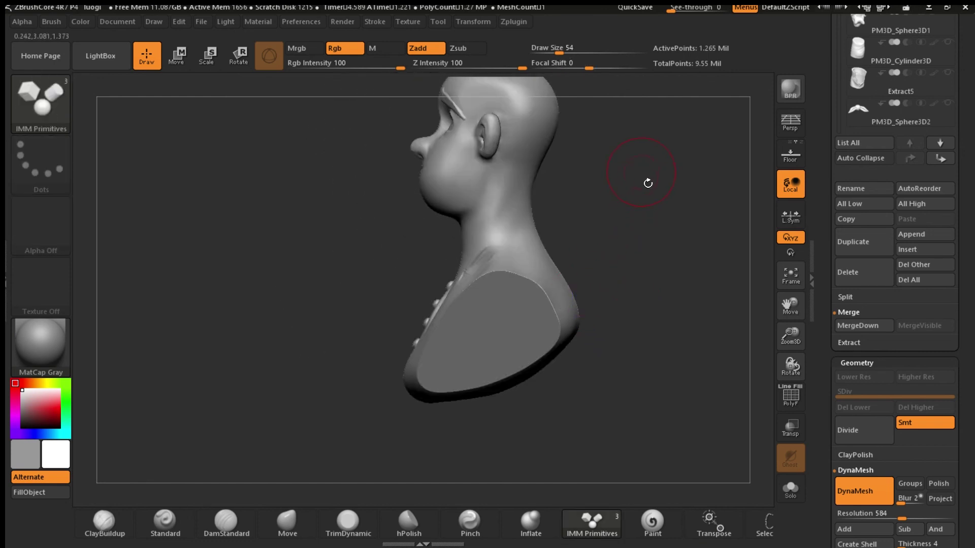
shift+drag(656, 292, 685, 319)
shift+drag(648, 355, 714, 341)
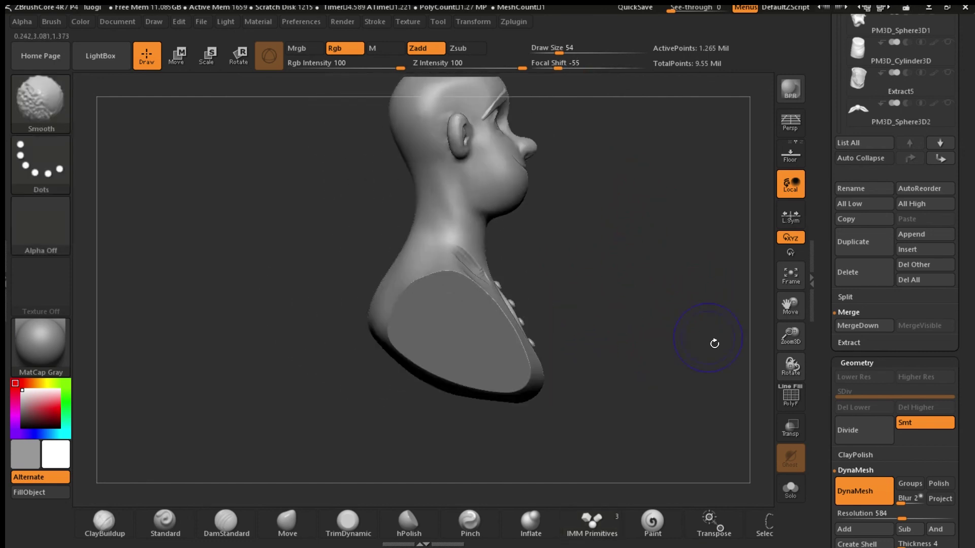
click(41, 107)
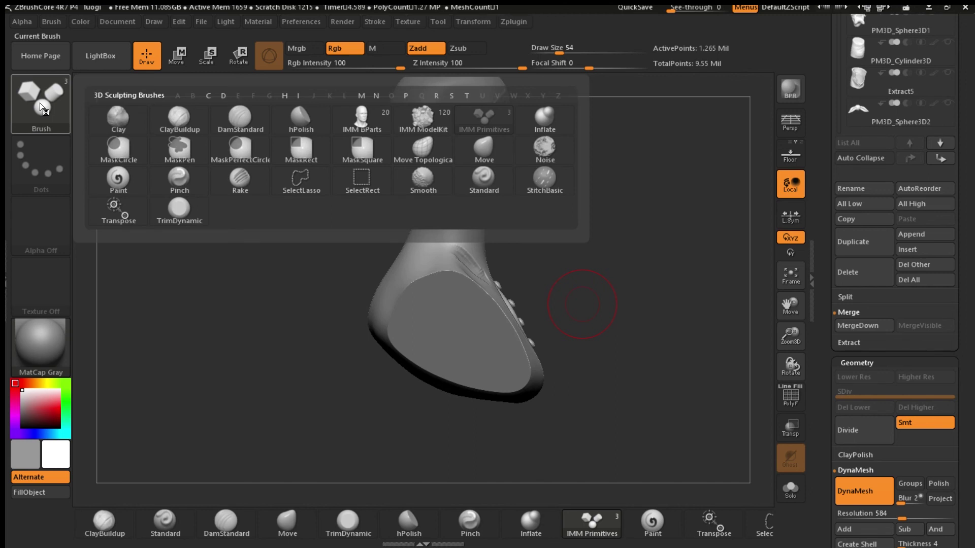
mouse_move(964, 107)
mouse_down()
mouse_move(964, 242)
mouse_move(964, 196)
mouse_up()
scroll(965, 213, down, 2)
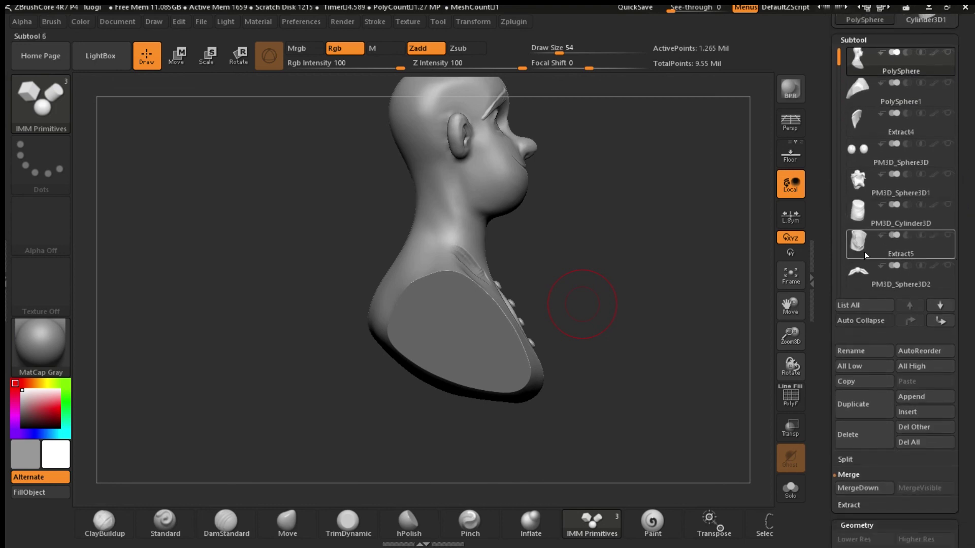
- Append a PolyMesh3D star as a new subtool, select it and try to import a mesh into it
drag(840, 60, 846, 103)
click(917, 396)
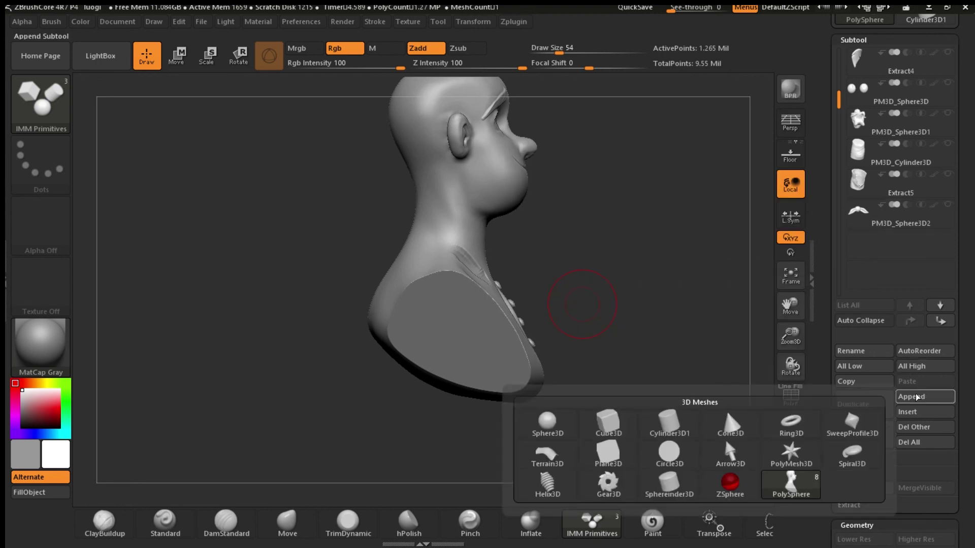
click(796, 455)
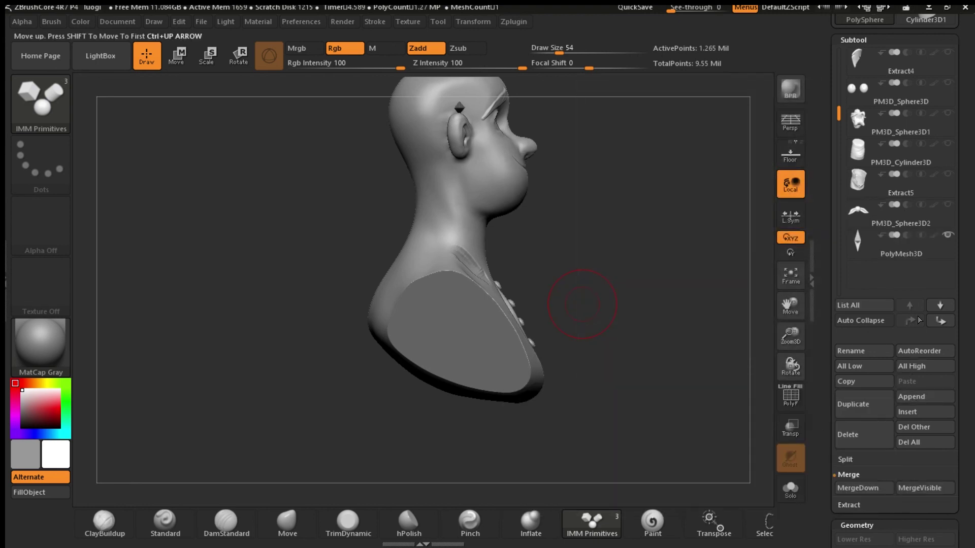
click(900, 243)
drag(958, 211, 962, 303)
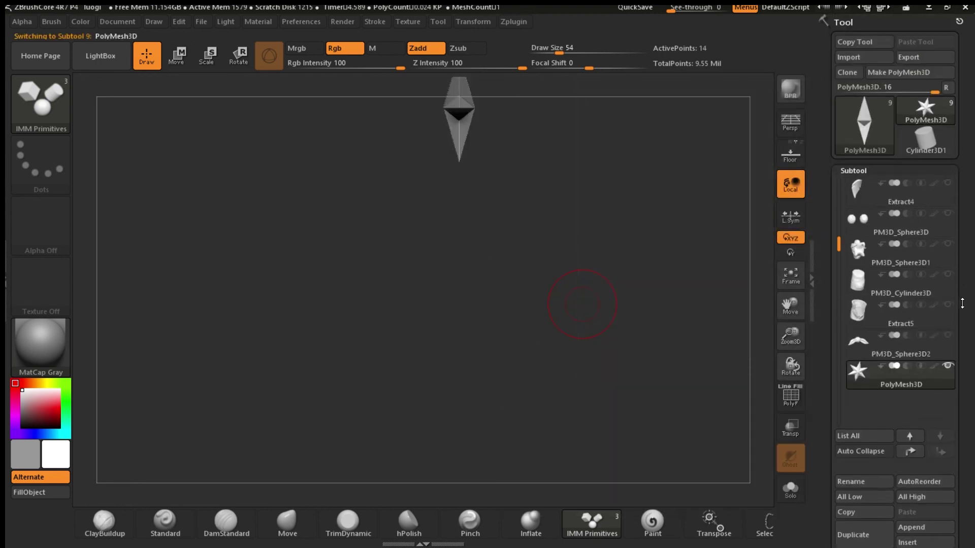
click(874, 58)
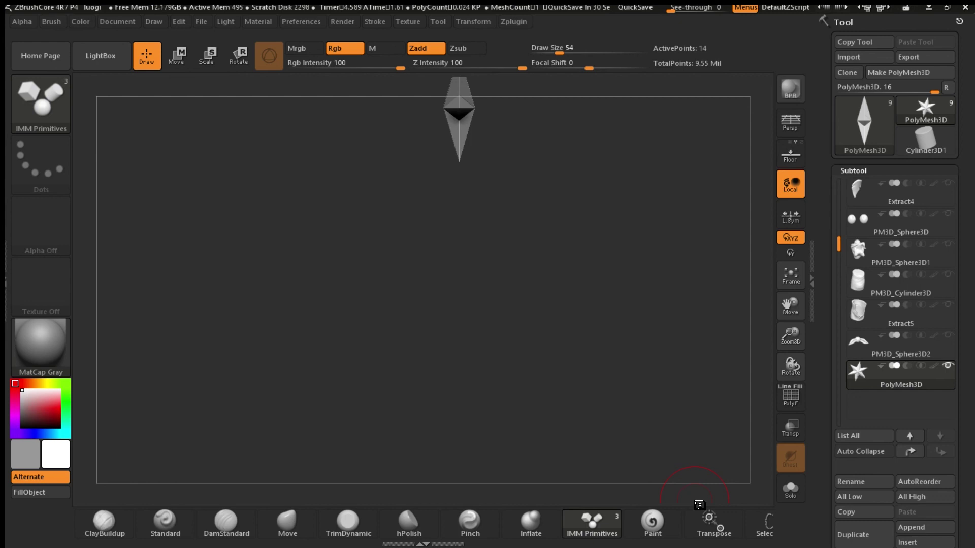
- Delete the appended star subtool, accepting the warning and skipping it until the next restart
mouse_move(908, 367)
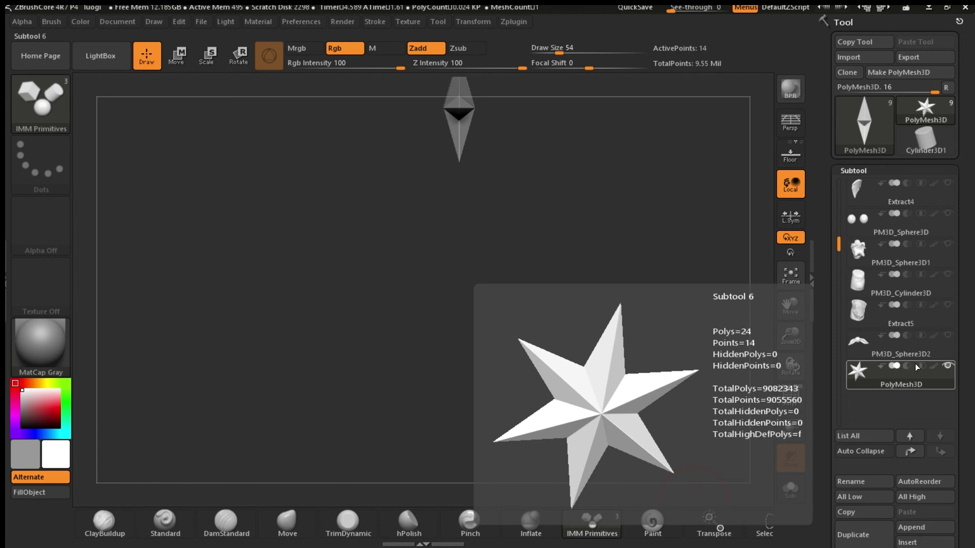
scroll(878, 468, down, 5)
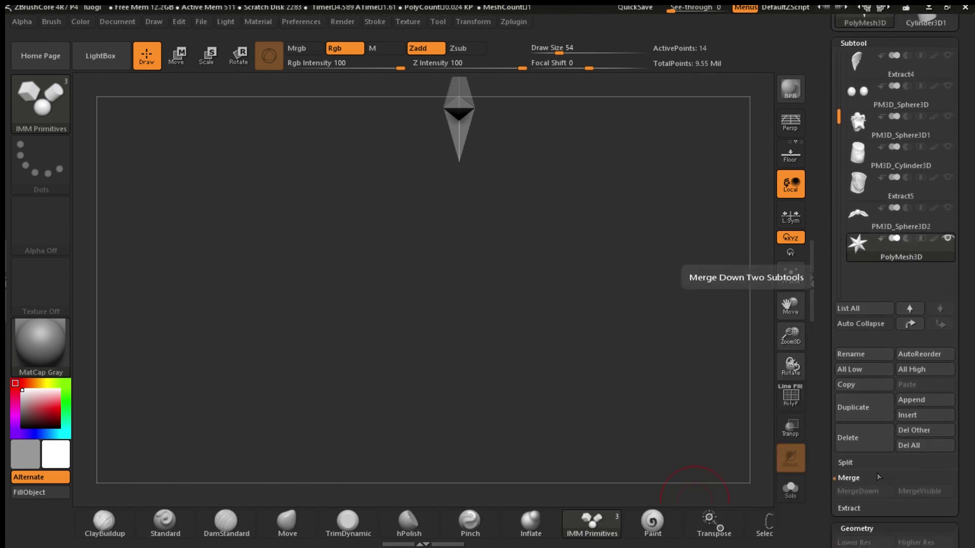
click(869, 433)
click(808, 463)
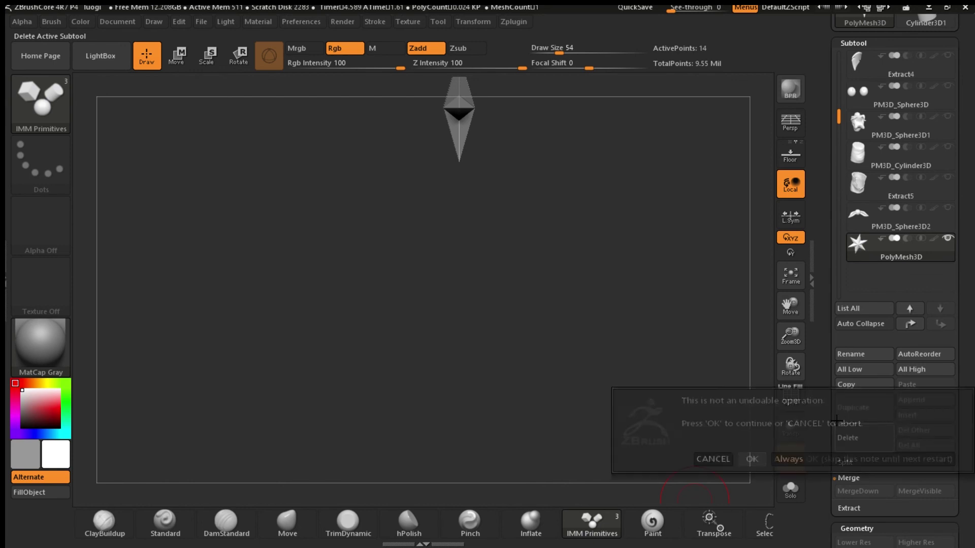
drag(798, 315, 796, 314)
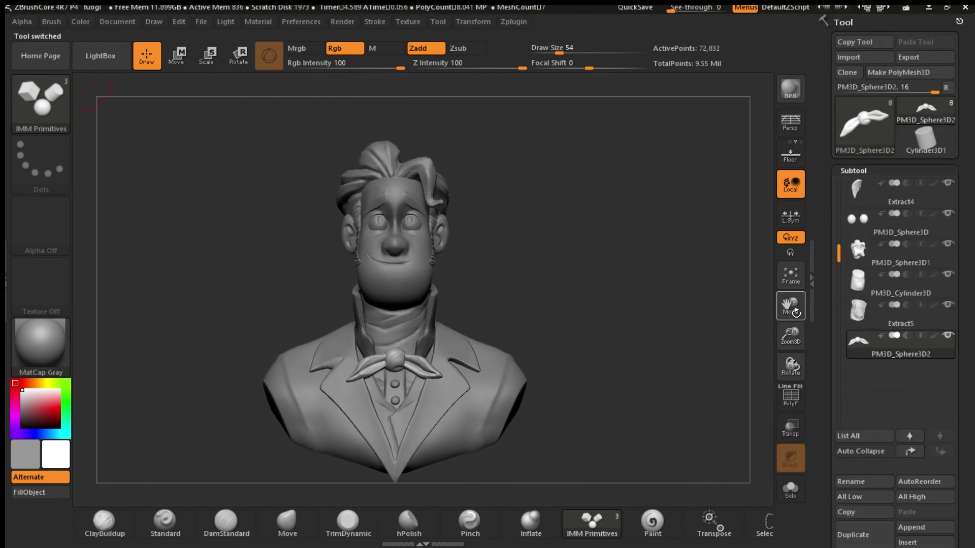